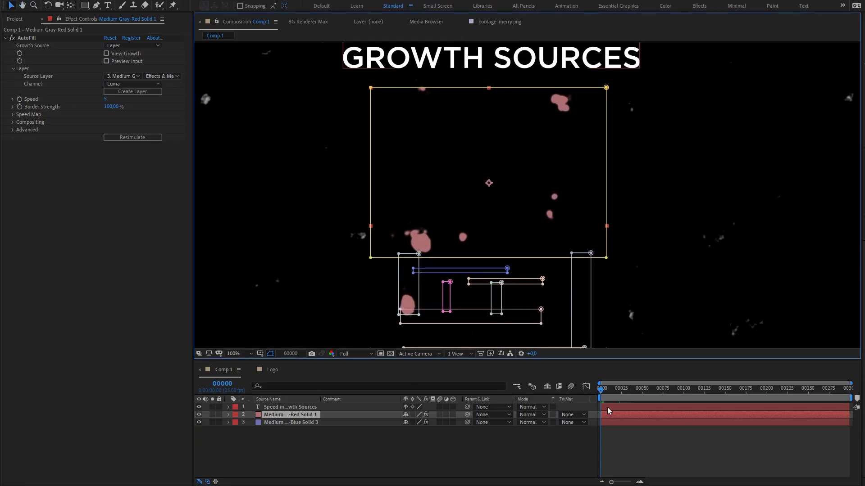
# Preview the growth in Comp 1 and draw another tall, narrow rectangular mask on the blue solid.
pyautogui.press('space')
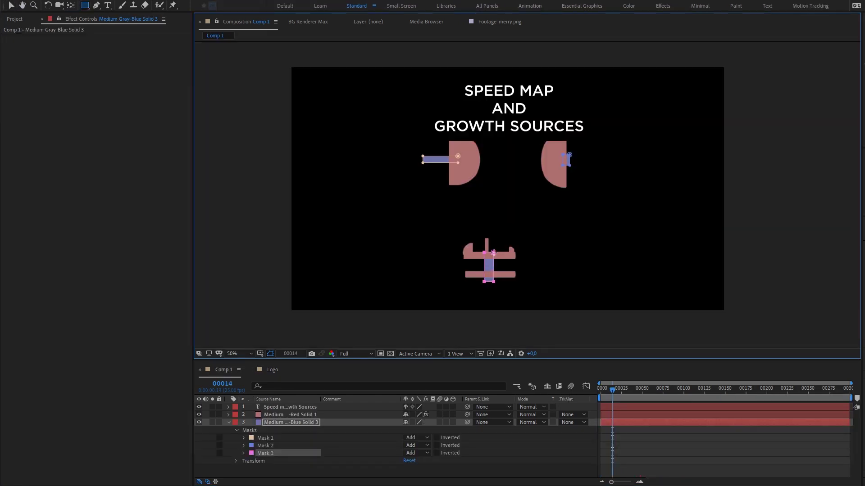
pyautogui.moveTo(496, 221)
pyautogui.mouseDown()
pyautogui.moveTo(497, 138)
pyautogui.moveTo(548, 218)
pyautogui.moveTo(543, 280)
pyautogui.moveTo(508, 282)
pyautogui.moveTo(499, 272)
pyautogui.mouseUp()
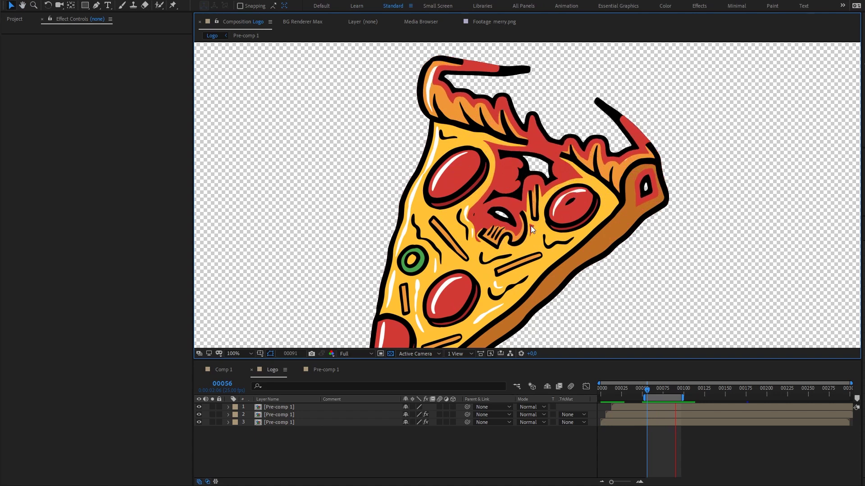
# Stop the Logo preview and set the work area to run from frame 0 to about frame 100.
pyautogui.press('space')
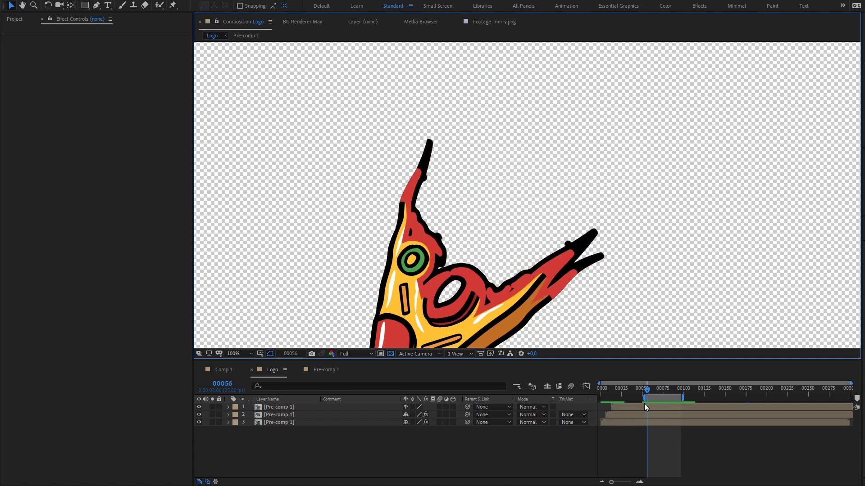
pyautogui.moveTo(645, 398); pyautogui.dragTo(599, 398)
pyautogui.moveTo(686, 397); pyautogui.dragTo(688, 398)
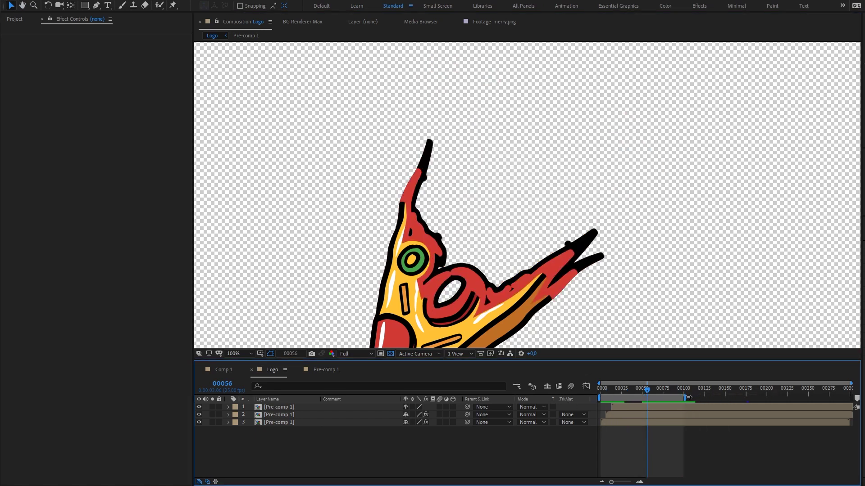
# Delete the three Pre-comp 1 layers from the Logo composition and remove Pre-comp 1 from the project.
pyautogui.moveTo(272, 454); pyautogui.dragTo(303, 396)
pyautogui.click(303, 392)
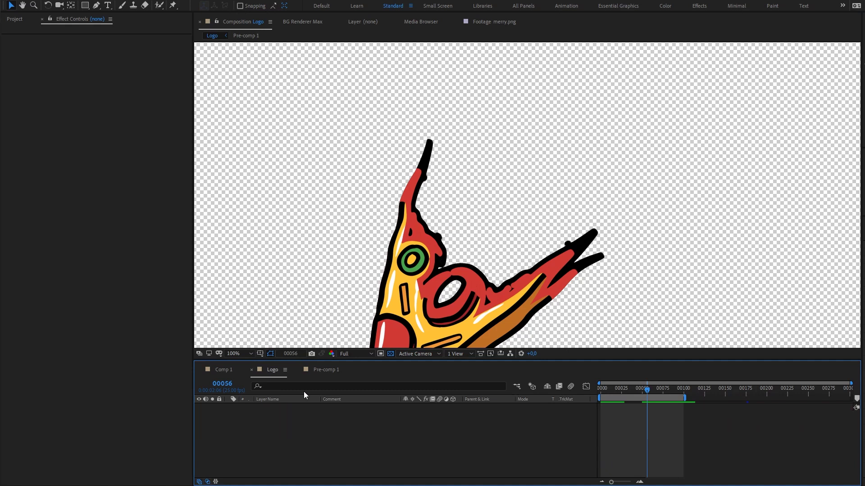
pyautogui.click(327, 376)
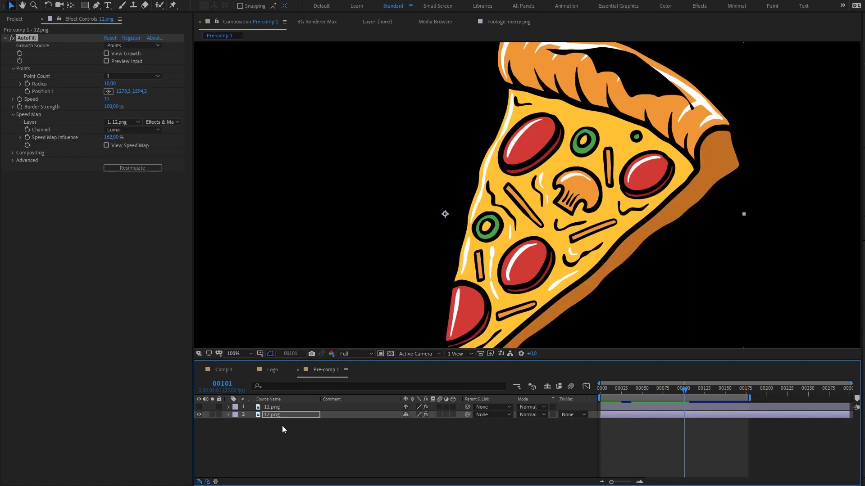
pyautogui.moveTo(282, 426); pyautogui.dragTo(313, 364)
pyautogui.click(16, 19)
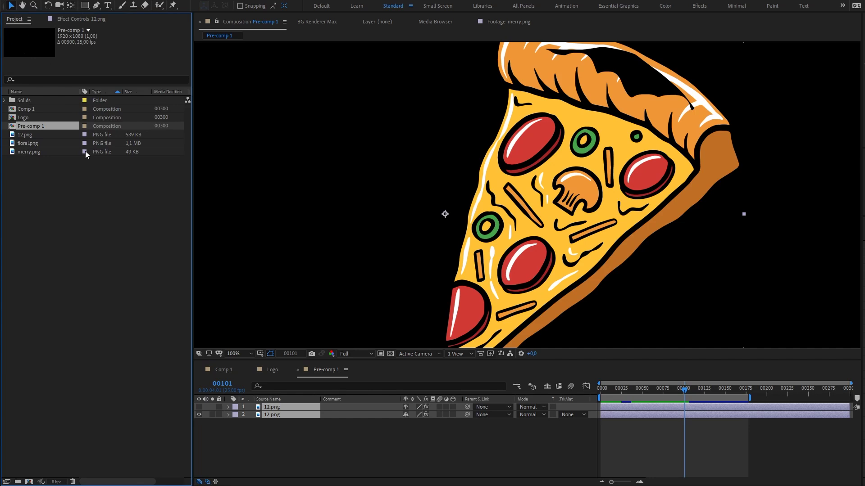
pyautogui.press('Delete')
pyautogui.click(505, 248)
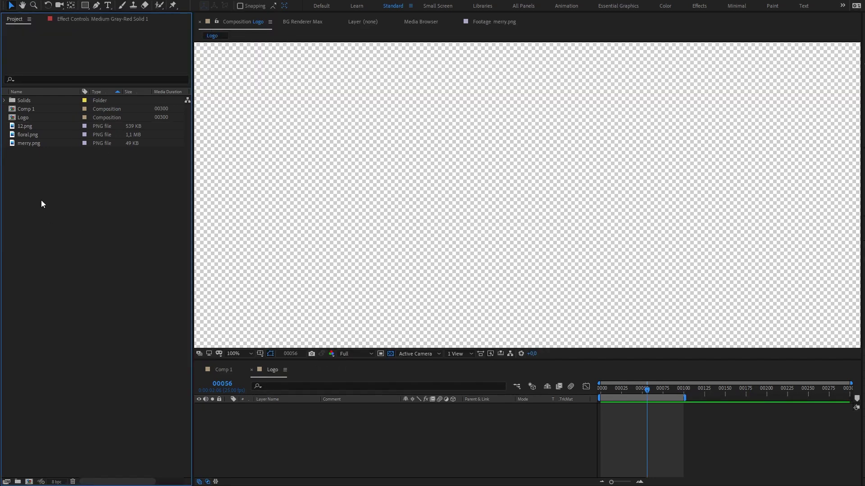
# Look through the image files in the project and add 12.png as a layer in the Logo composition.
pyautogui.click(32, 132)
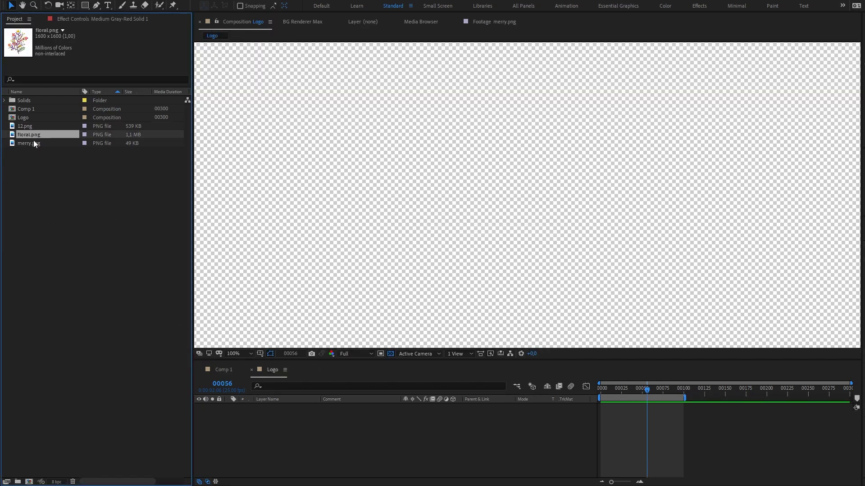
pyautogui.click(35, 141)
pyautogui.click(34, 132)
pyautogui.press('Up')
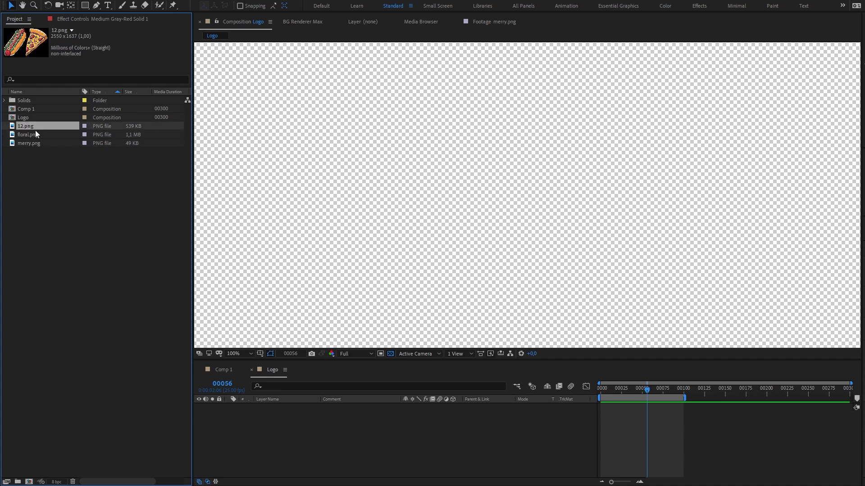
pyautogui.moveTo(36, 131); pyautogui.dragTo(351, 429)
pyautogui.scroll(-2, 460, 227)
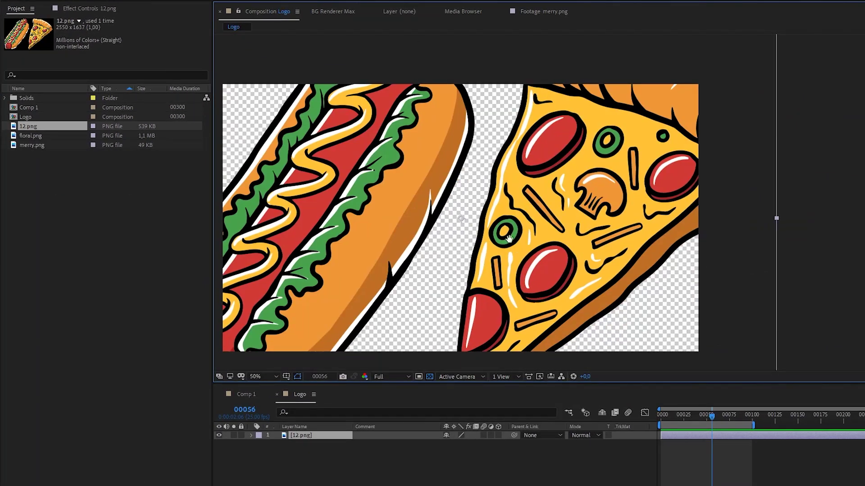
# Scale the 12.png layer to 60% and move it left so the pizza slice sits near the composition's centre.
pyautogui.moveTo(509, 239); pyautogui.dragTo(486, 218)
pyautogui.press('s')
pyautogui.moveTo(478, 444); pyautogui.dragTo(460, 444)
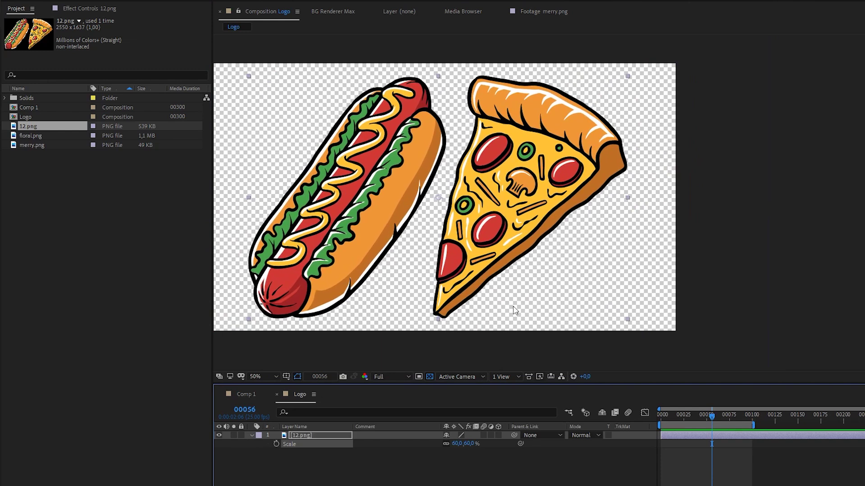
pyautogui.moveTo(513, 307); pyautogui.dragTo(443, 305)
# Apply the AutoFill effect to the 12.png layer and place its growth point at the pizza slice's bottom tip.
pyautogui.hotkey('ctrl', 'space')
pyautogui.write('a')
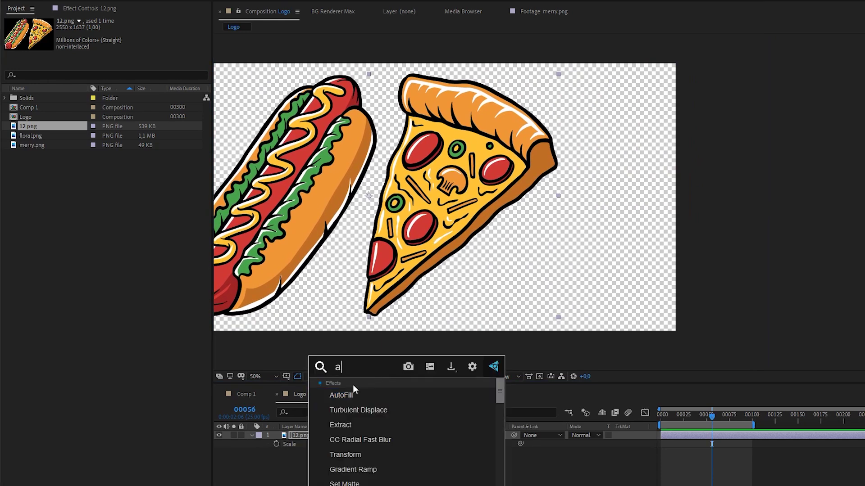
pyautogui.press('Return')
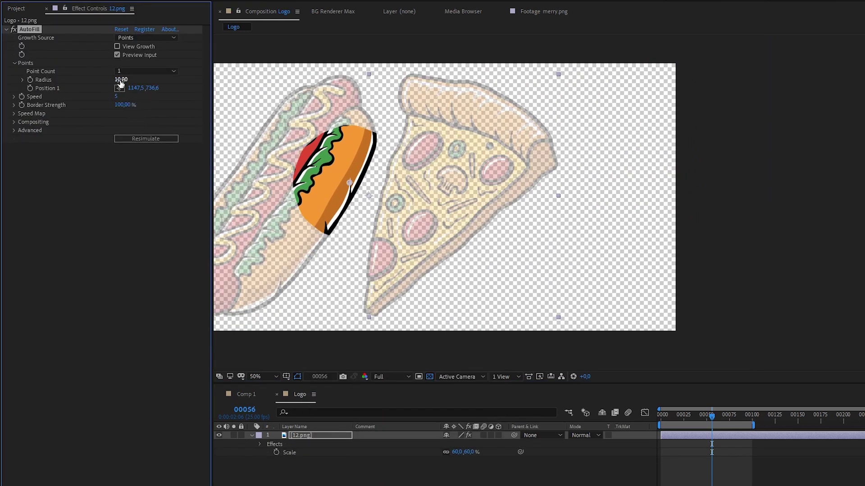
pyautogui.click(367, 306)
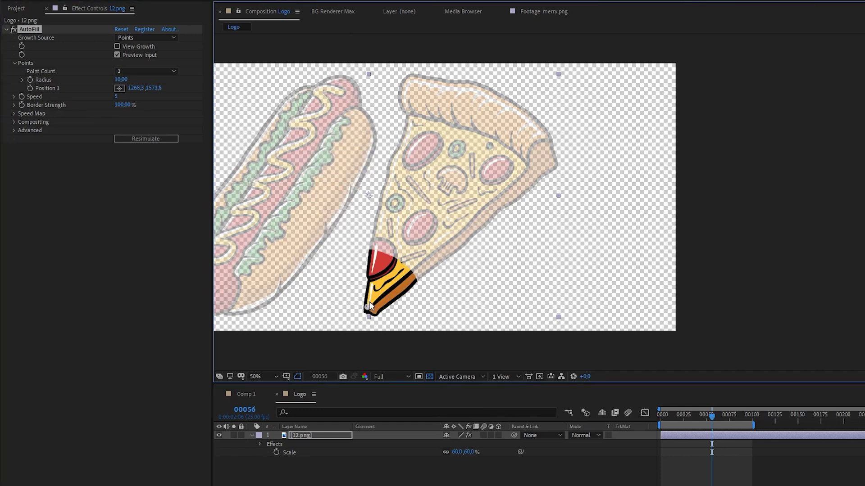
# Set the AutoFill Speed to 22, previewing the growth from frame 0, and turn off Preview Input.
pyautogui.press('space')
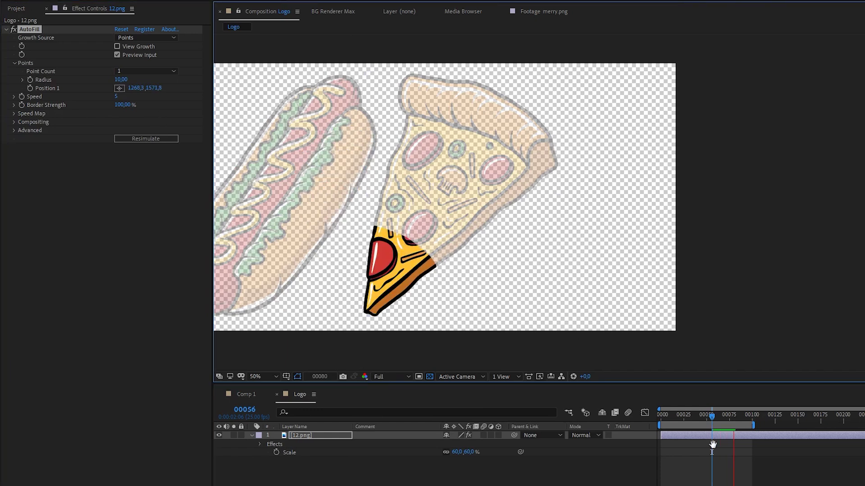
pyautogui.moveTo(116, 96); pyautogui.dragTo(151, 100)
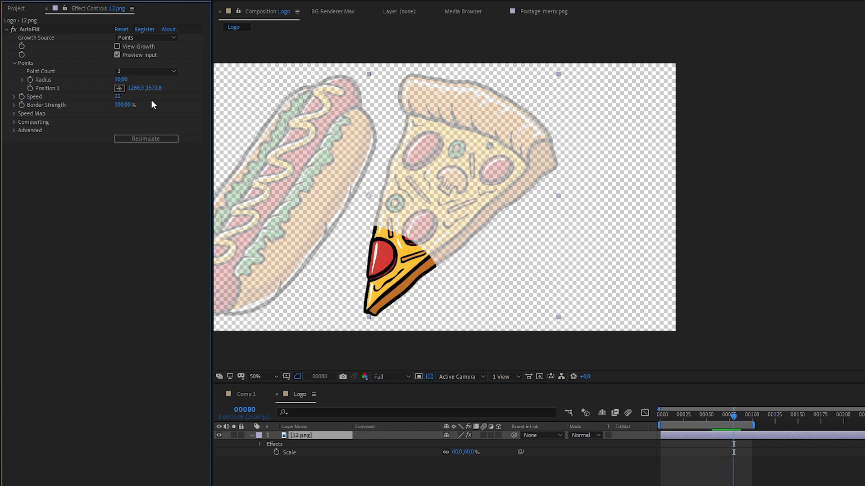
pyautogui.moveTo(676, 417); pyautogui.dragTo(612, 417)
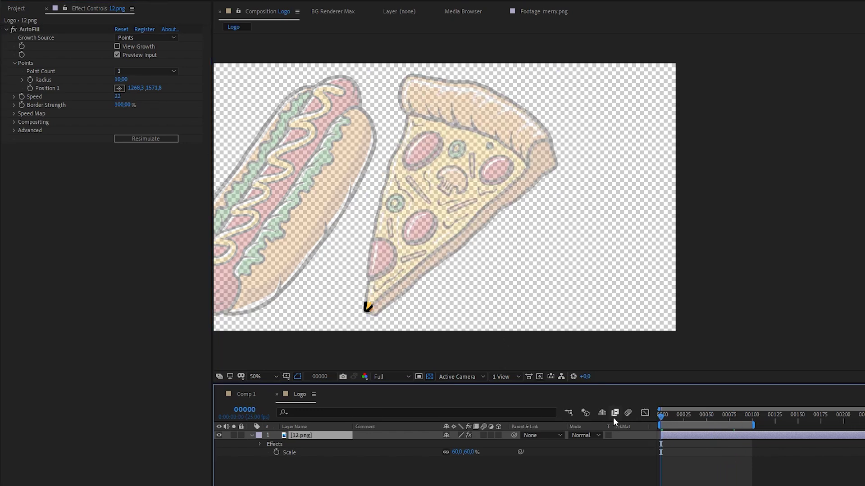
pyautogui.press('space')
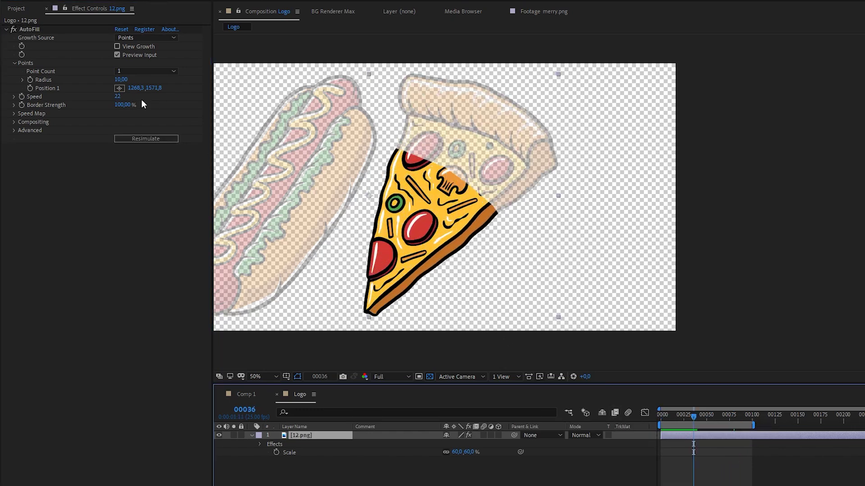
pyautogui.click(117, 55)
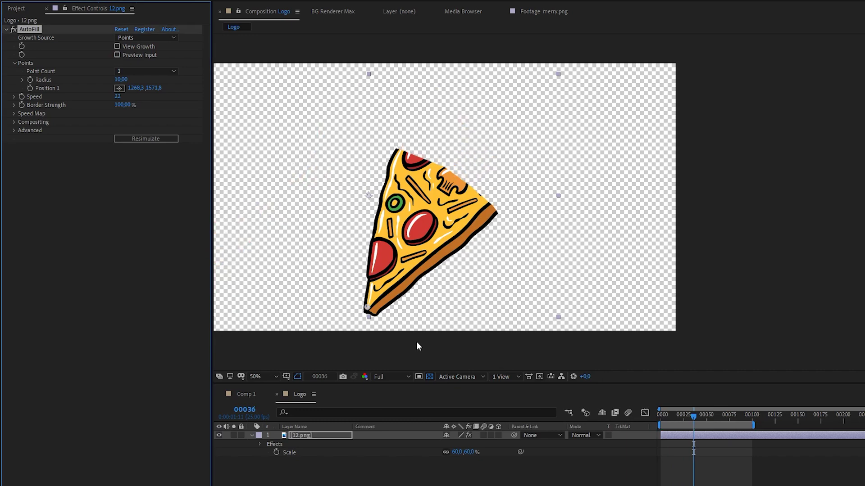
# Duplicate the 12.png layer and remove the AutoFill effect from the upper copy.
pyautogui.click(251, 436)
pyautogui.click(313, 436)
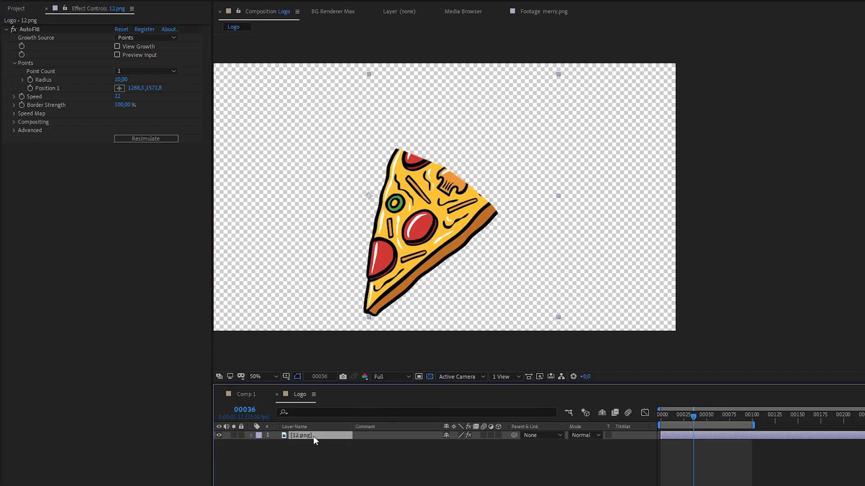
pyautogui.hotkey('ctrl', 'd')
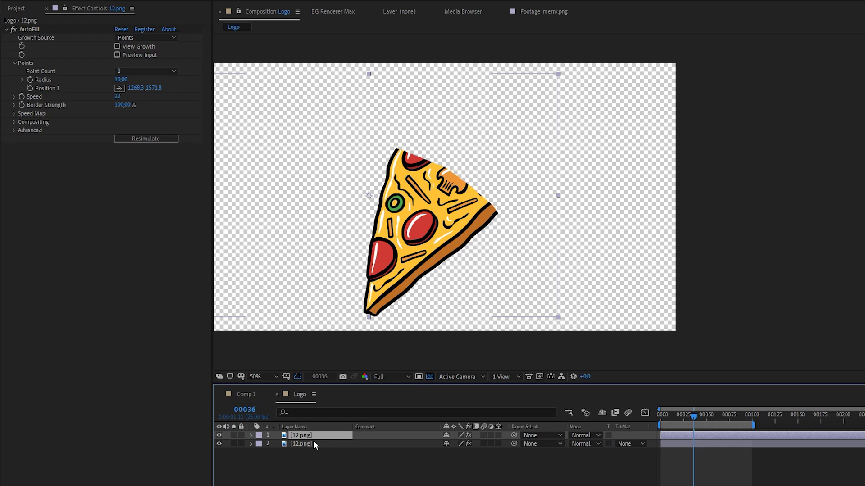
pyautogui.click(32, 32)
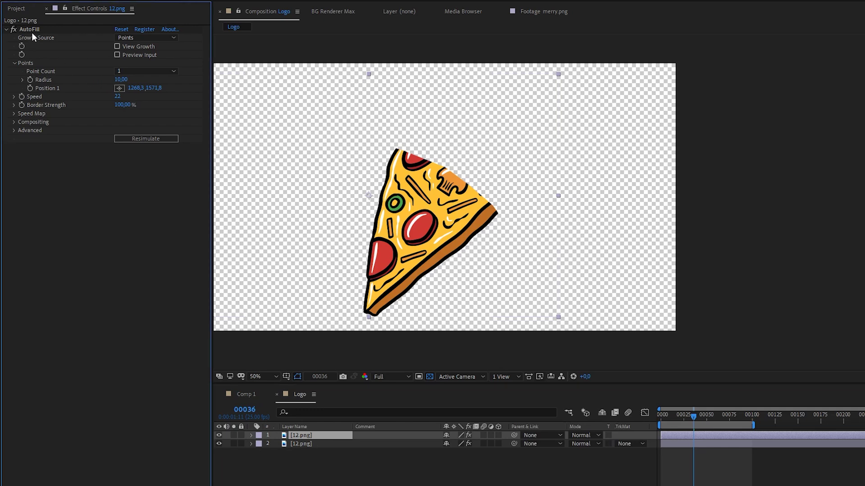
pyautogui.press('Delete')
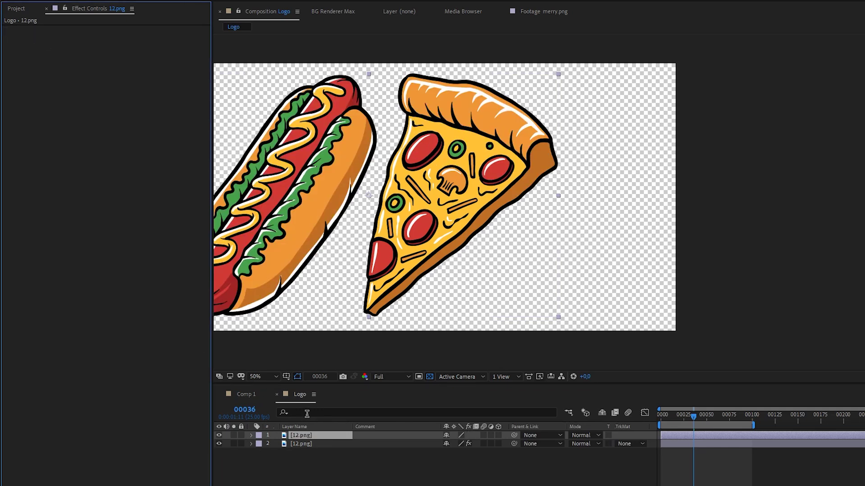
# Hide the upper 12.png layer.
pyautogui.hotkey('ctrl', 'space')
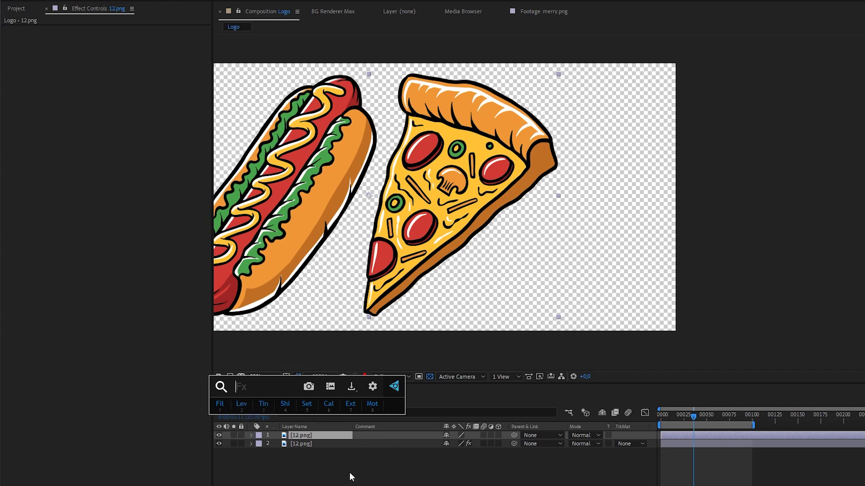
pyautogui.press('Escape')
pyautogui.click(219, 435)
# Set the lower layer's AutoFill Speed Map to use the upper 12.png layer with Effects & Masks as its source.
pyautogui.click(304, 445)
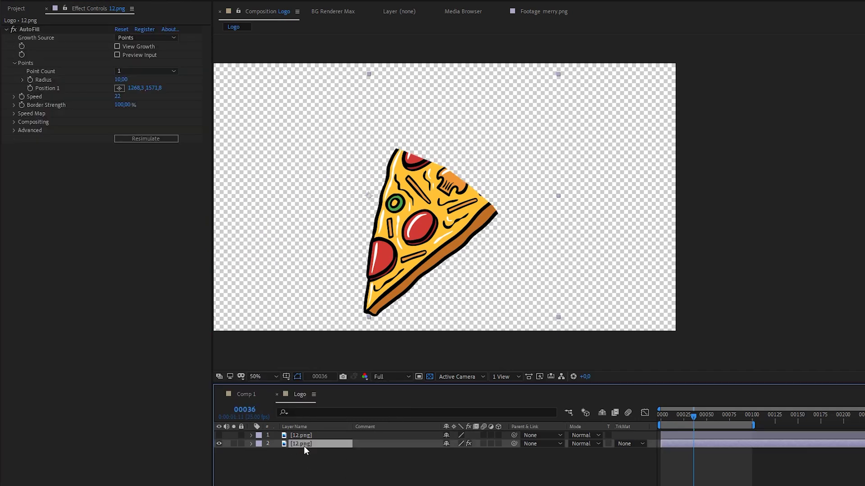
pyautogui.click(14, 114)
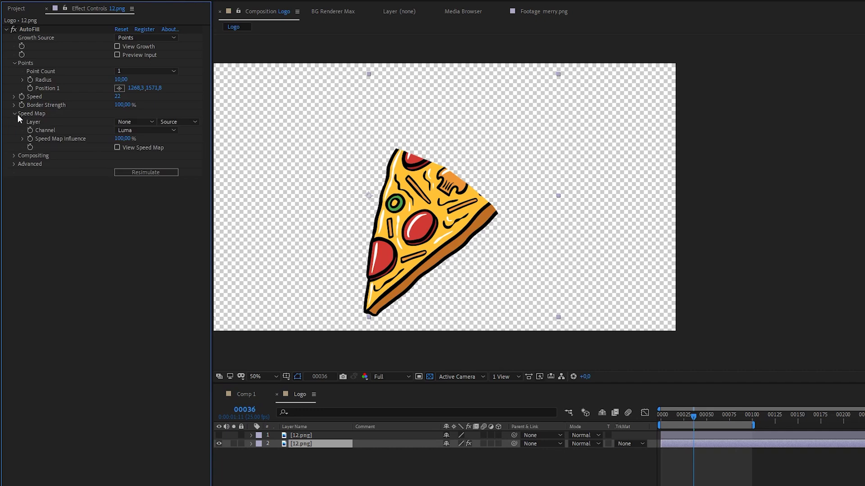
pyautogui.click(179, 126)
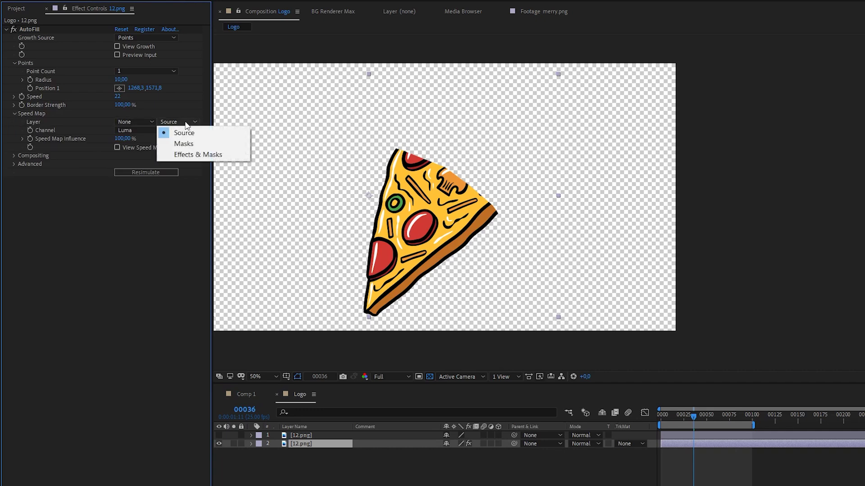
pyautogui.click(199, 155)
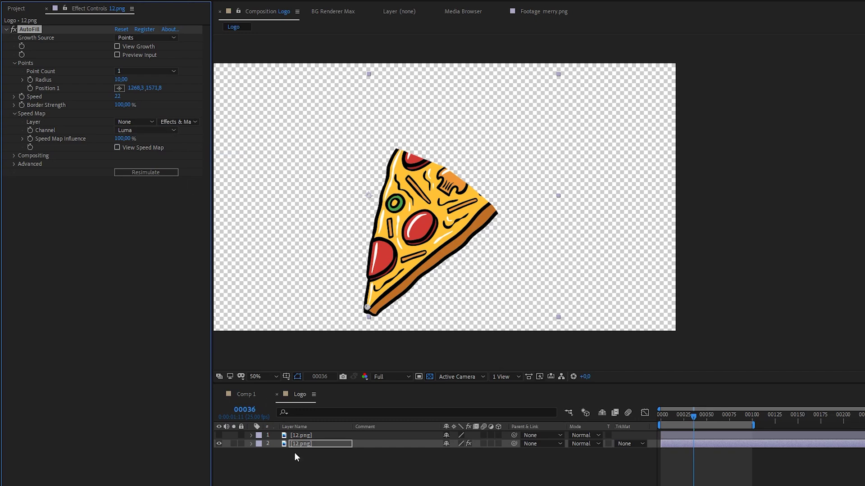
pyautogui.click(115, 122)
pyautogui.click(149, 145)
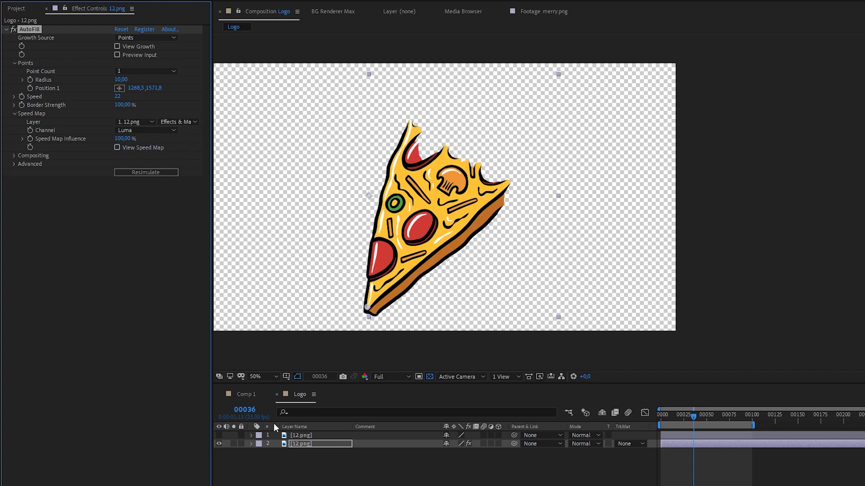
# Show the upper 12.png layer briefly to examine the artwork driving the speed map, and hide it again.
pyautogui.click(219, 435)
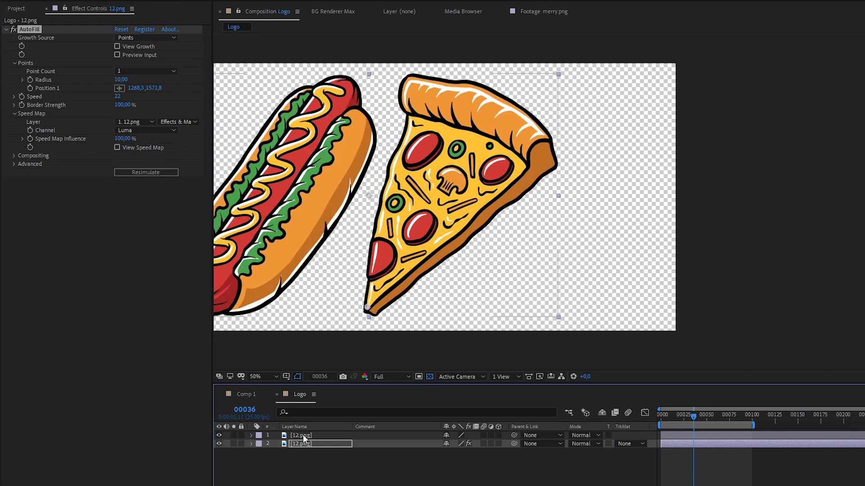
pyautogui.click(303, 435)
pyautogui.click(219, 435)
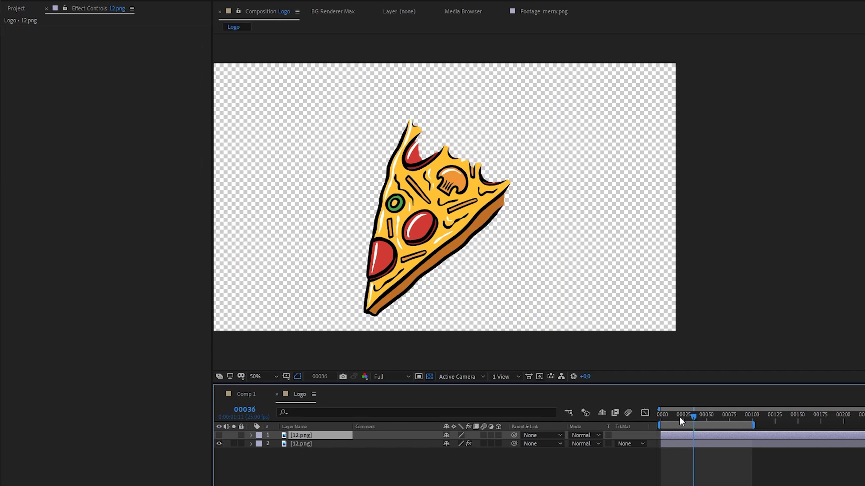
# Go to frame 12 for a close-up of the growing pizza edge and turn off the transparency grid.
pyautogui.moveTo(678, 416); pyautogui.dragTo(672, 420)
pyautogui.scroll(2, 355, 290)
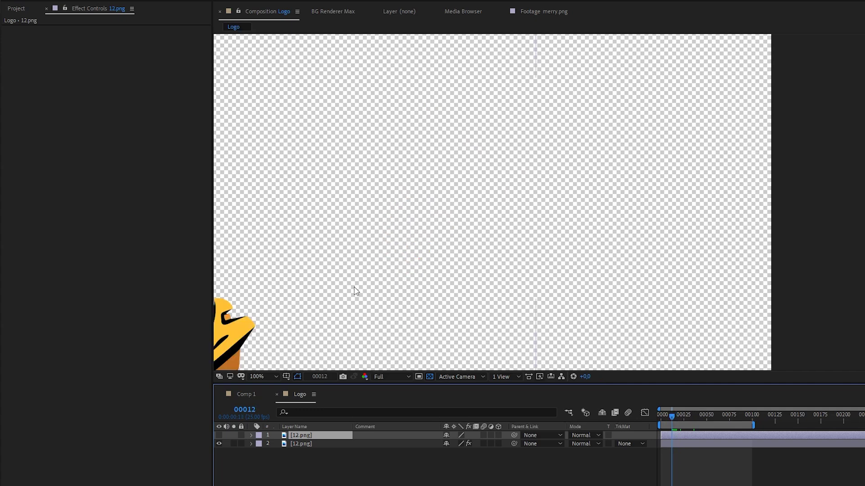
pyautogui.moveTo(356, 291); pyautogui.dragTo(652, 180)
pyautogui.scroll(2, 526, 212)
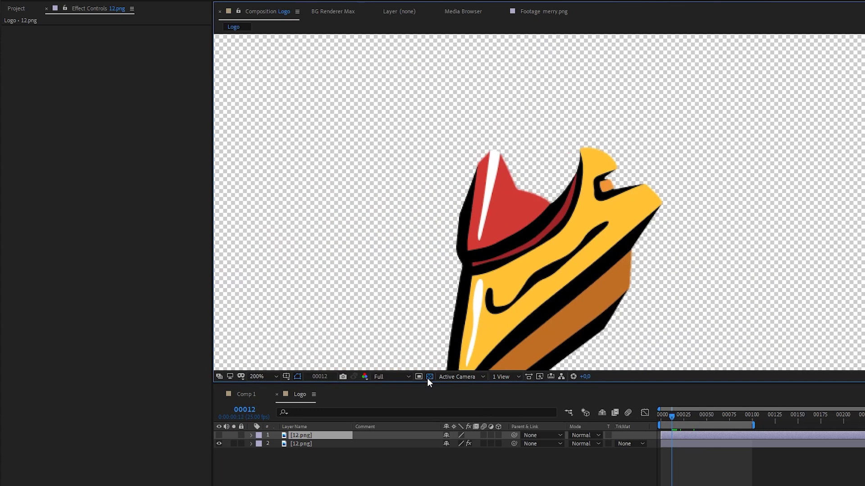
pyautogui.click(428, 377)
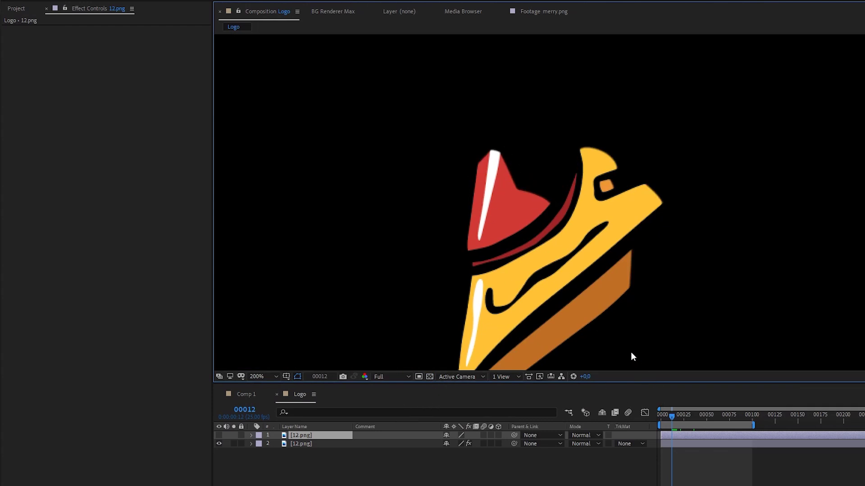
# Play the pizza's growth to frame 30 over the transparency grid, and turn the grid off again.
pyautogui.click(429, 378)
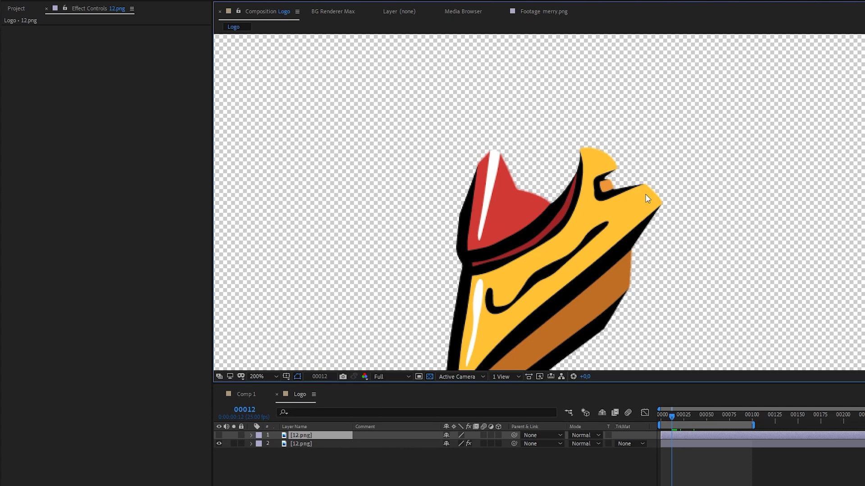
pyautogui.press('space')
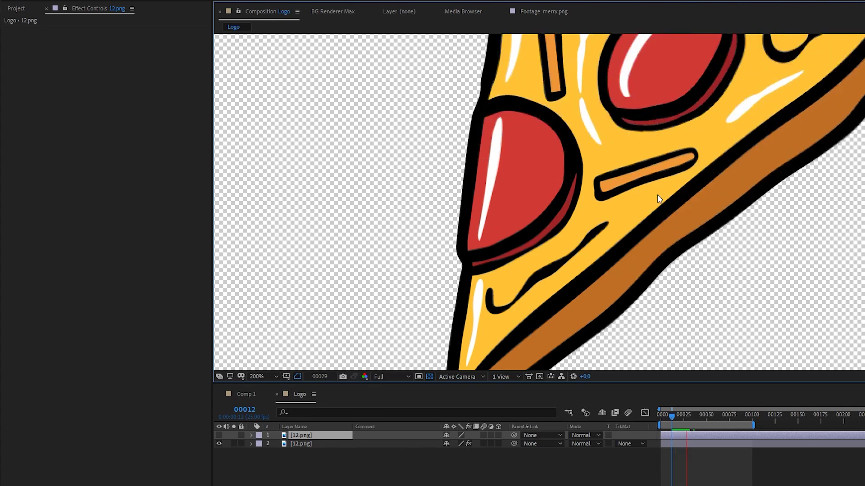
pyautogui.press('space')
pyautogui.scroll(-2, 658, 194)
pyautogui.moveTo(614, 139); pyautogui.dragTo(568, 175)
pyautogui.scroll(2, 563, 179)
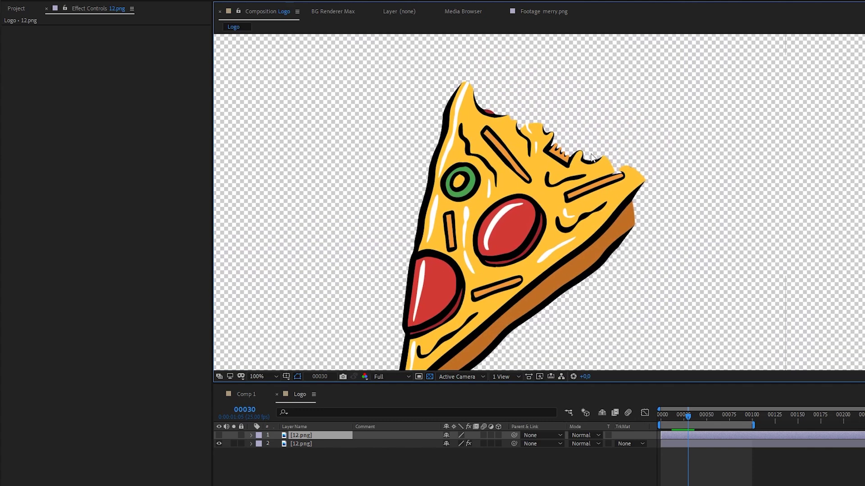
pyautogui.click(429, 376)
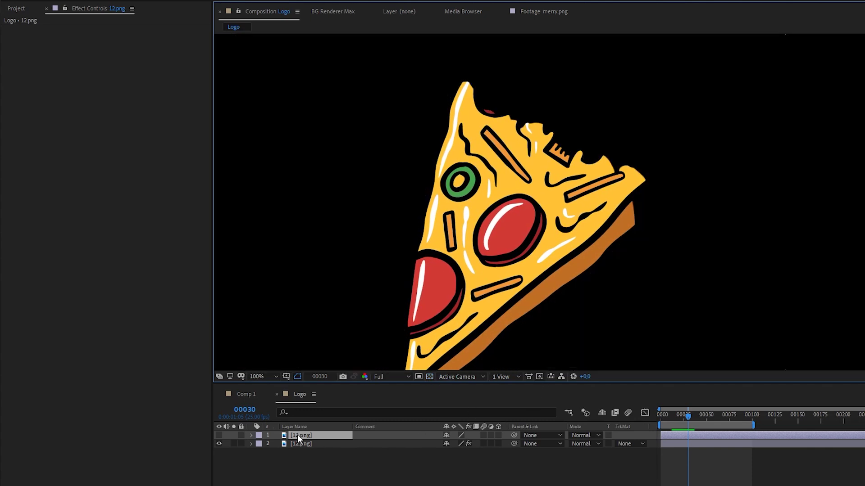
# Set the lower layer's Speed Map layer to None for comparison, and restore it to 1. 12.png.
pyautogui.click(314, 443)
pyautogui.click(128, 124)
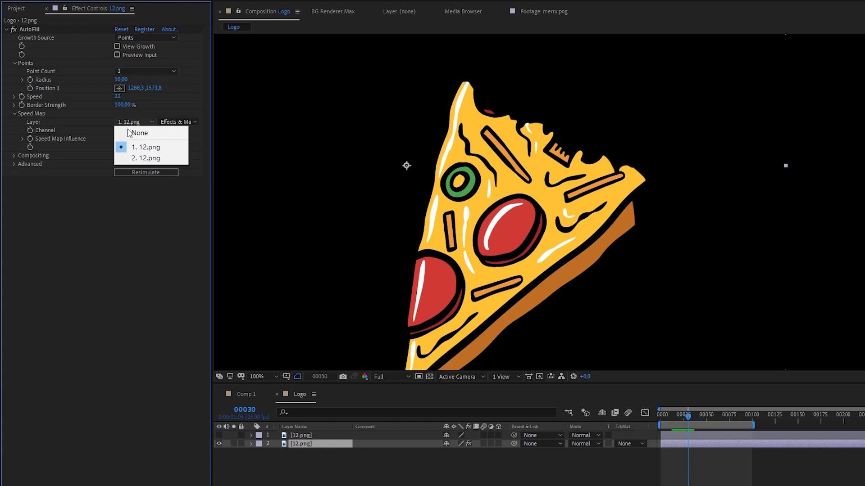
pyautogui.click(127, 134)
pyautogui.click(133, 126)
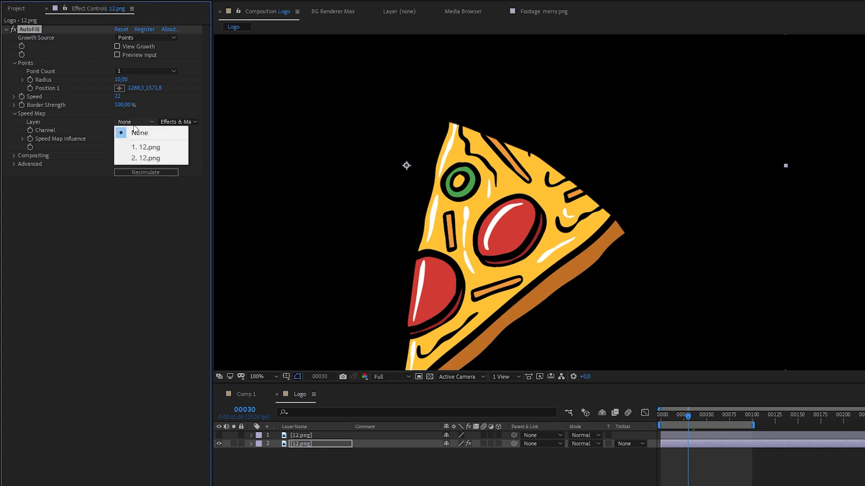
pyautogui.click(128, 145)
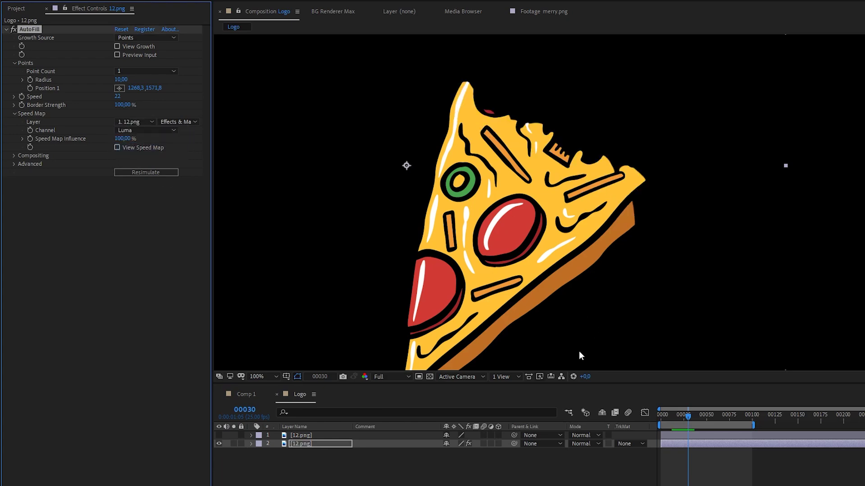
# Preview the growth, go to frame 25 and set the Speed Map Influence to 308%.
pyautogui.press('space')
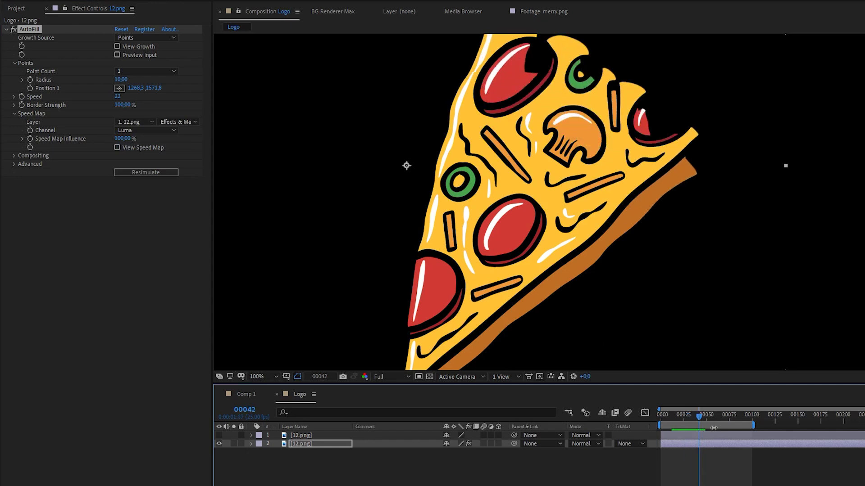
pyautogui.click(684, 424)
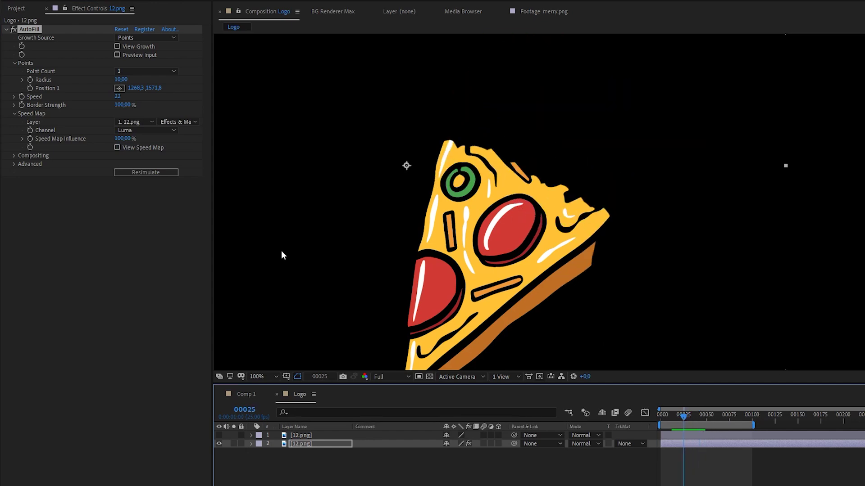
pyautogui.moveTo(121, 138); pyautogui.dragTo(218, 133)
# Examine the growing edges and toppings up close over the transparency grid, ending at frame 23.
pyautogui.click(430, 376)
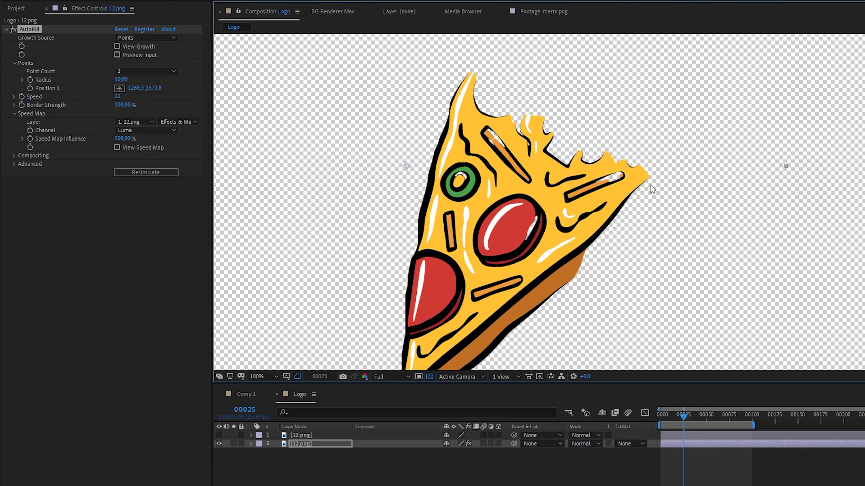
pyautogui.scroll(1, 558, 180)
pyautogui.moveTo(418, 161); pyautogui.dragTo(537, 191)
pyautogui.scroll(1, 536, 194)
pyautogui.moveTo(388, 163); pyautogui.dragTo(503, 201)
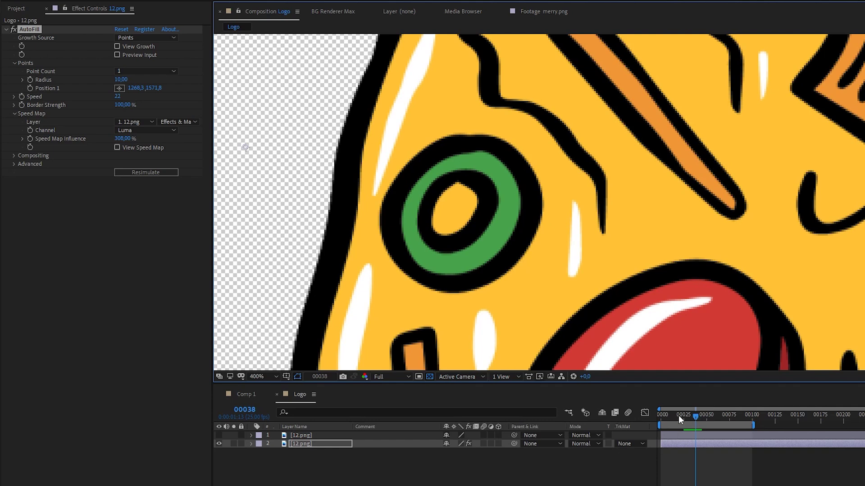
pyautogui.moveTo(679, 415); pyautogui.dragTo(667, 415)
pyautogui.press('space')
pyautogui.press('space')
pyautogui.scroll(-1, 519, 270)
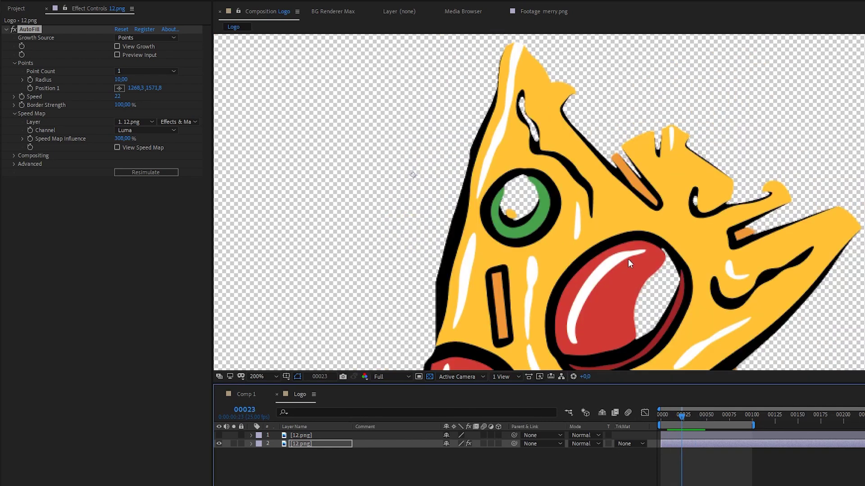
pyautogui.scroll(-1, 493, 247)
pyautogui.moveTo(628, 259); pyautogui.dragTo(445, 219)
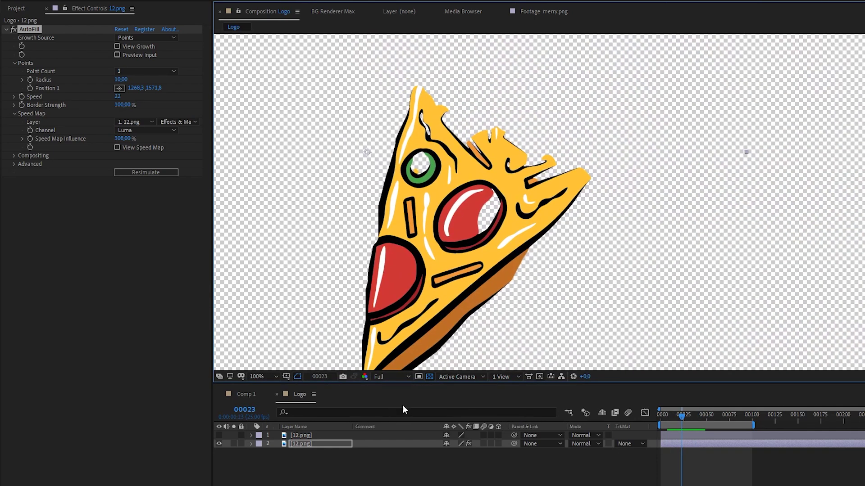
# Turn off the transparency grid and play the growth up to the crust, stopping at frame 58.
pyautogui.click(430, 377)
pyautogui.press('space')
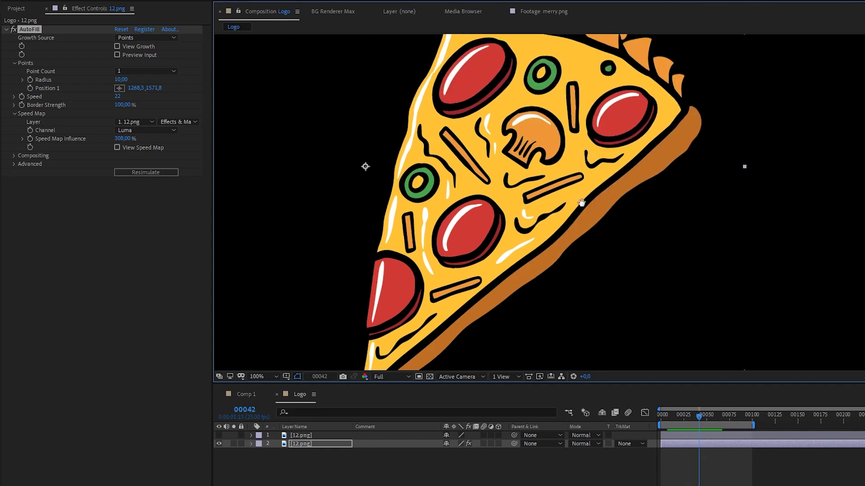
pyautogui.moveTo(581, 202); pyautogui.dragTo(552, 286)
pyautogui.press('space')
pyautogui.press('space')
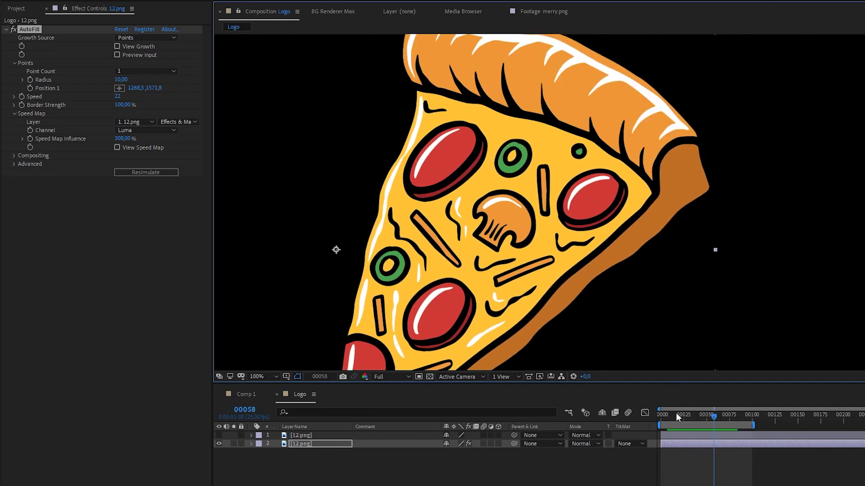
# Return to frame 0 and set the AutoFill Speed to 11.
pyautogui.moveTo(677, 414); pyautogui.dragTo(658, 418)
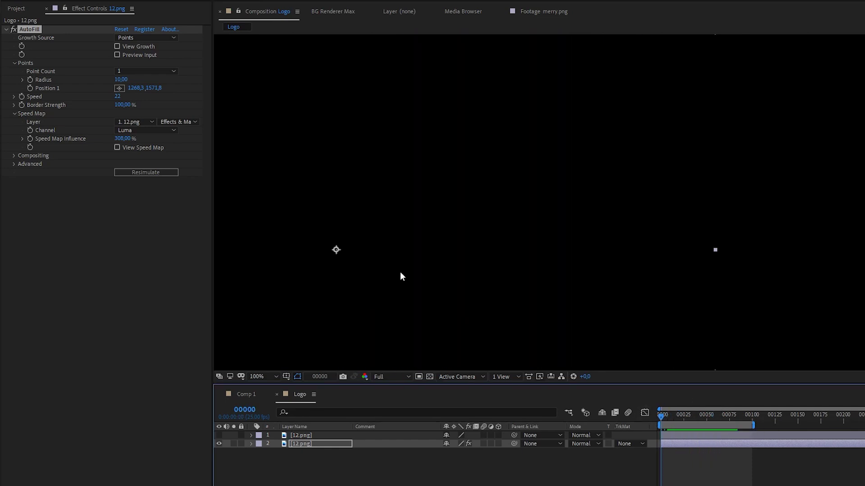
pyautogui.click(117, 96)
pyautogui.write('11')
pyautogui.press('Return')
# Preview the growth with the whole composition in view, and go to frame 59.
pyautogui.scroll(-2, 445, 210)
pyautogui.press('space')
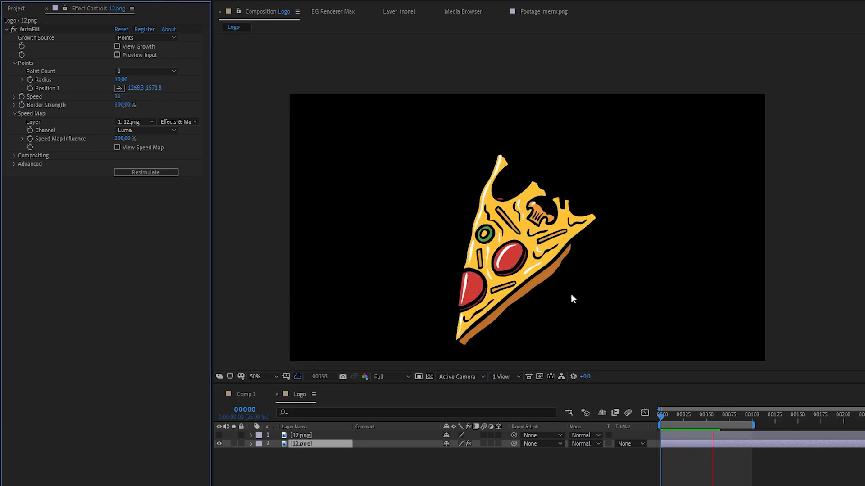
pyautogui.press('space')
pyautogui.press('space')
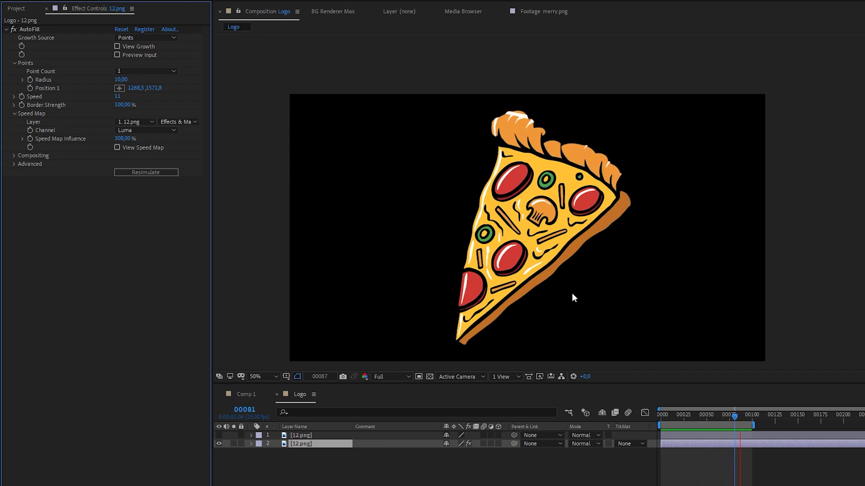
pyautogui.press('space')
pyautogui.press('space')
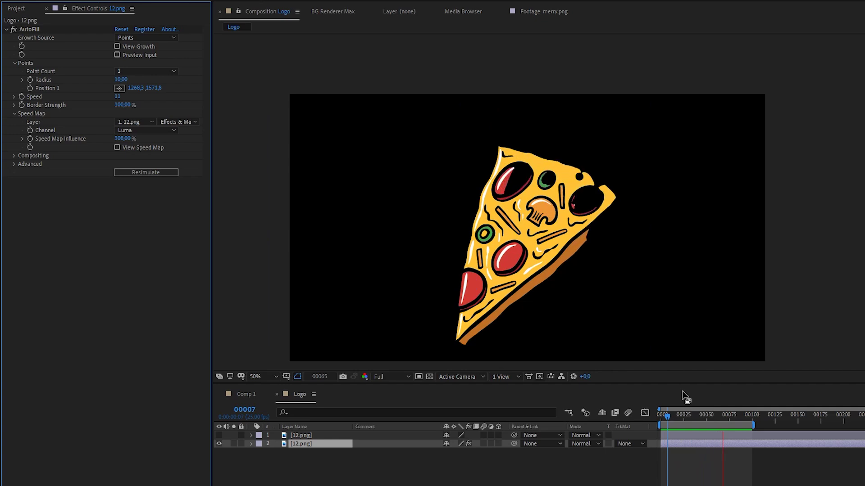
pyautogui.press('space')
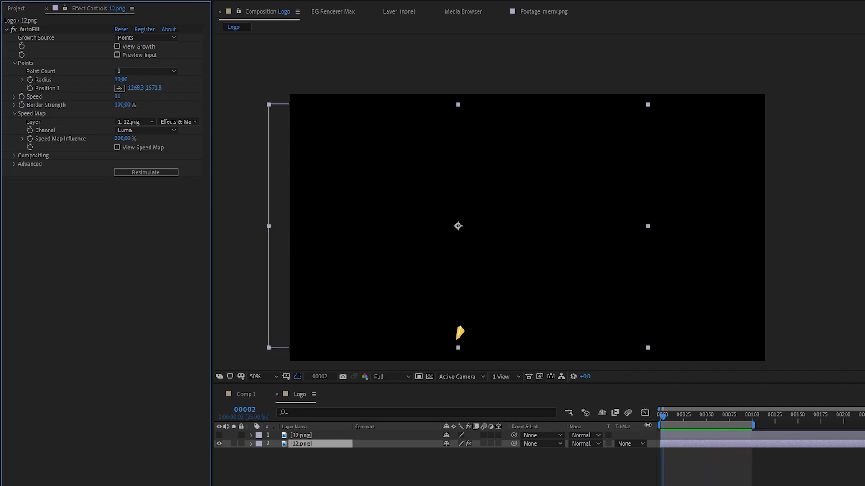
pyautogui.moveTo(684, 423); pyautogui.dragTo(709, 423)
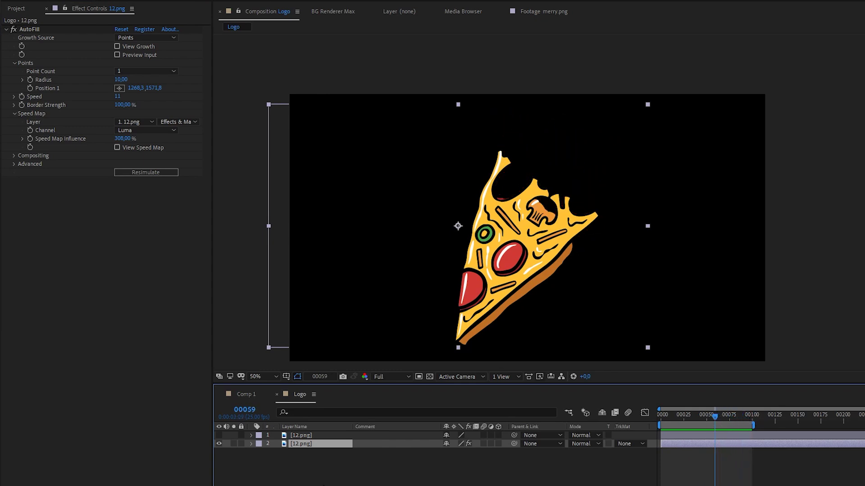
# Show the upper 12.png layer and apply a Tint effect to it with the black and white colors swapped.
pyautogui.click(259, 471)
pyautogui.click(218, 434)
pyautogui.click(297, 436)
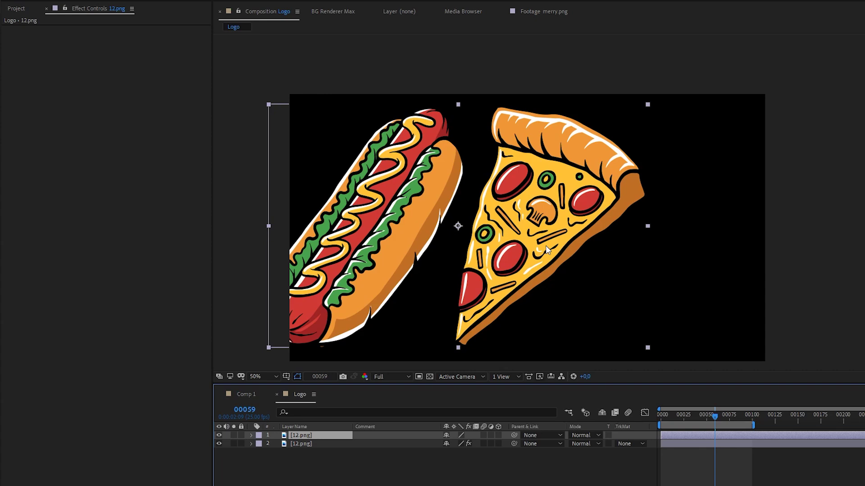
pyautogui.hotkey('ctrl', 'space')
pyautogui.write('t')
pyautogui.click(490, 258)
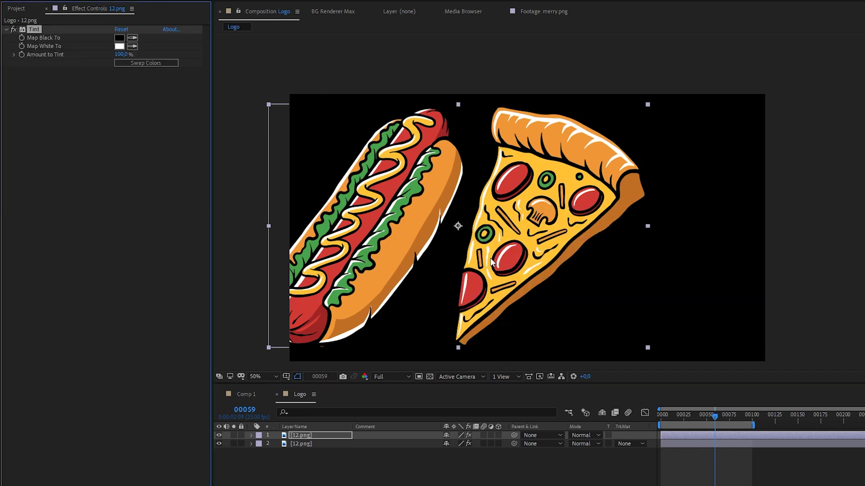
pyautogui.click(162, 77)
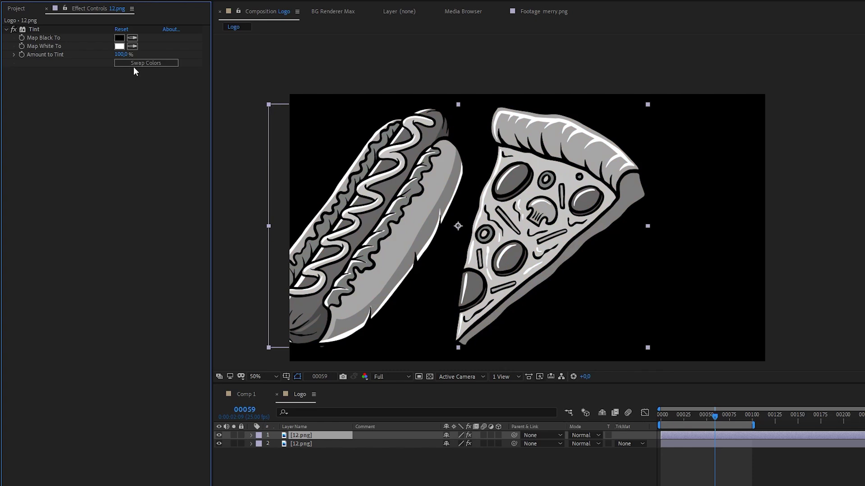
pyautogui.click(144, 63)
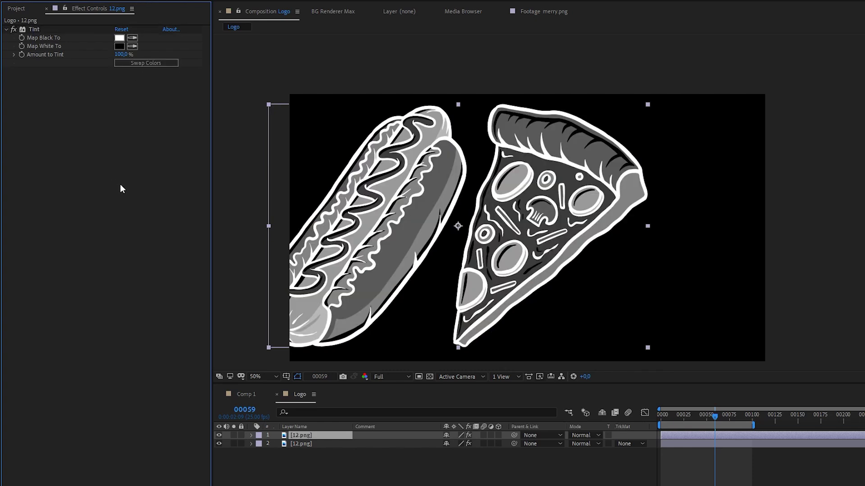
# Add a Levels effect to the upper layer with Input Black at 162 and Input White at 174.
pyautogui.hotkey('ctrl', 'space')
pyautogui.write('lev')
pyautogui.press('Return')
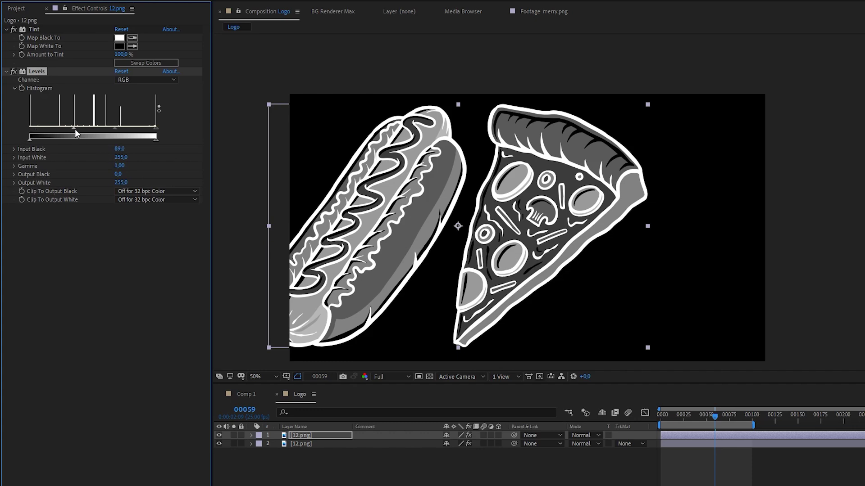
pyautogui.moveTo(76, 130); pyautogui.dragTo(94, 128)
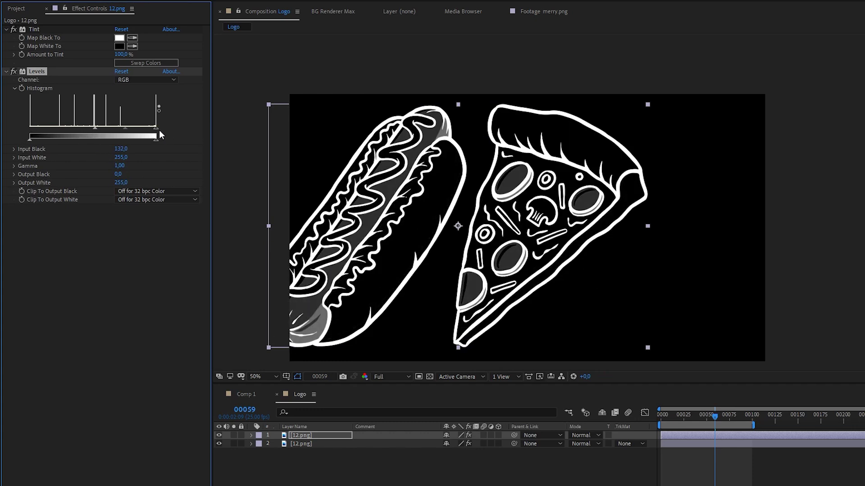
pyautogui.moveTo(116, 132); pyautogui.dragTo(112, 130)
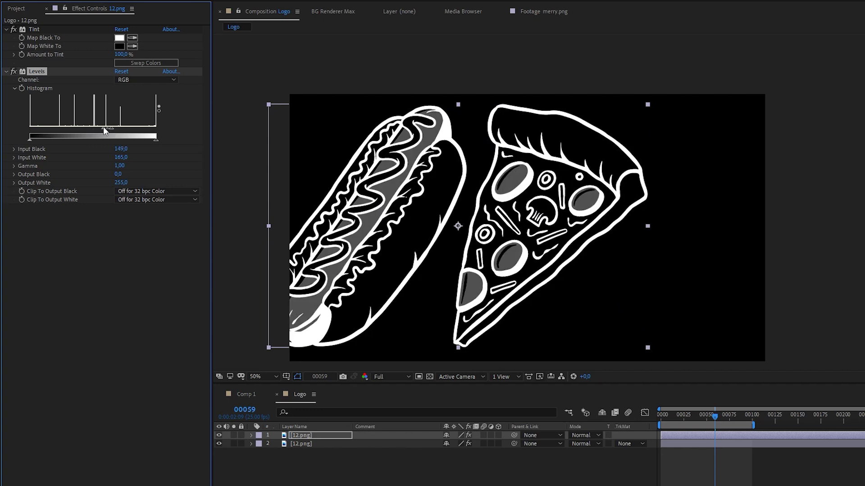
pyautogui.moveTo(114, 128); pyautogui.dragTo(110, 128)
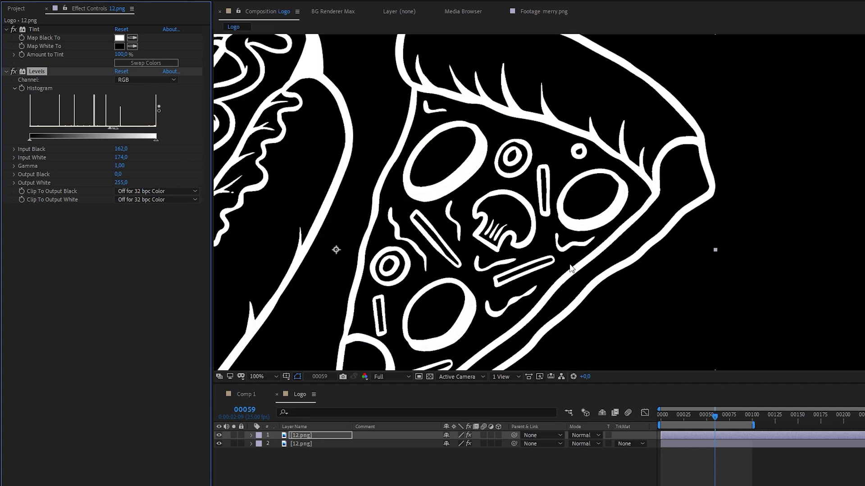
# Compare the upper layer with its effects off and on, and examine the white outlines down to the pizza's tip.
pyautogui.click(469, 435)
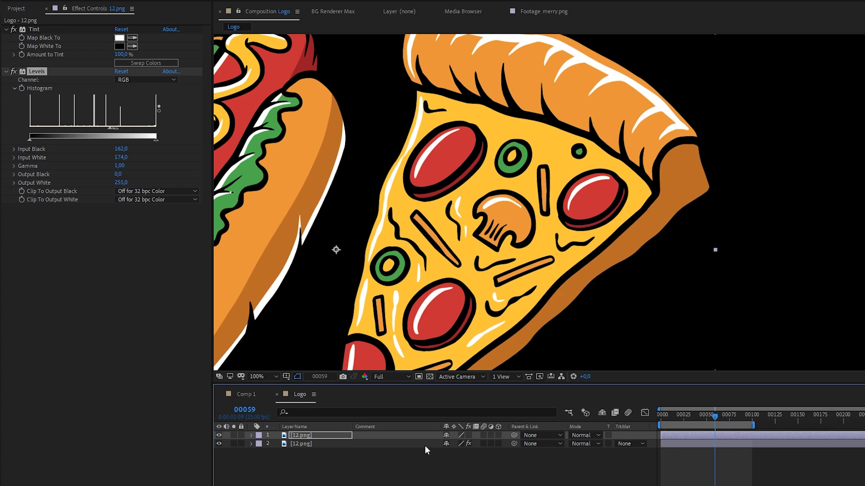
pyautogui.click(469, 435)
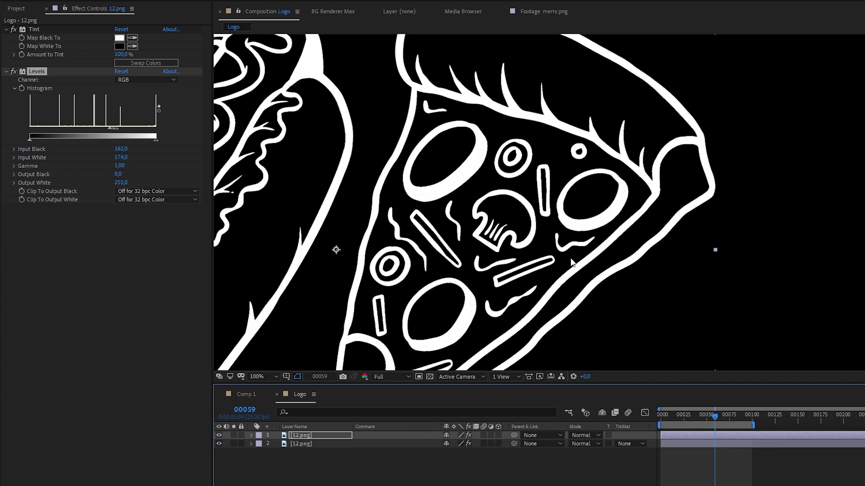
pyautogui.moveTo(563, 258); pyautogui.dragTo(566, 183)
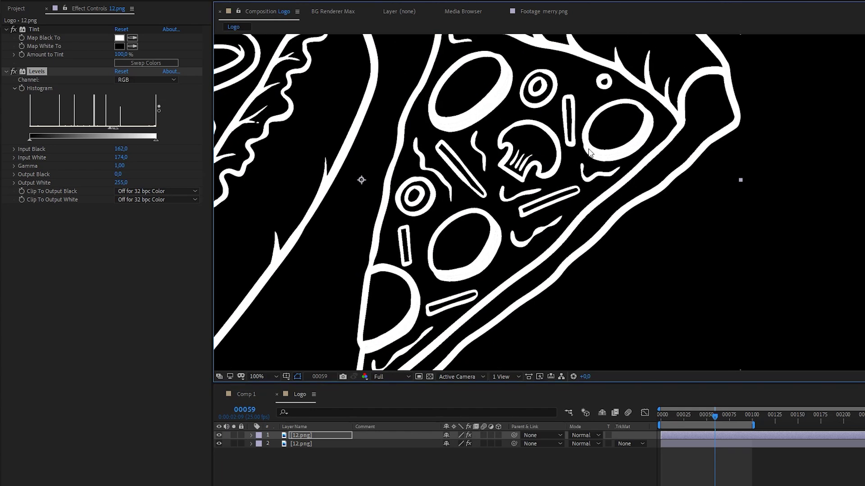
pyautogui.moveTo(516, 271); pyautogui.dragTo(550, 221)
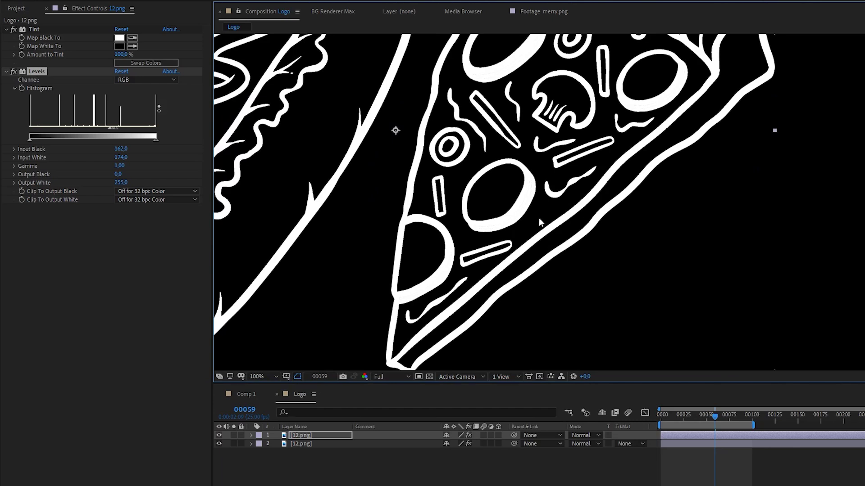
# Hide the upper 12.png layer and bring up the lower layer's AutoFill settings.
pyautogui.click(218, 435)
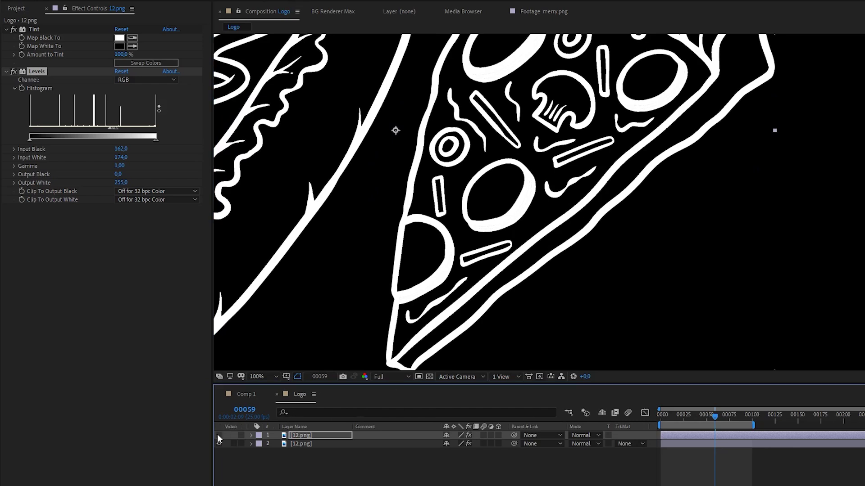
pyautogui.click(306, 443)
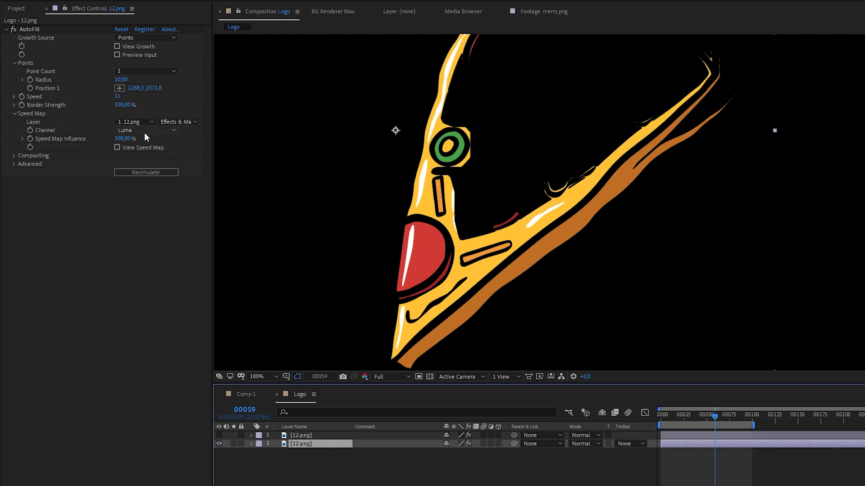
# Preview the pizza's growth against the transparency grid, starting from around frame 19.
pyautogui.moveTo(670, 418); pyautogui.dragTo(678, 421)
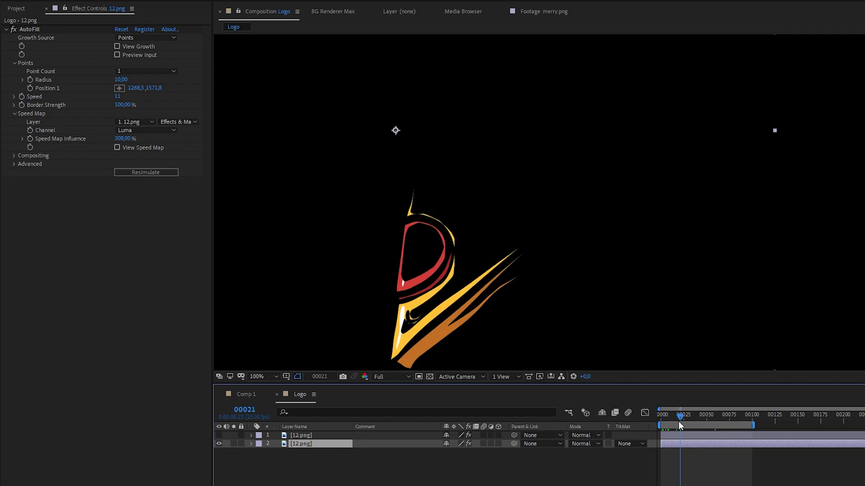
pyautogui.click(430, 378)
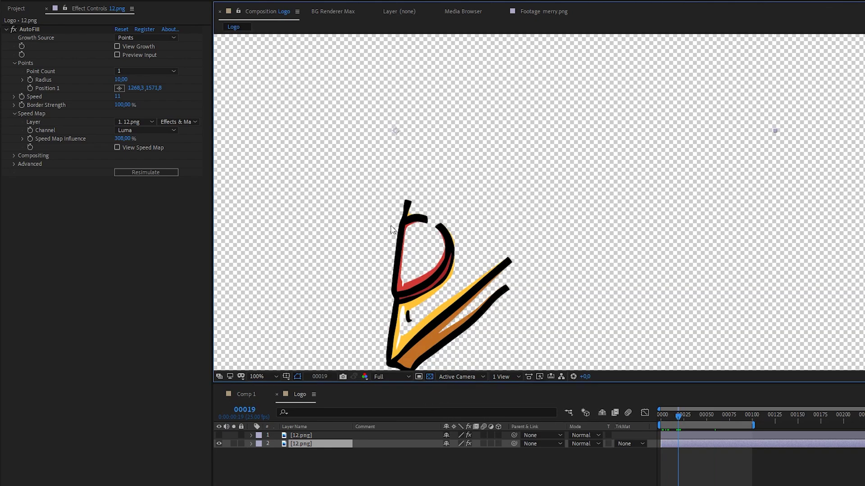
pyautogui.press('space')
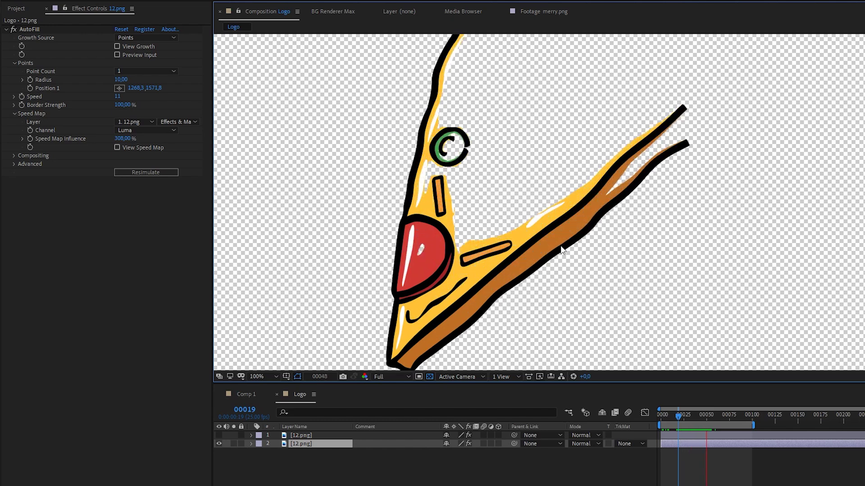
pyautogui.scroll(2, 630, 245)
pyautogui.scroll(-2, 639, 247)
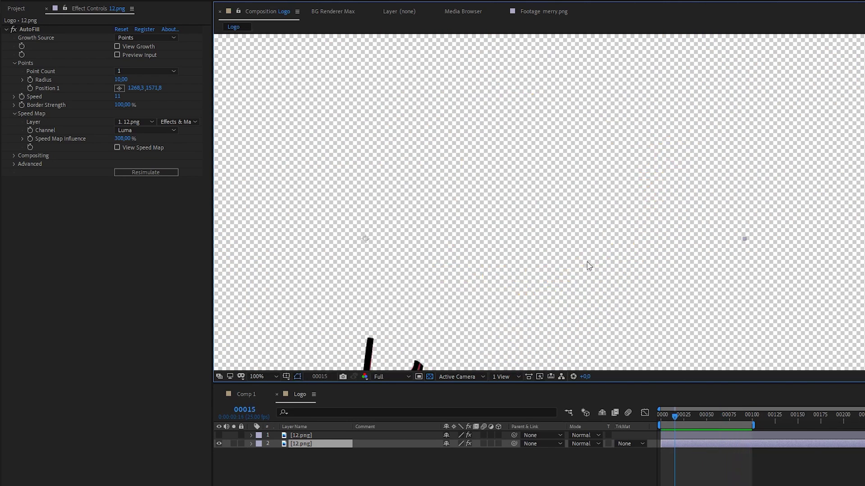
pyautogui.scroll(-2, 588, 262)
# Turn off the transparency grid and preview the growth from frame 51 over the black background.
pyautogui.click(708, 414)
pyautogui.moveTo(709, 417)
pyautogui.mouseDown()
pyautogui.moveTo(732, 414)
pyautogui.moveTo(697, 415)
pyautogui.moveTo(707, 414)
pyautogui.mouseUp()
pyautogui.click(430, 377)
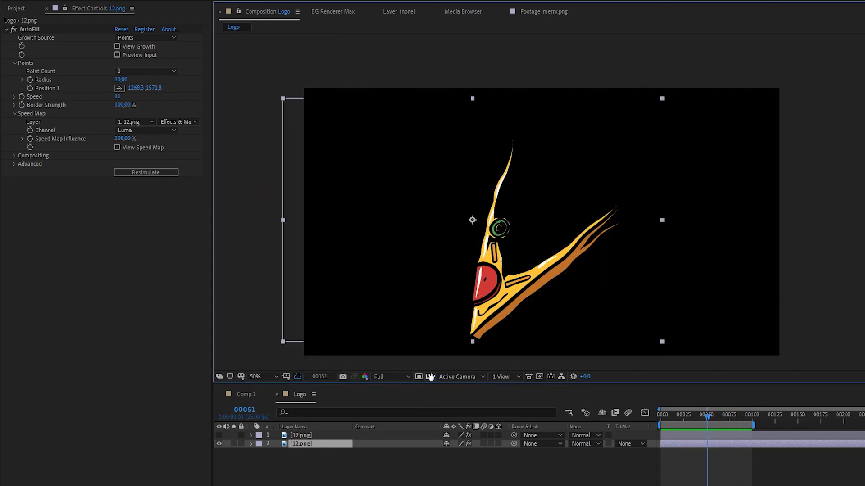
pyautogui.press('space')
pyautogui.press('space')
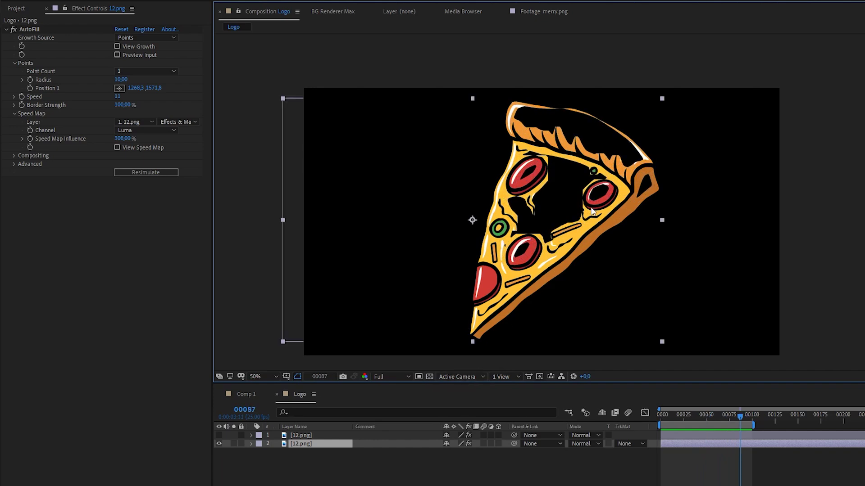
# Set the AutoFill Speed Map Influence to 111%.
pyautogui.click(123, 138)
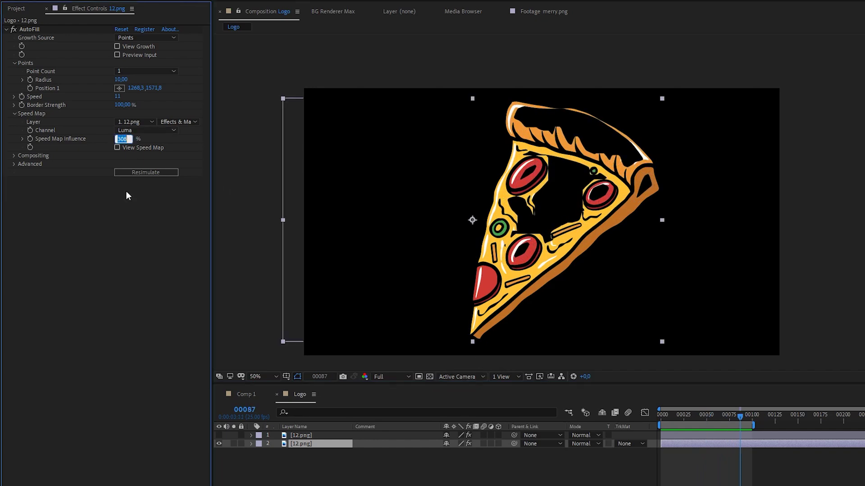
pyautogui.write('111')
pyautogui.press('Return')
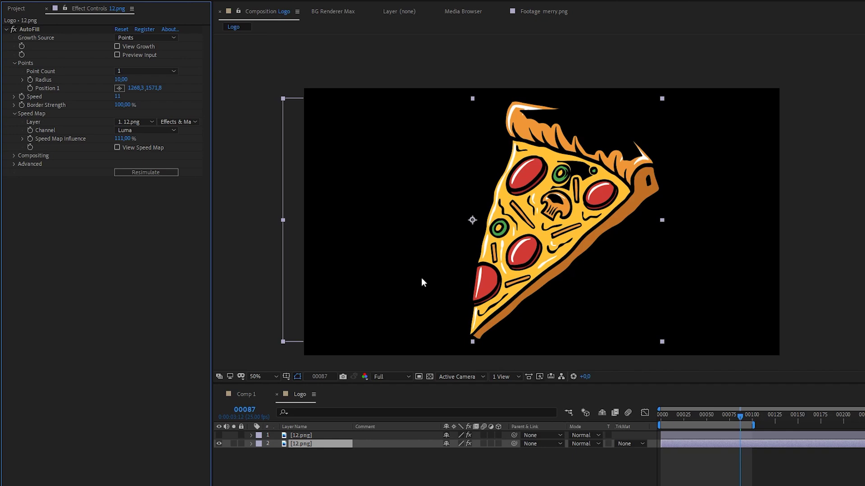
# Preview the growth from the first frame and examine the growing edges up close at frame 36.
pyautogui.press('Home')
pyautogui.press('space')
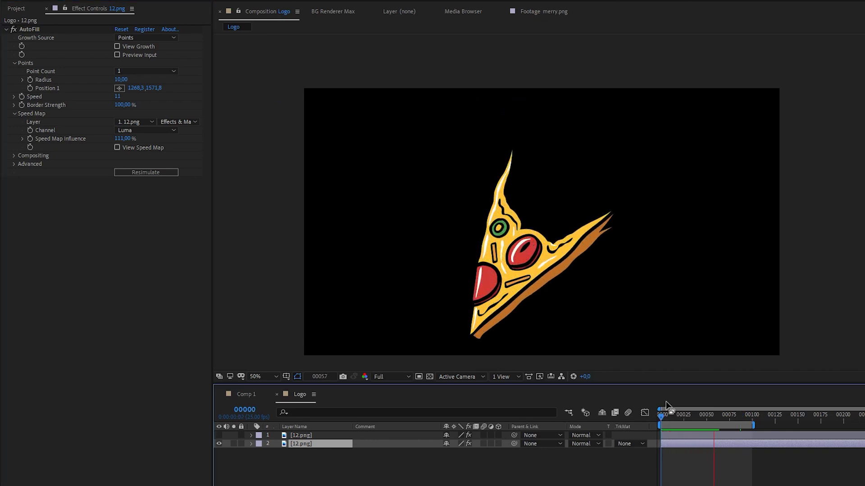
pyautogui.press('space')
pyautogui.moveTo(728, 420); pyautogui.dragTo(694, 421)
pyautogui.scroll(1, 534, 291)
pyautogui.moveTo(541, 293); pyautogui.dragTo(599, 251)
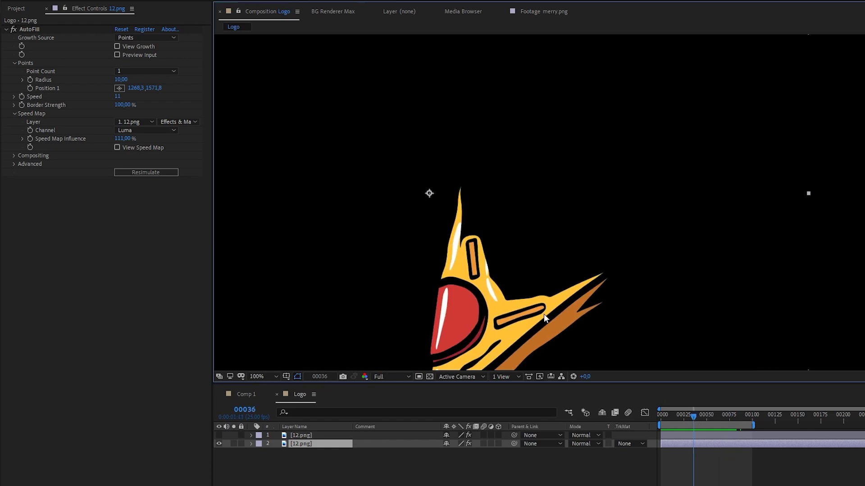
# Add a Gaussian Blur effect to the upper 12.png layer with Blurriness at 7.3.
pyautogui.click(301, 435)
pyautogui.hotkey('ctrl', 'space')
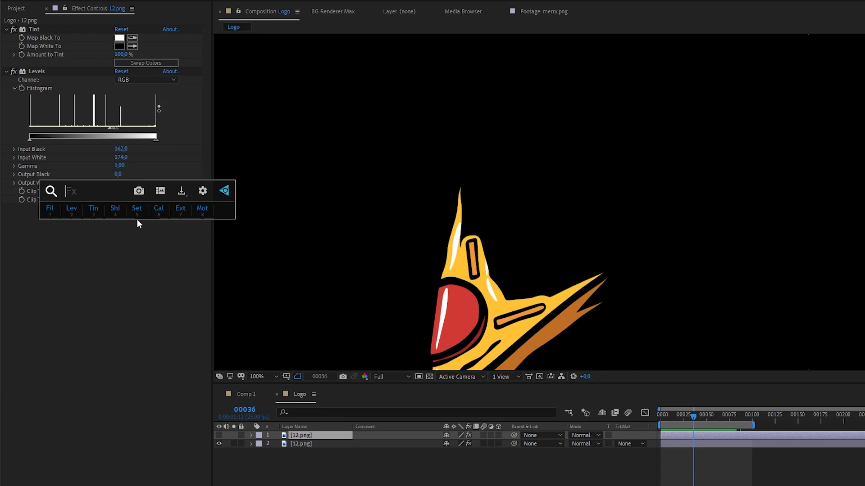
pyautogui.write('ga')
pyautogui.click(126, 230)
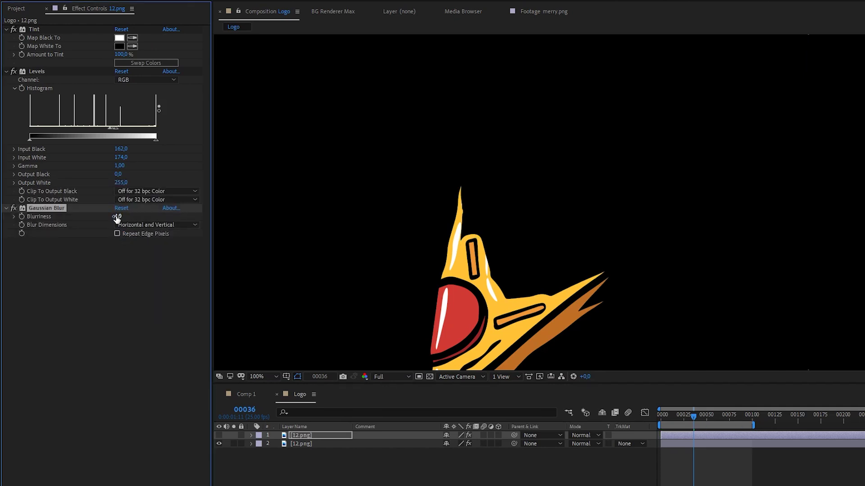
pyautogui.moveTo(119, 217); pyautogui.dragTo(133, 216)
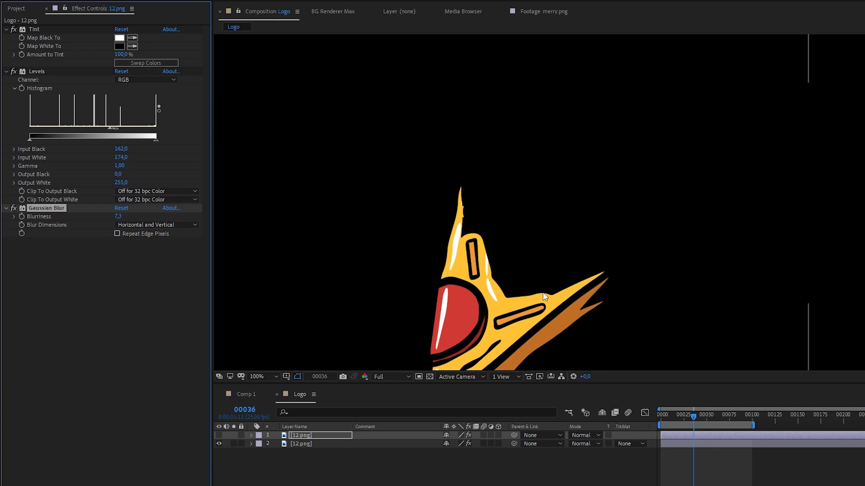
# With the upper layer shown, raise its Gaussian Blur Blurriness to 9.0, then hide the layer and preview the growth.
pyautogui.click(218, 436)
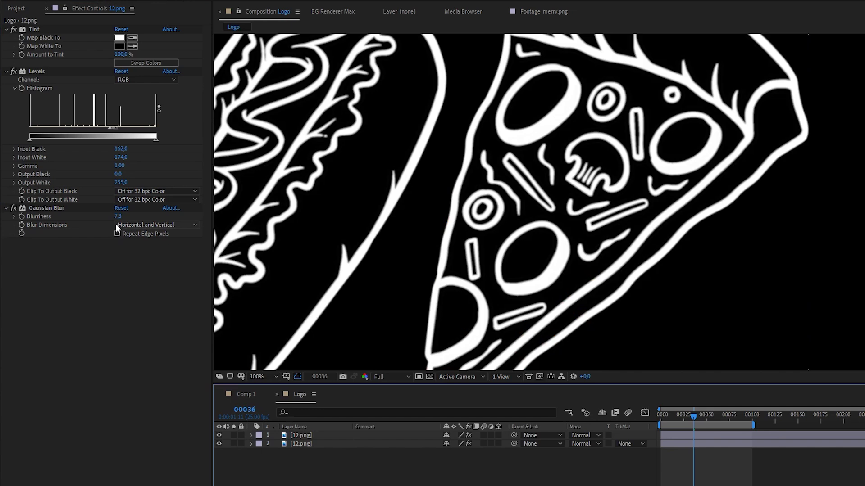
pyautogui.moveTo(118, 216); pyautogui.dragTo(125, 216)
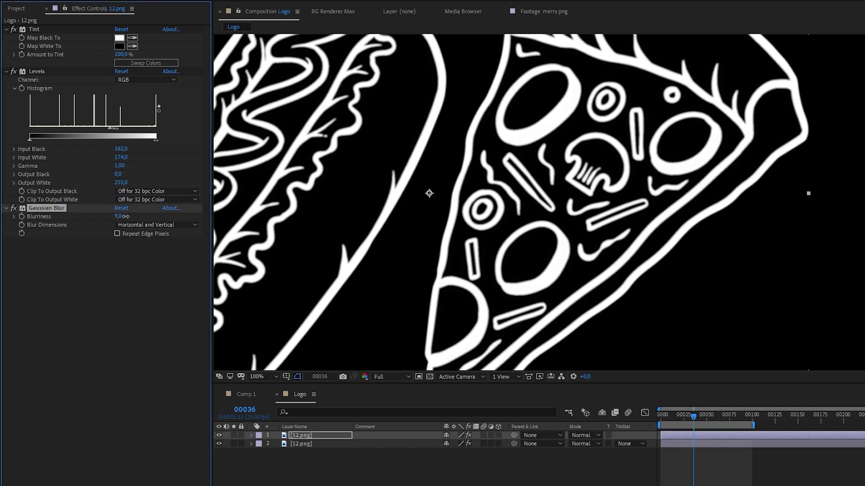
pyautogui.click(219, 436)
pyautogui.press('space')
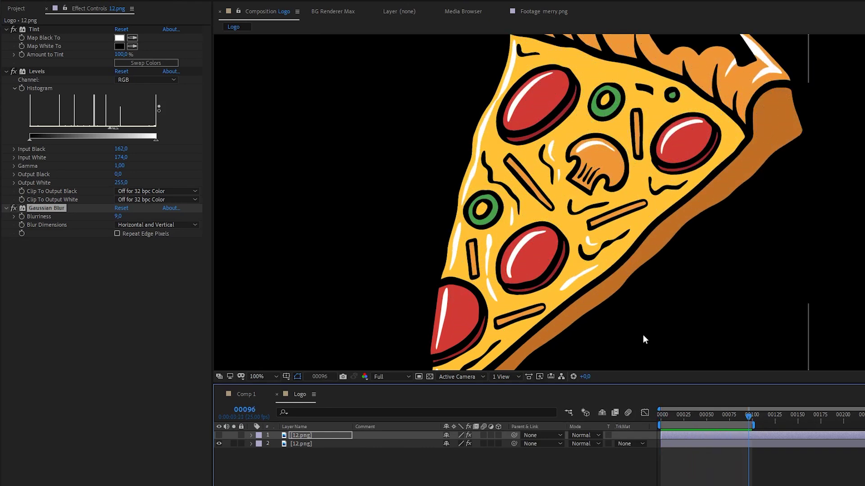
# Pre-compose both 12.png layers, keeping the default name and moving all attributes into the new composition.
pyautogui.click(280, 473)
pyautogui.moveTo(280, 474); pyautogui.dragTo(323, 413)
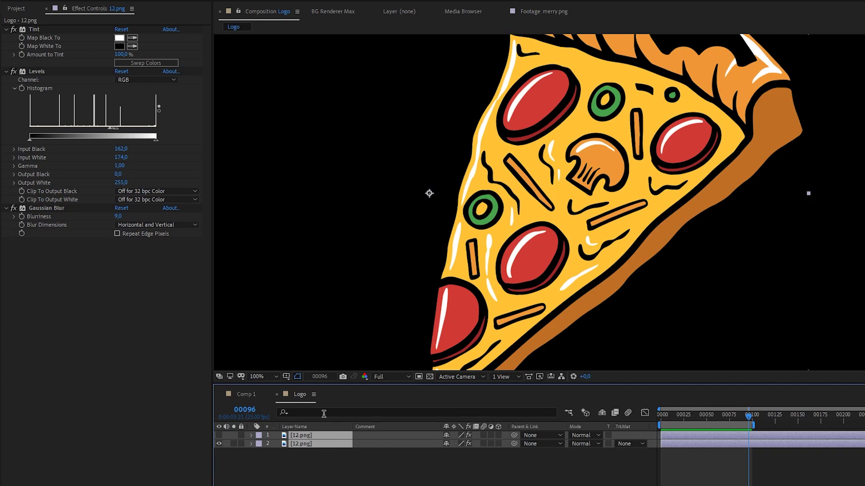
pyautogui.hotkey('ctrl', 'shift', 'c')
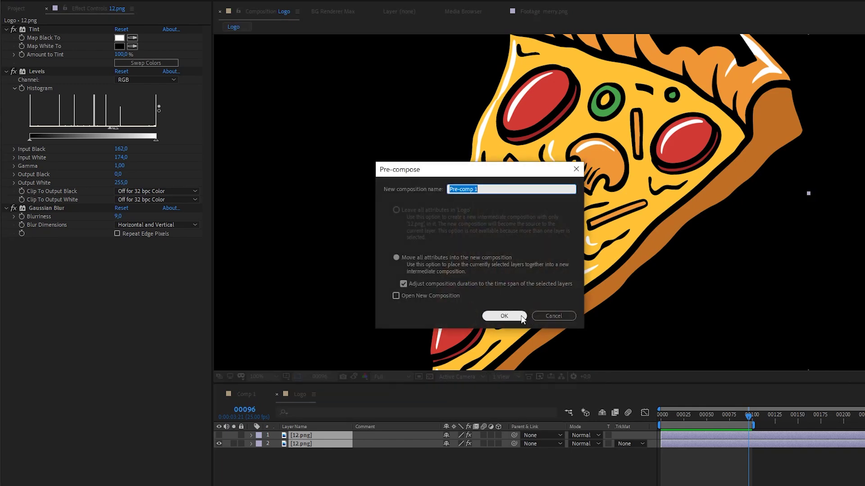
pyautogui.click(518, 317)
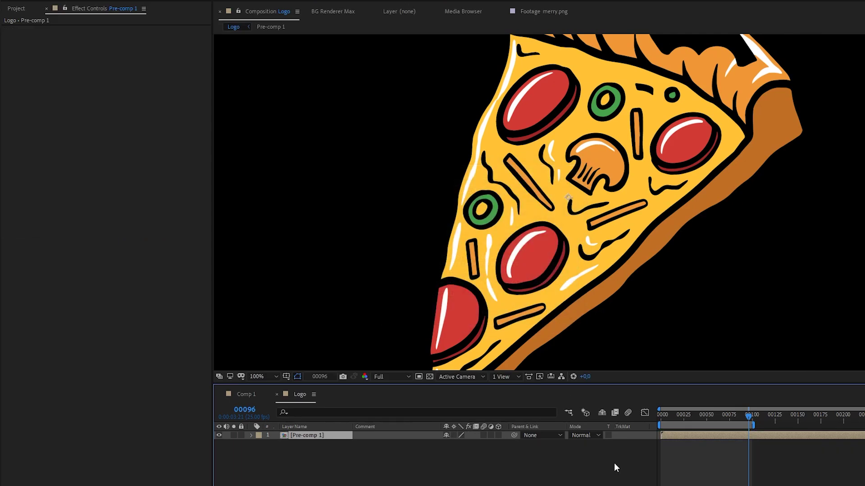
# Duplicate the pre-comp layer twice and stagger the upper two copies so each starts some frames after the one below.
pyautogui.hotkey('ctrl', 'd')
pyautogui.hotkey('ctrl', 'd')
pyautogui.moveTo(693, 436)
pyautogui.mouseDown()
pyautogui.moveTo(707, 436)
pyautogui.moveTo(693, 444)
pyautogui.mouseUp()
# Apply a Fill effect to the bottom pre-comp layer with its color set to black (000000).
pyautogui.click(690, 452)
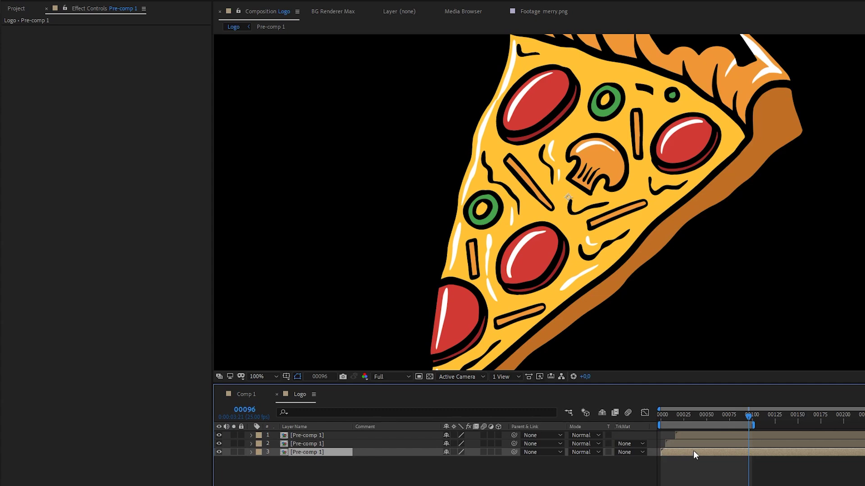
pyautogui.hotkey('ctrl', 'space')
pyautogui.write('f')
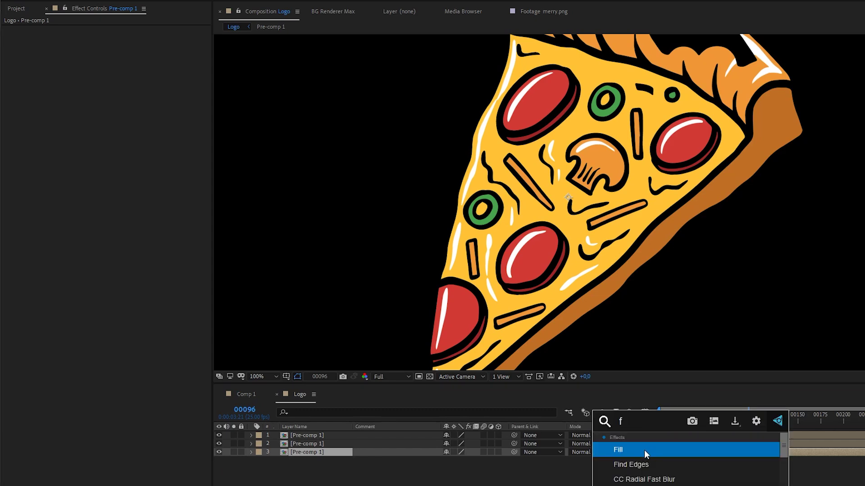
pyautogui.click(644, 450)
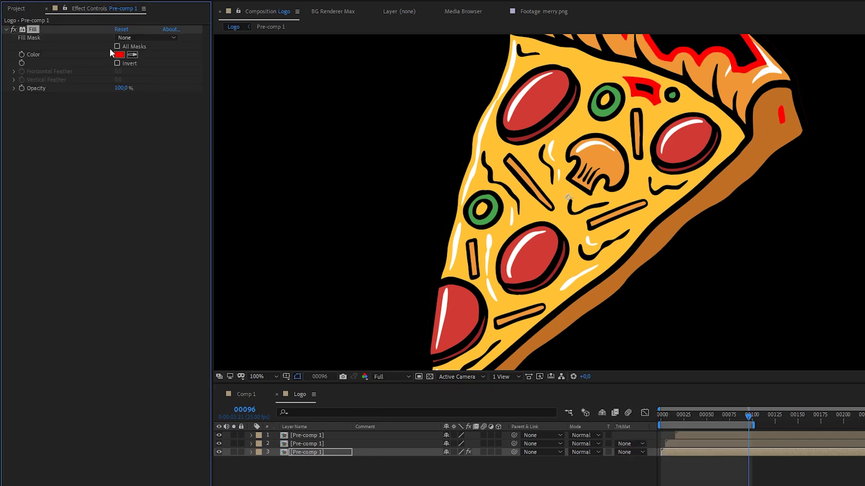
pyautogui.click(120, 54)
pyautogui.click(128, 406)
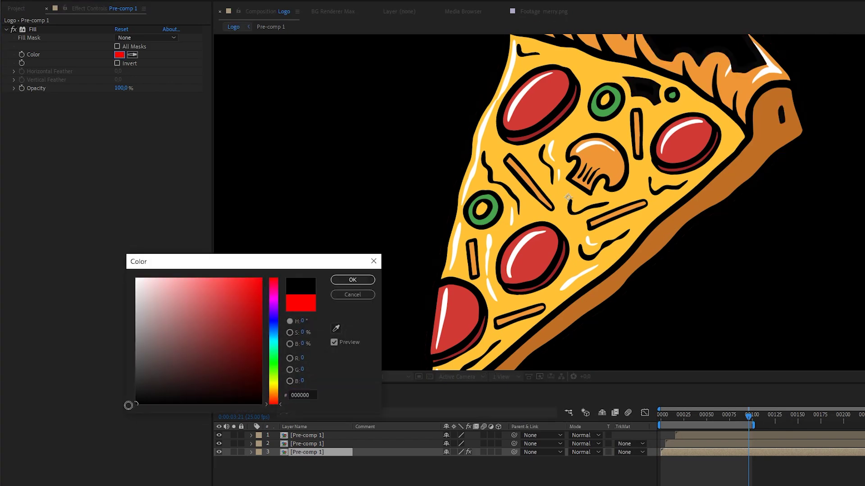
pyautogui.click(352, 279)
# Turn on the transparency grid and preview the layered growth with its black leading edge.
pyautogui.click(429, 377)
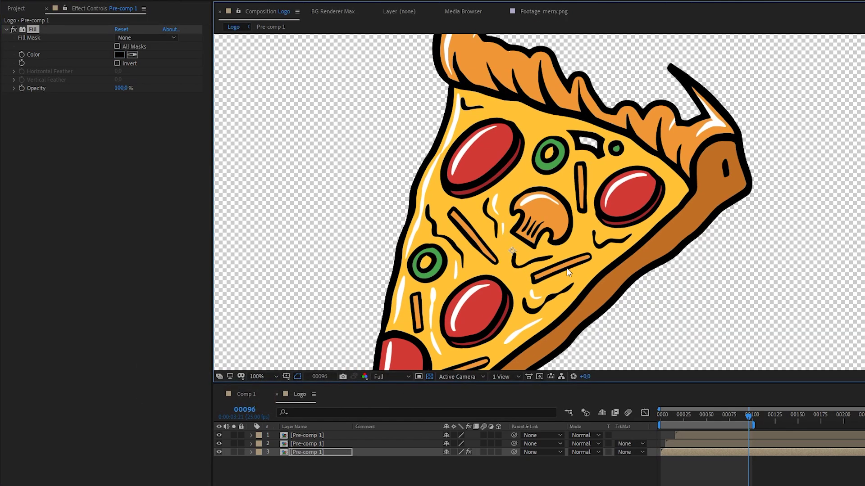
pyautogui.press('space')
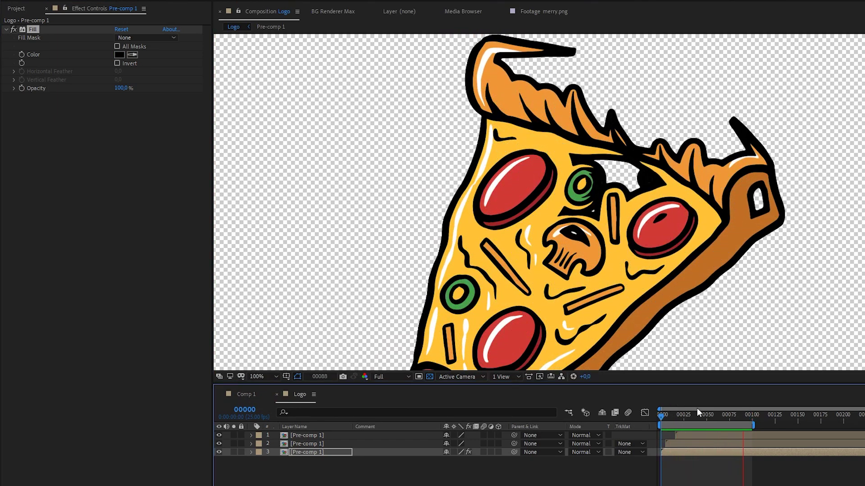
pyautogui.press('space')
# Apply a Fill effect to the middle pre-comp layer, sampling its color from the red of the pepperoni.
pyautogui.click(685, 446)
pyautogui.hotkey('ctrl', 'space')
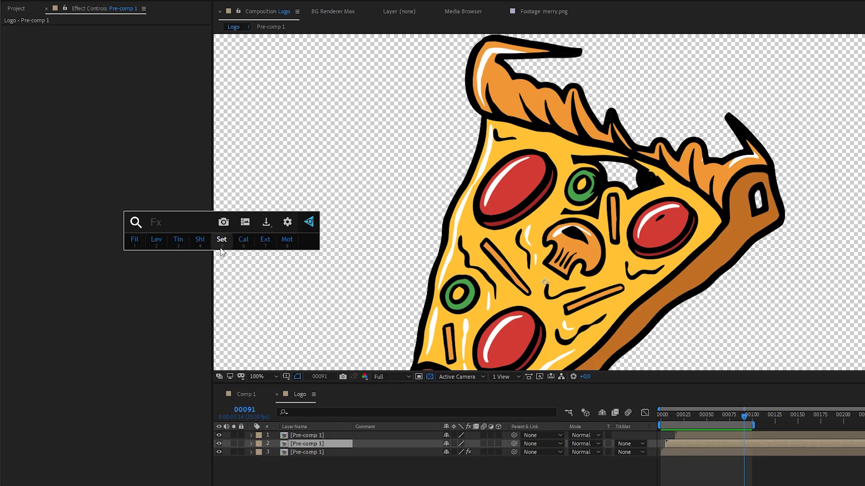
pyautogui.write('f')
pyautogui.press('Return')
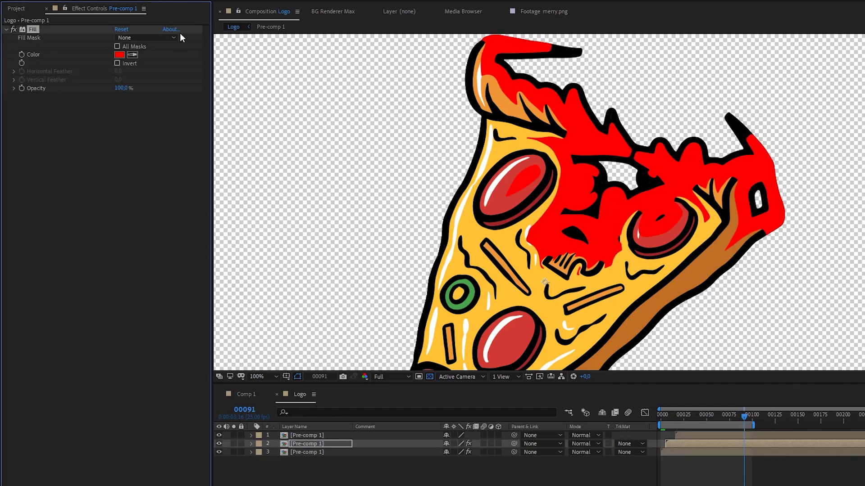
pyautogui.click(131, 56)
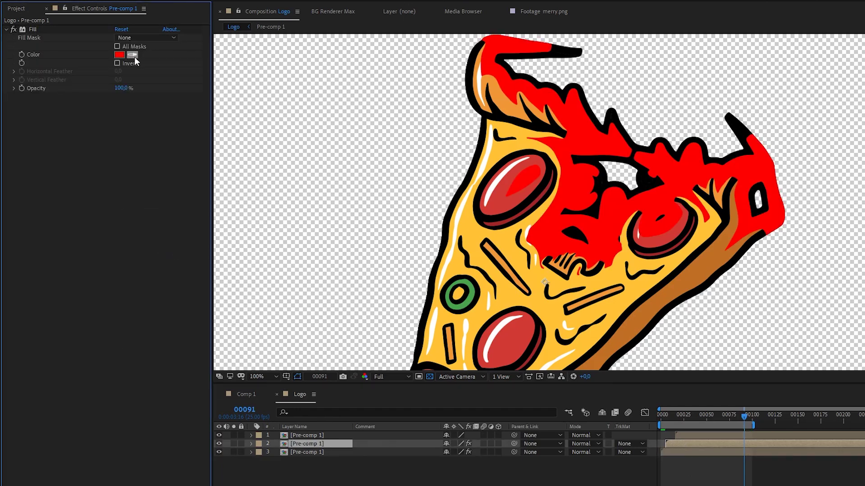
pyautogui.click(501, 199)
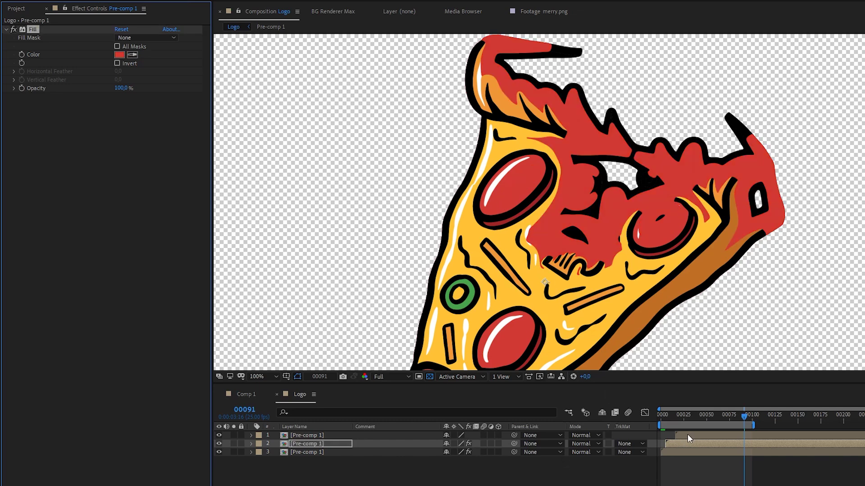
# Shift the top pre-comp layer to start just after the middle one, then preview the growth and check frame 74.
pyautogui.moveTo(691, 436); pyautogui.dragTo(685, 439)
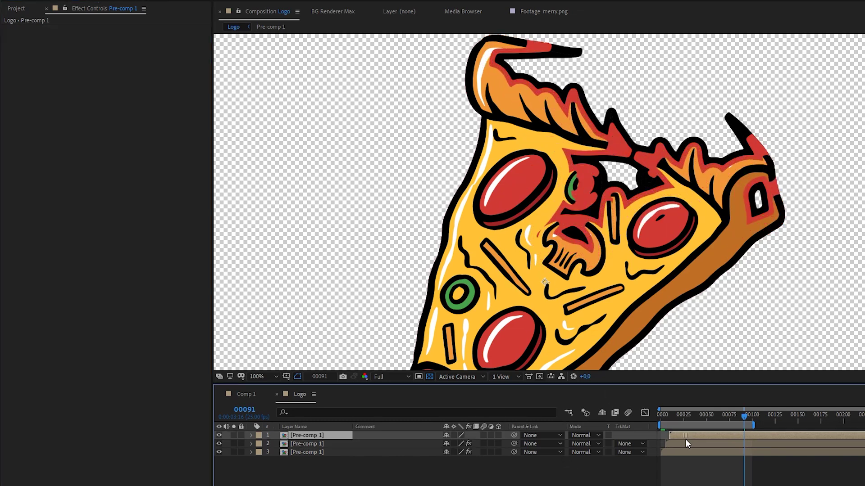
pyautogui.scroll(-1, 651, 289)
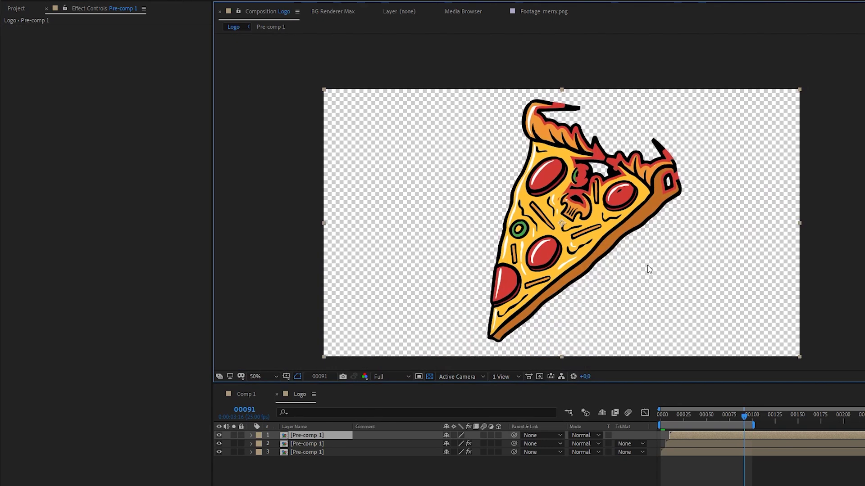
pyautogui.press('.')
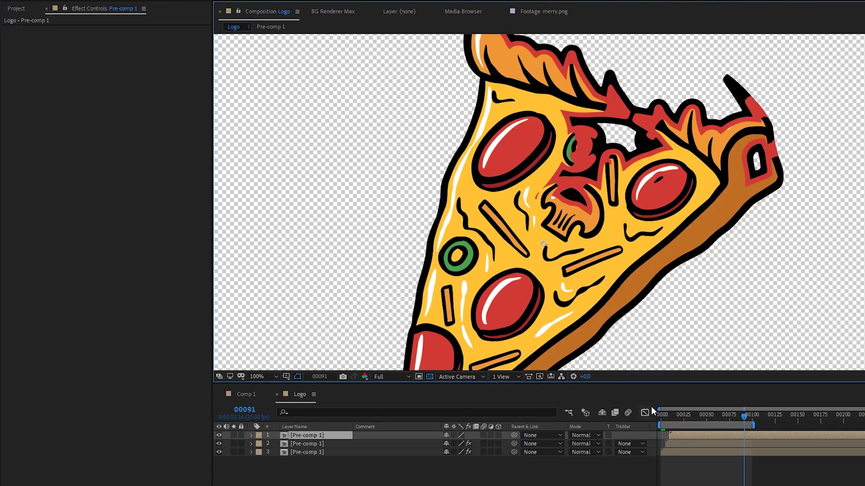
pyautogui.press('space')
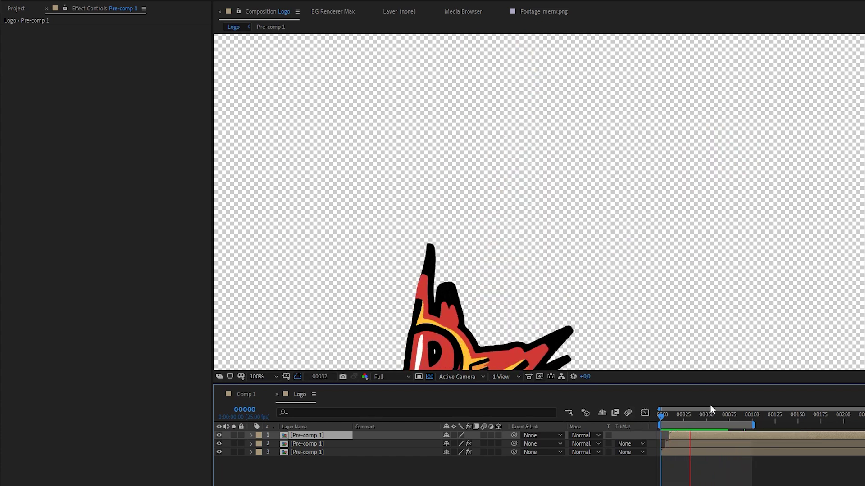
pyautogui.moveTo(722, 419)
pyautogui.mouseDown()
pyautogui.moveTo(737, 418)
pyautogui.moveTo(728, 420)
pyautogui.mouseUp()
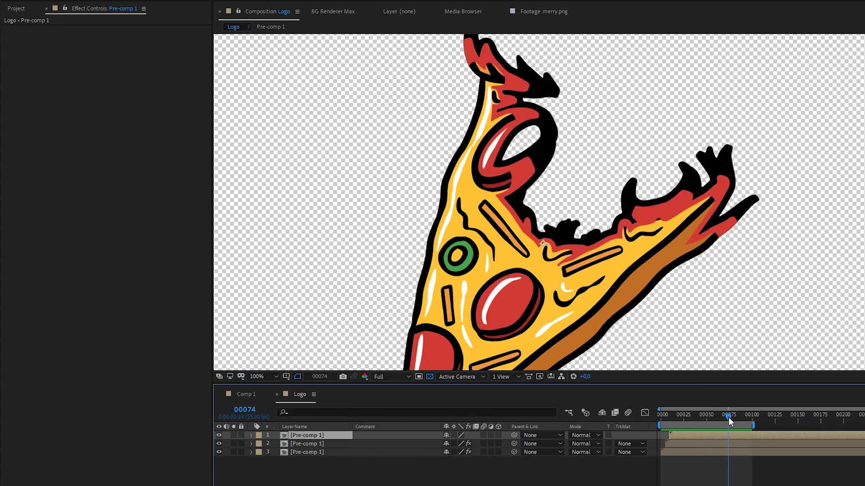
# Show the project's file list and delete all three pre-comp layers from the Logo composition.
pyautogui.click(18, 9)
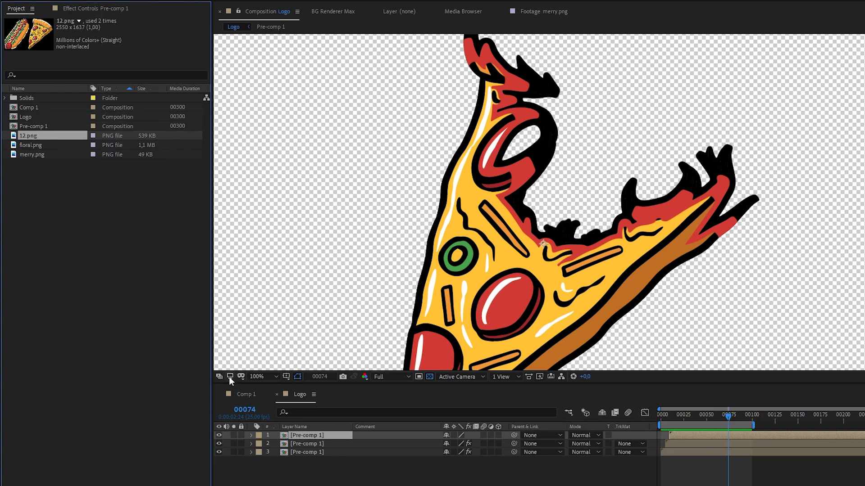
pyautogui.moveTo(307, 481); pyautogui.dragTo(328, 429)
pyautogui.press('Delete')
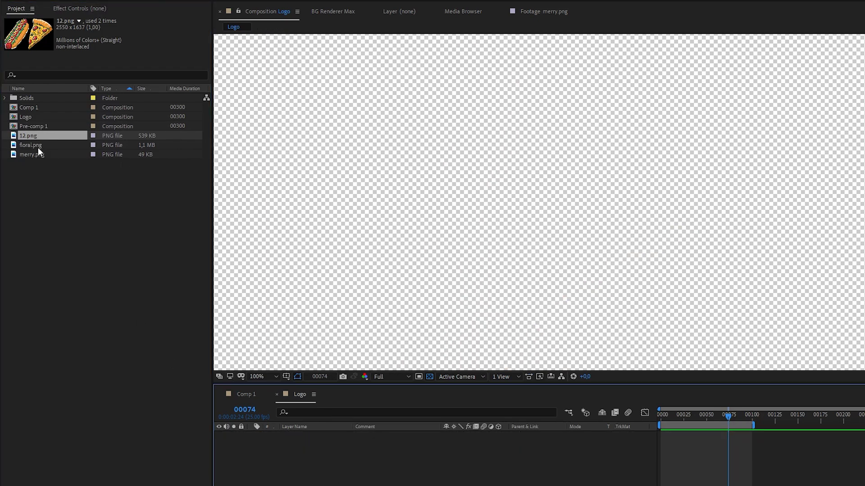
# Add floral.png to the empty Logo composition and scale the layer to 80%.
pyautogui.moveTo(38, 145); pyautogui.dragTo(398, 460)
pyautogui.scroll(-2, 567, 277)
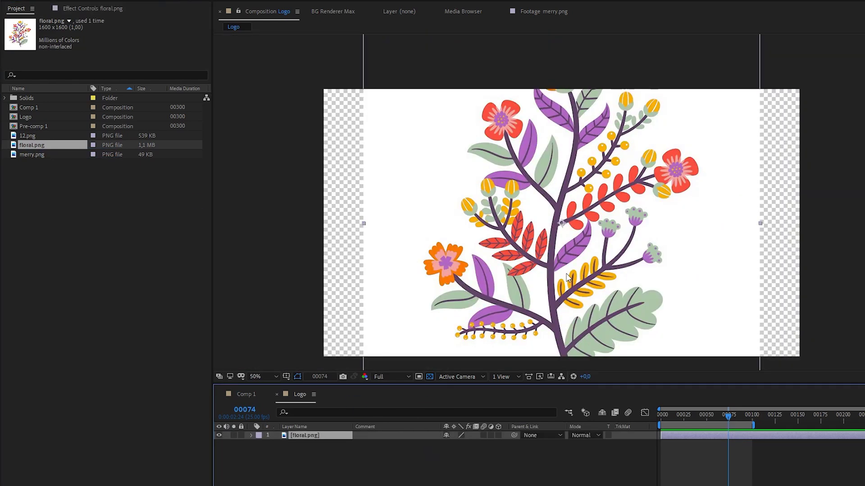
pyautogui.press('s')
pyautogui.moveTo(469, 444)
pyautogui.mouseDown()
pyautogui.moveTo(457, 445)
pyautogui.moveTo(467, 444)
pyautogui.mouseUp()
pyautogui.click(456, 471)
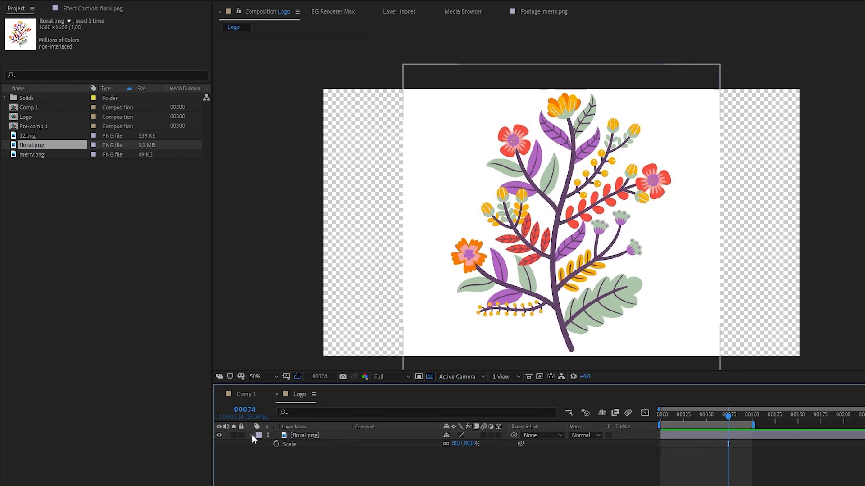
pyautogui.click(252, 435)
# Apply the Extract effect to the floral layer and lower its White Point to 217 to remove the white background.
pyautogui.click(292, 436)
pyautogui.hotkey('ctrl', 'space')
pyautogui.write('ext')
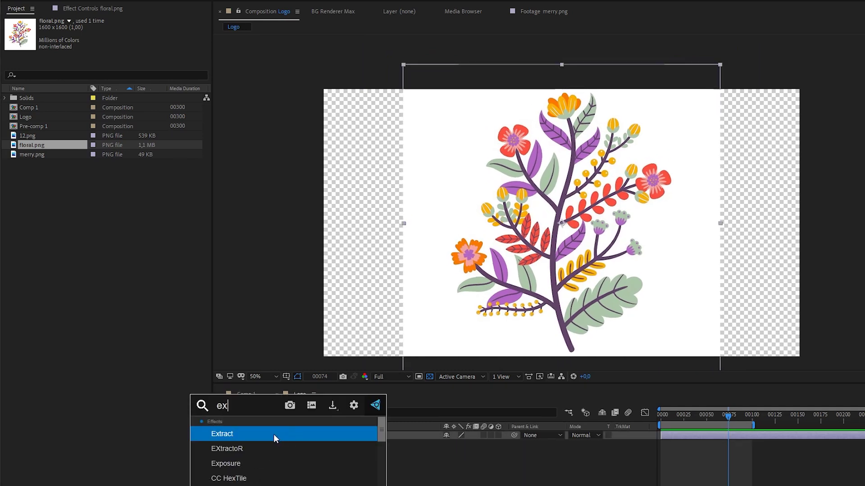
pyautogui.click(274, 434)
pyautogui.moveTo(151, 86); pyautogui.dragTo(118, 86)
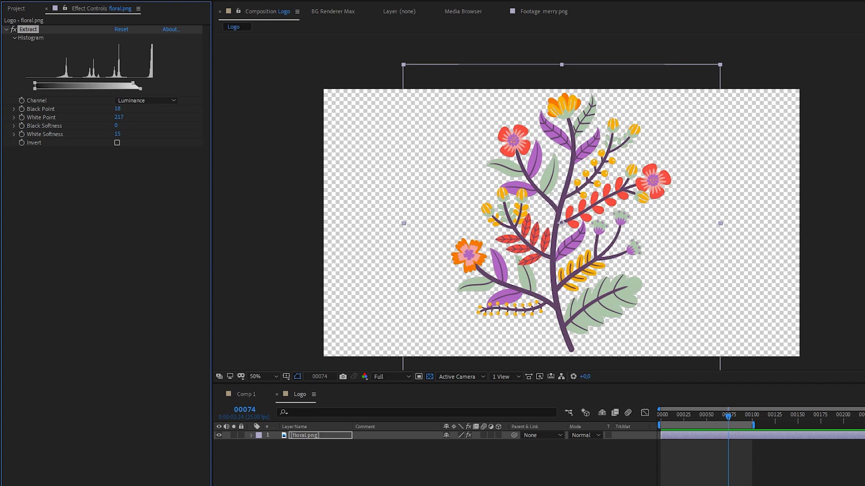
pyautogui.click(545, 478)
# Turn off the transparency grid and apply Simple Choker to the floral layer with a Choke Matte of 2.10.
pyautogui.click(429, 377)
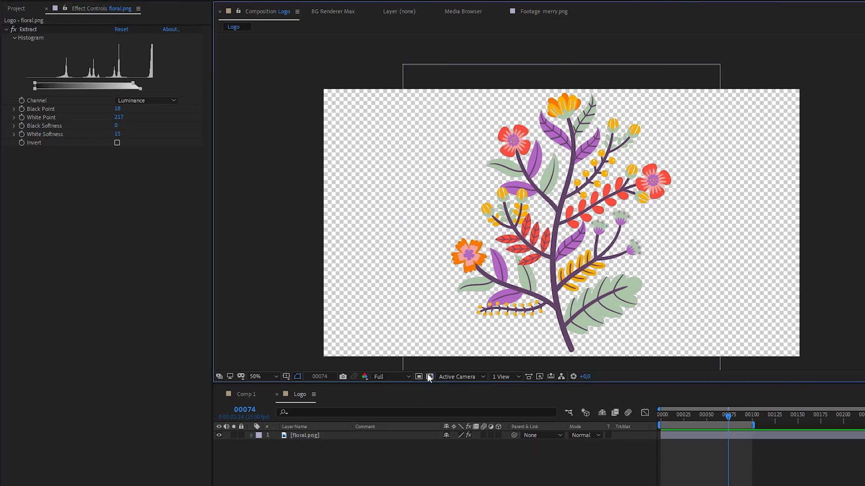
pyautogui.press('.')
pyautogui.click(303, 434)
pyautogui.hotkey('ctrl', 'space')
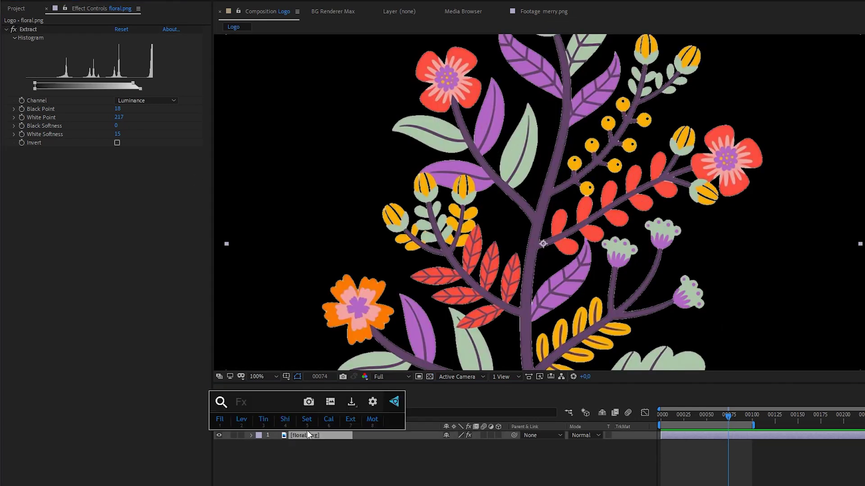
pyautogui.write('s')
pyautogui.click(282, 431)
pyautogui.moveTo(116, 174); pyautogui.dragTo(126, 169)
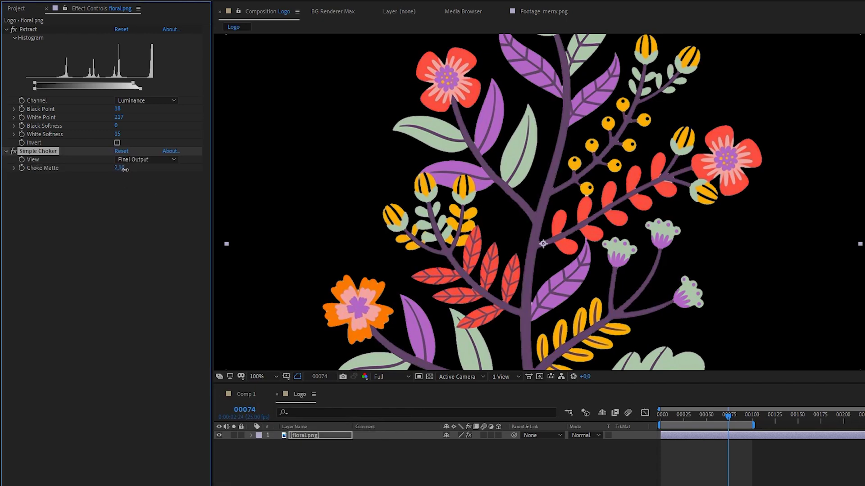
pyautogui.press('F2')
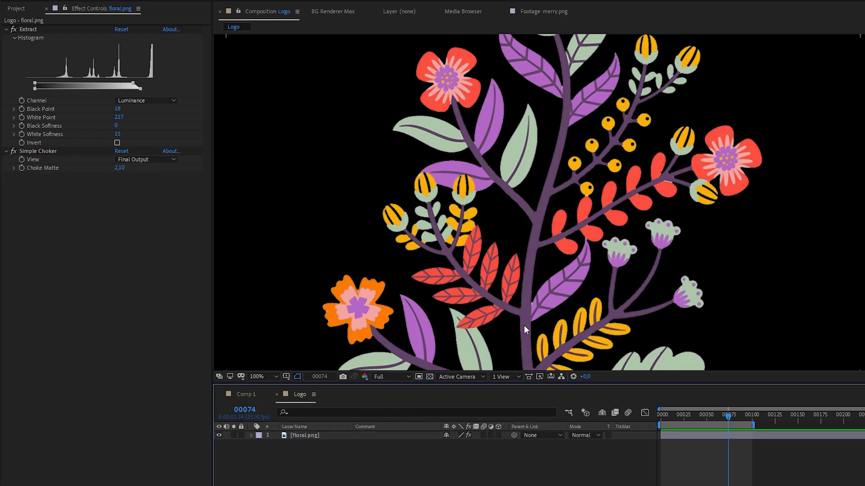
pyautogui.moveTo(553, 274); pyautogui.dragTo(527, 203)
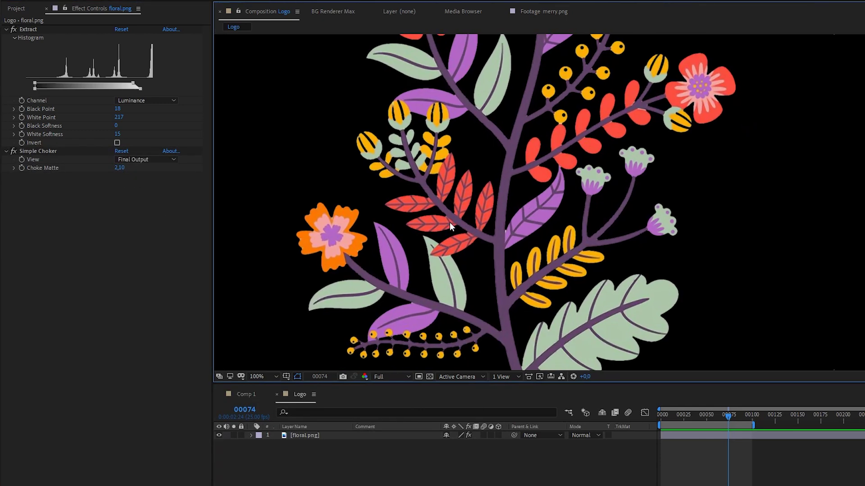
# Apply AutoFill to the floral layer, place its growth point at the base of the stem, and preview the growth to frame 36.
pyautogui.click(304, 435)
pyautogui.hotkey('ctrl', 'space')
pyautogui.write('autofill')
pyautogui.press('Return')
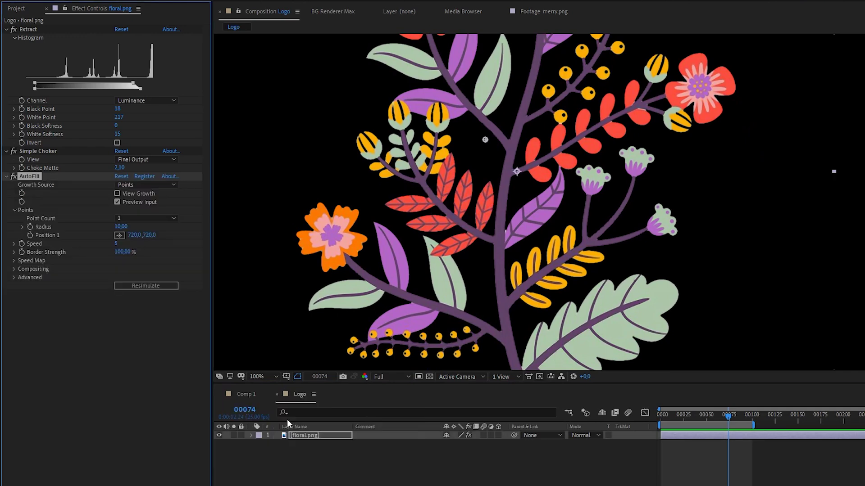
pyautogui.scroll(-5, 472, 80)
pyautogui.moveTo(476, 44); pyautogui.dragTo(528, 332)
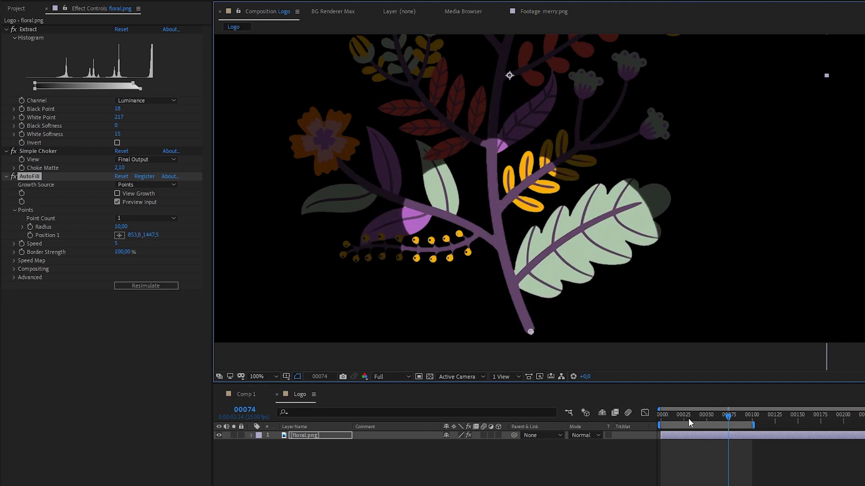
pyautogui.moveTo(683, 420)
pyautogui.mouseDown()
pyautogui.moveTo(669, 418)
pyautogui.moveTo(723, 424)
pyautogui.moveTo(690, 426)
pyautogui.mouseUp()
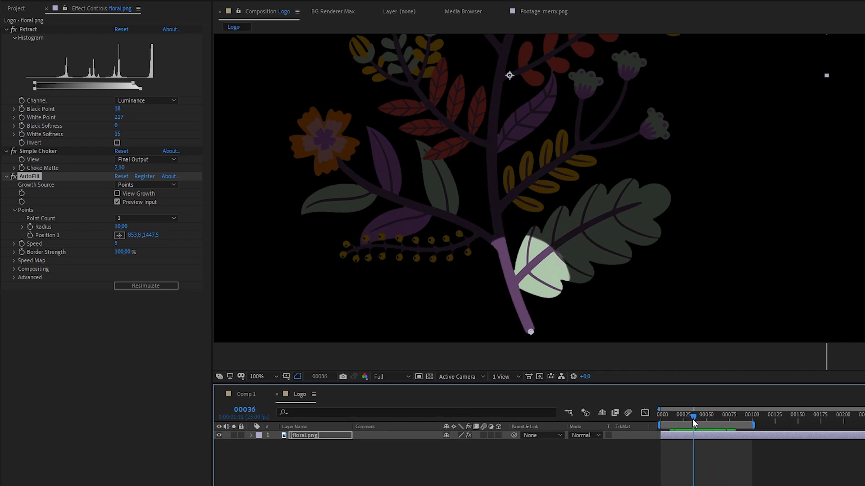
# Duplicate the floral layer and remove the AutoFill effect from the upper copy.
pyautogui.click(307, 436)
pyautogui.hotkey('ctrl', 'd')
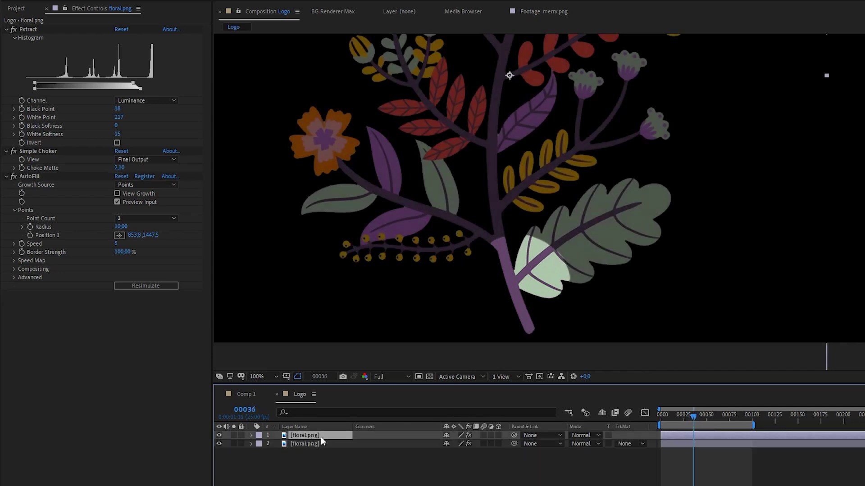
pyautogui.click(25, 176)
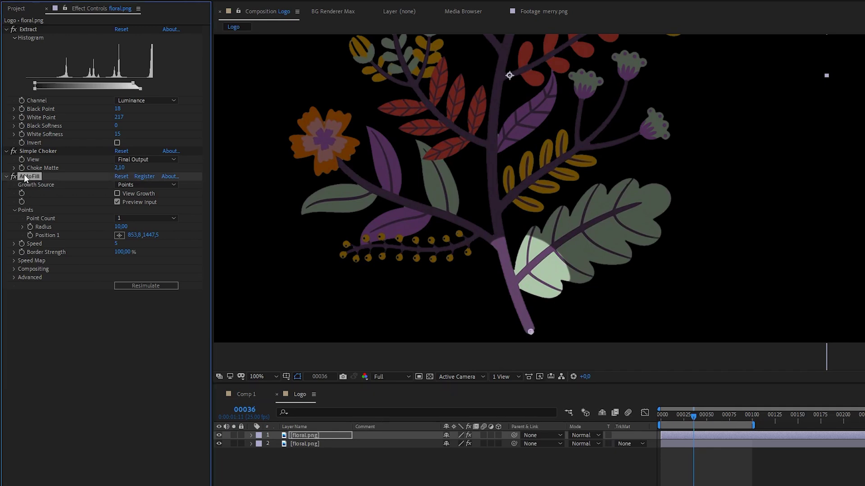
pyautogui.press('Delete')
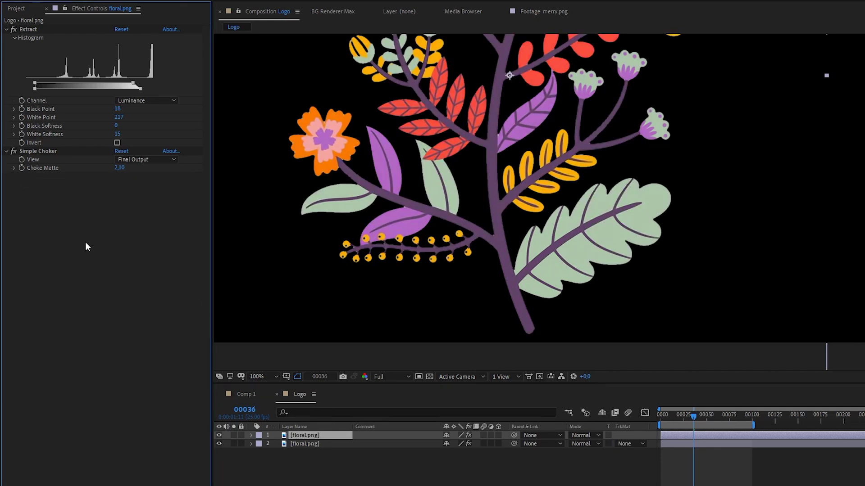
pyautogui.press('.')
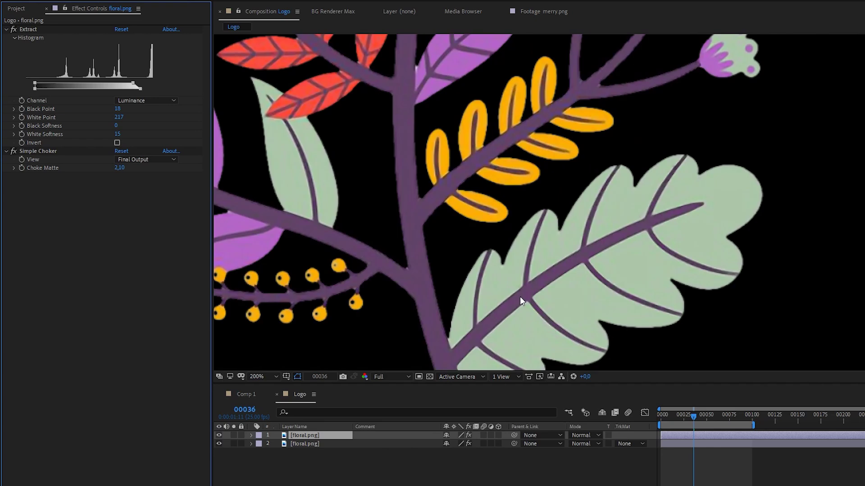
pyautogui.scroll(-2, 437, 188)
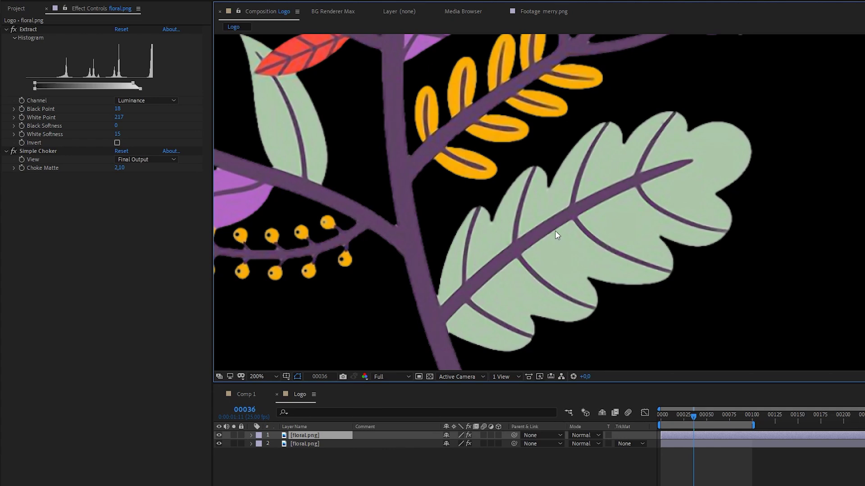
# Apply a Tint effect to the upper floral copy and swap its black and white colors.
pyautogui.hotkey('ctrl', 'space')
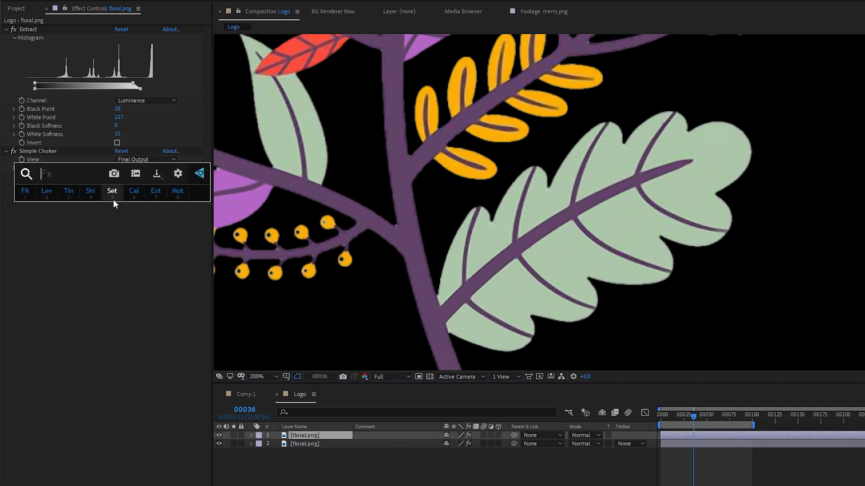
pyautogui.write('y')
pyautogui.press('BackSpace')
pyautogui.write('t')
pyautogui.click(56, 217)
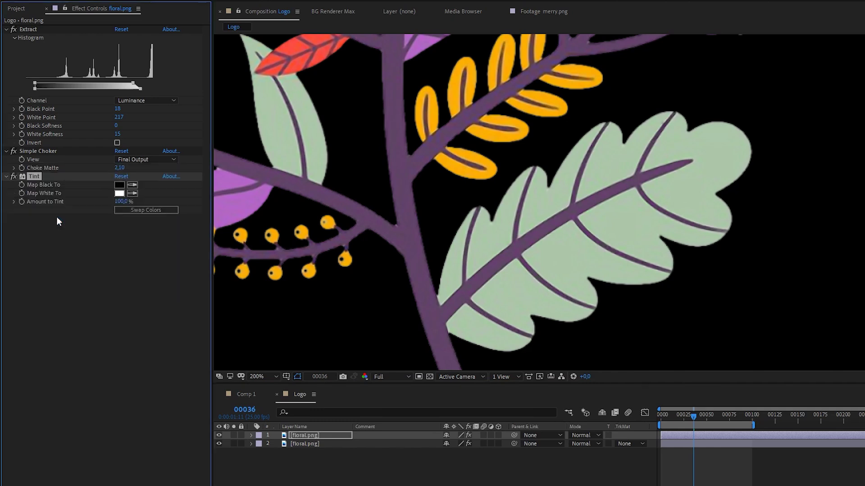
pyautogui.click(147, 212)
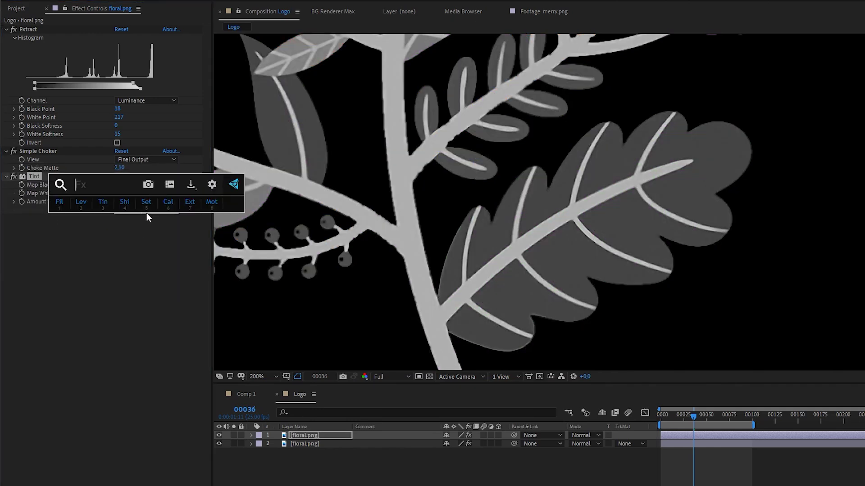
# Add Levels to the tinted copy with Input Black 157 and Input White 159, isolating the stems and veins in white.
pyautogui.press('2')
pyautogui.moveTo(155, 275); pyautogui.dragTo(109, 275)
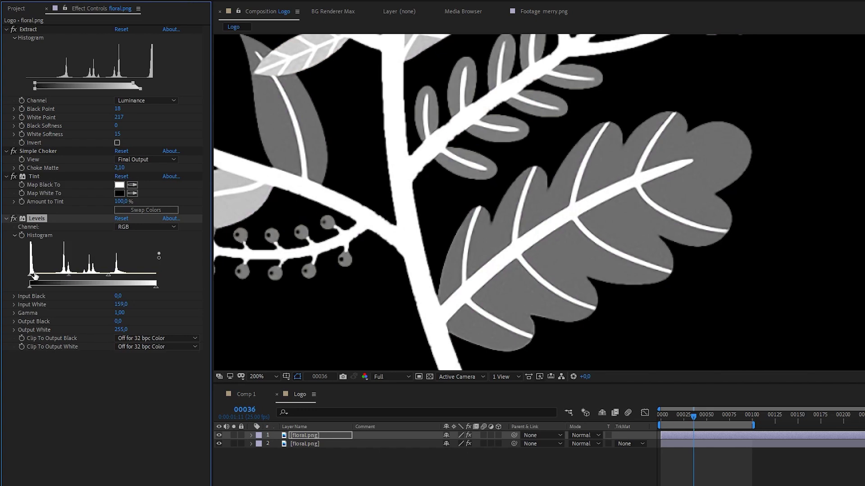
pyautogui.moveTo(31, 273); pyautogui.dragTo(108, 274)
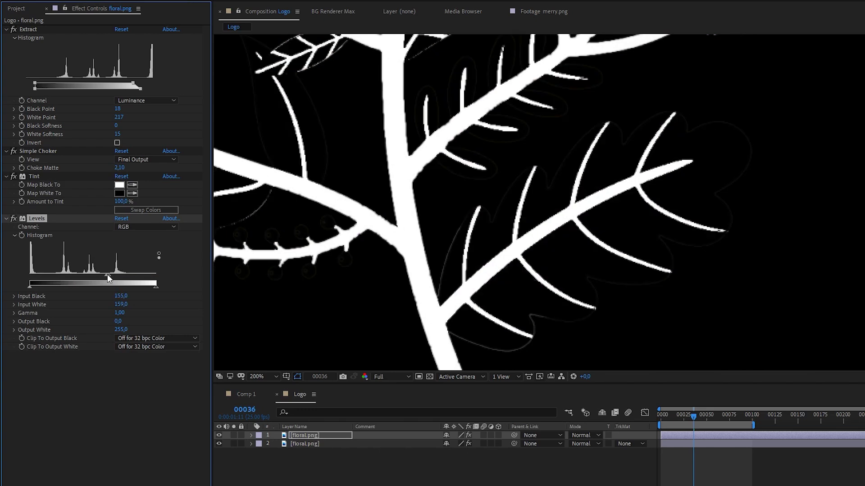
pyautogui.scroll(-2, 449, 183)
pyautogui.moveTo(448, 182); pyautogui.dragTo(466, 300)
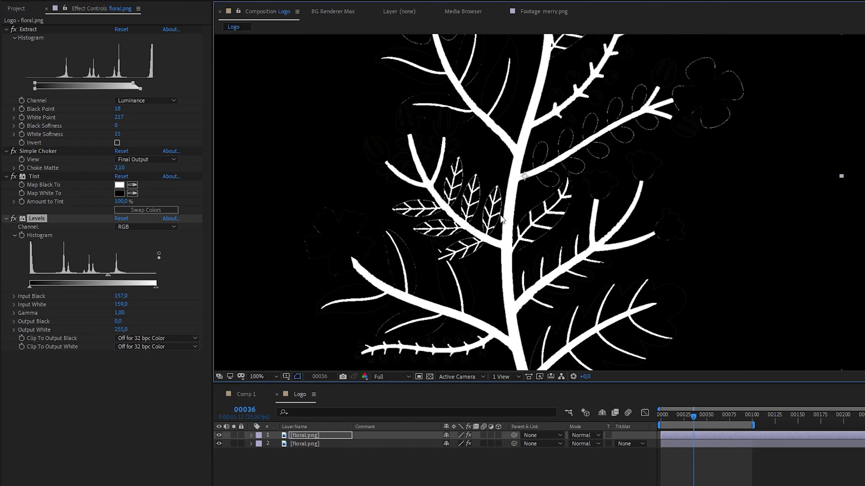
pyautogui.moveTo(502, 219); pyautogui.dragTo(471, 149)
pyautogui.scroll(1, 481, 292)
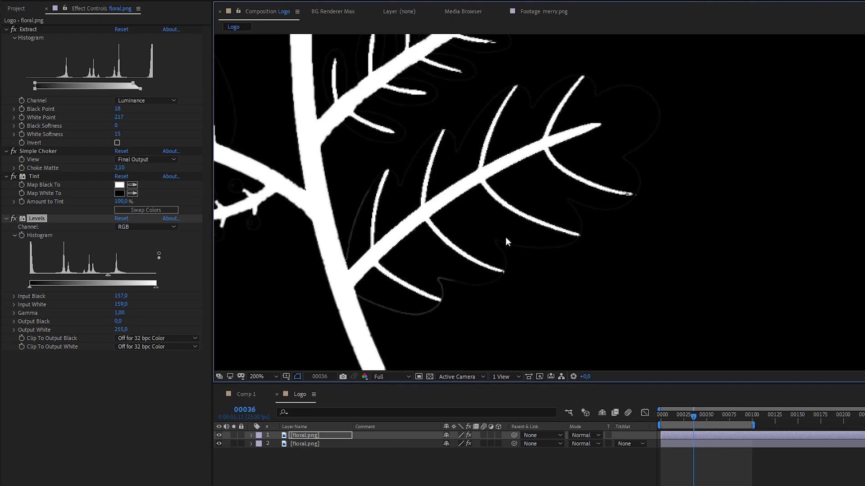
# Move the black-and-white copy beneath the AutoFill layer, assign it as AutoFill's Speed Map layer, and preview the growth to frame 41.
pyautogui.moveTo(316, 435); pyautogui.dragTo(308, 461)
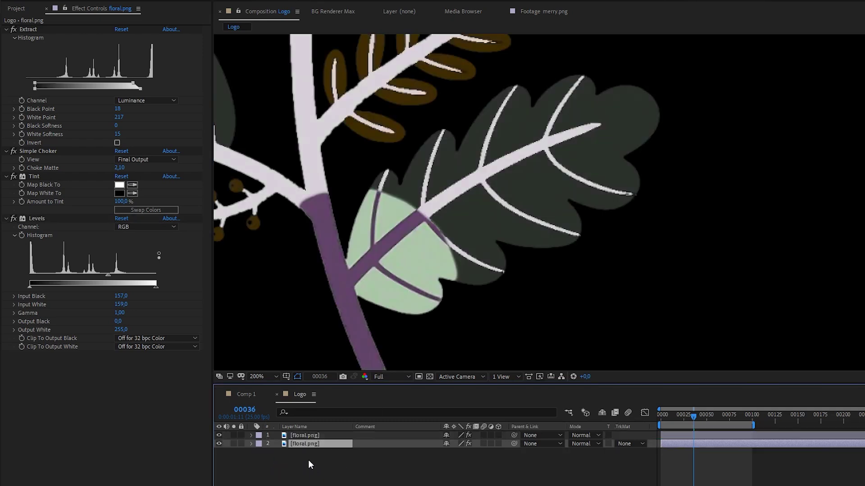
pyautogui.click(315, 435)
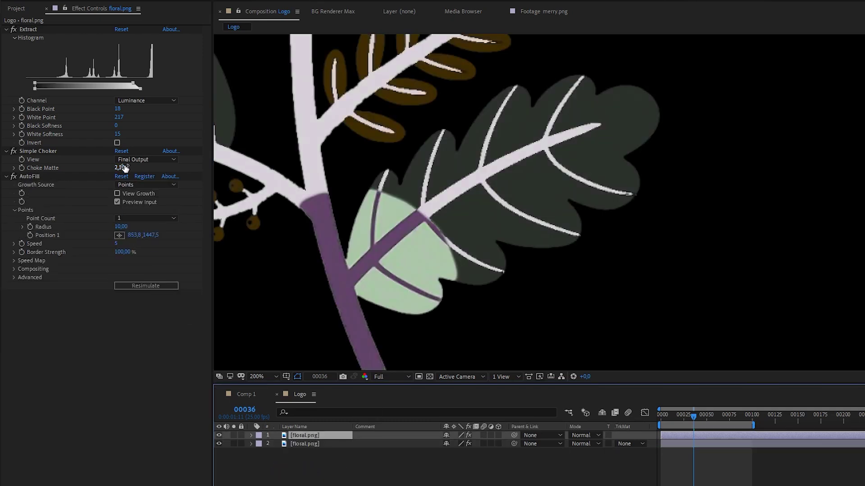
pyautogui.click(14, 261)
pyautogui.click(128, 269)
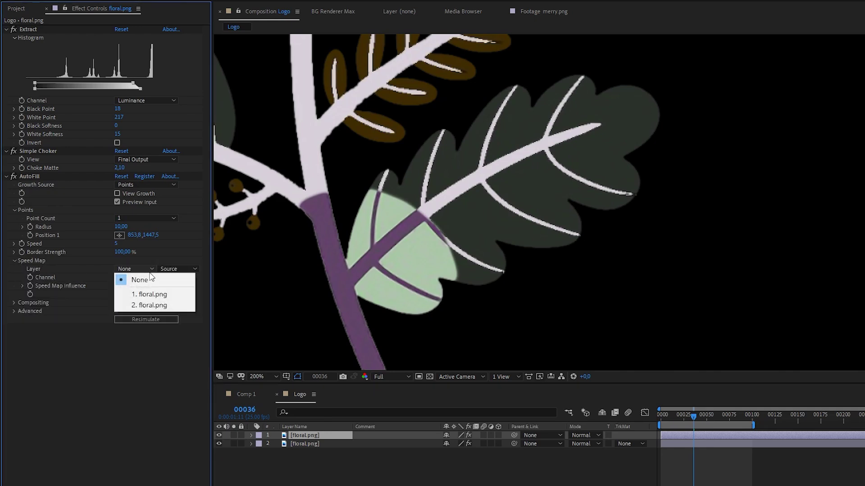
pyautogui.click(152, 305)
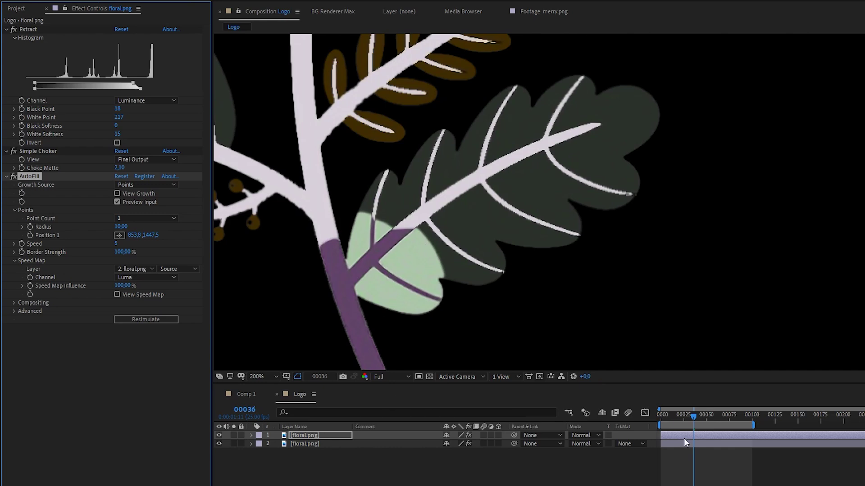
pyautogui.moveTo(663, 422); pyautogui.dragTo(639, 422)
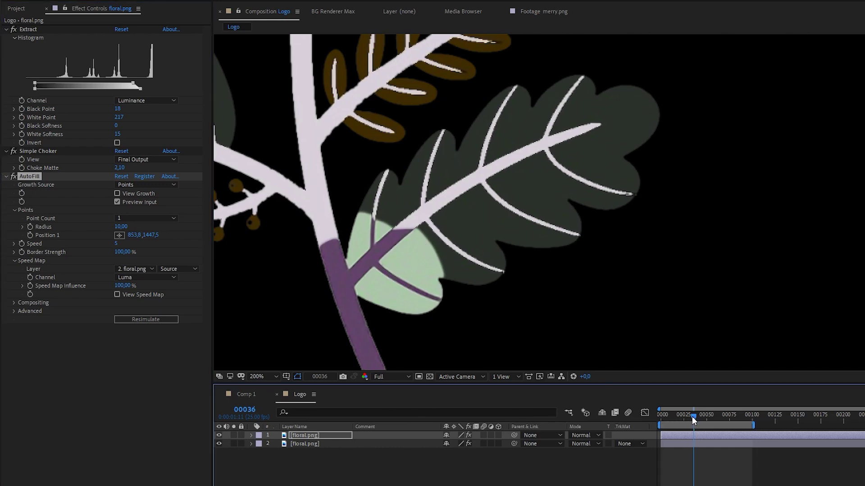
pyautogui.moveTo(692, 417)
pyautogui.mouseDown()
pyautogui.moveTo(673, 421)
pyautogui.moveTo(697, 420)
pyautogui.mouseUp()
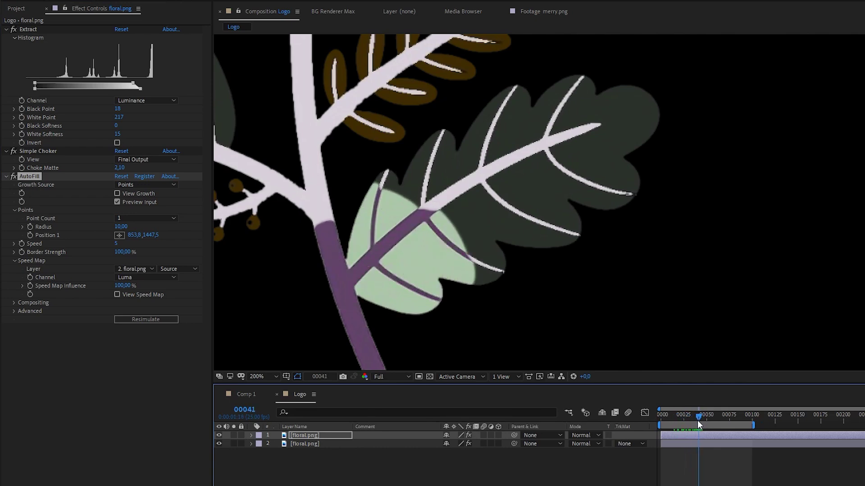
# Set the Speed Map layer source to Effects & Masks and inspect the growth along the stems and leaf veins.
pyautogui.click(182, 272)
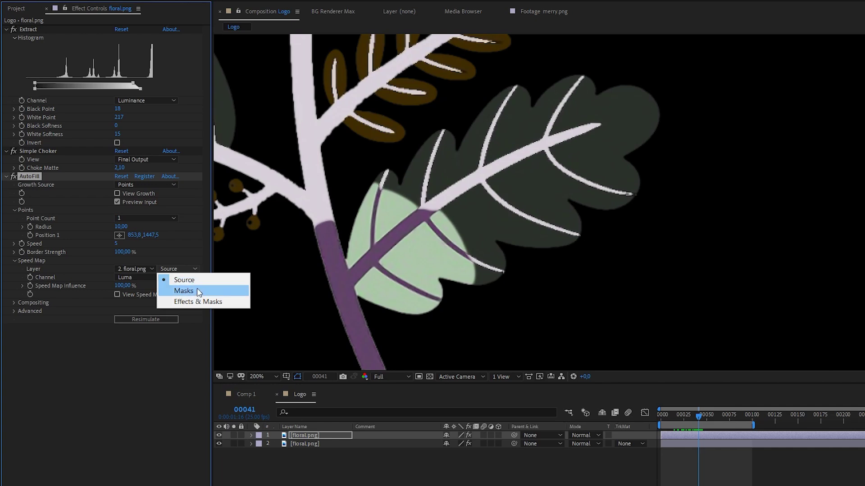
pyautogui.click(201, 301)
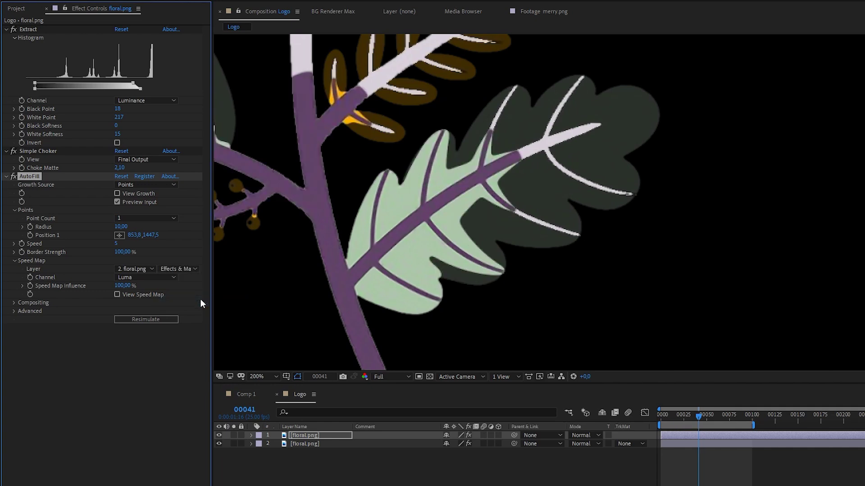
pyautogui.moveTo(508, 180); pyautogui.dragTo(537, 278)
pyautogui.scroll(-1, 570, 291)
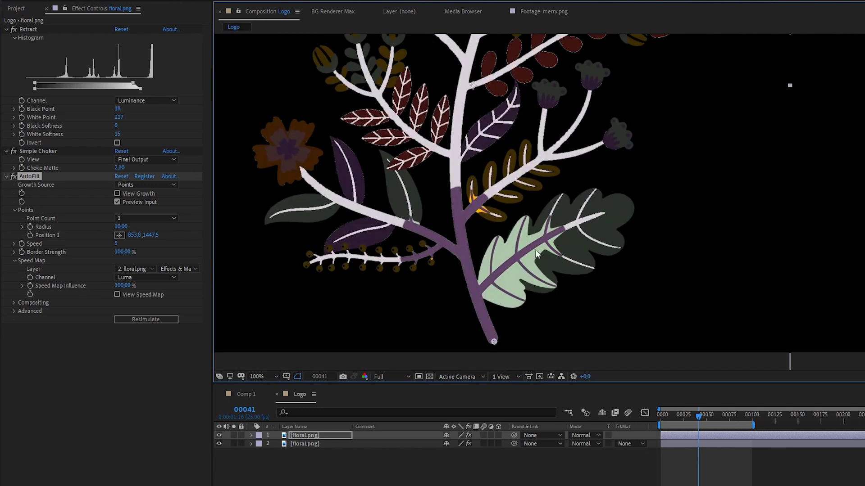
pyautogui.moveTo(526, 236); pyautogui.dragTo(430, 342)
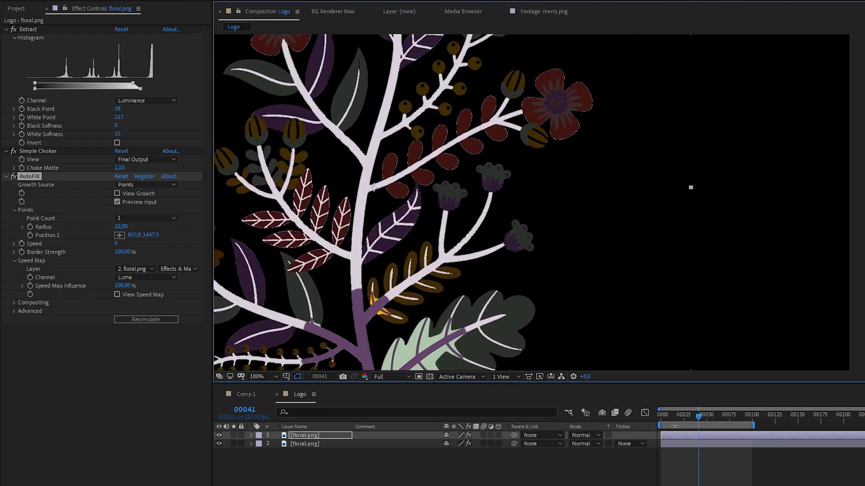
pyautogui.scroll(2, 465, 308)
pyautogui.moveTo(466, 307); pyautogui.dragTo(558, 214)
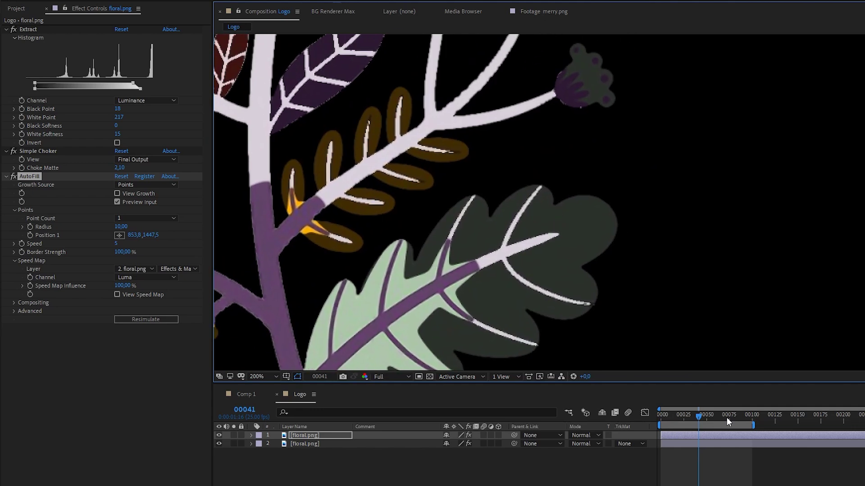
# Preview the speed-mapped floral growth from frame 0, following how the large green leaf and its veins fill.
pyautogui.click(660, 416)
pyautogui.press('space')
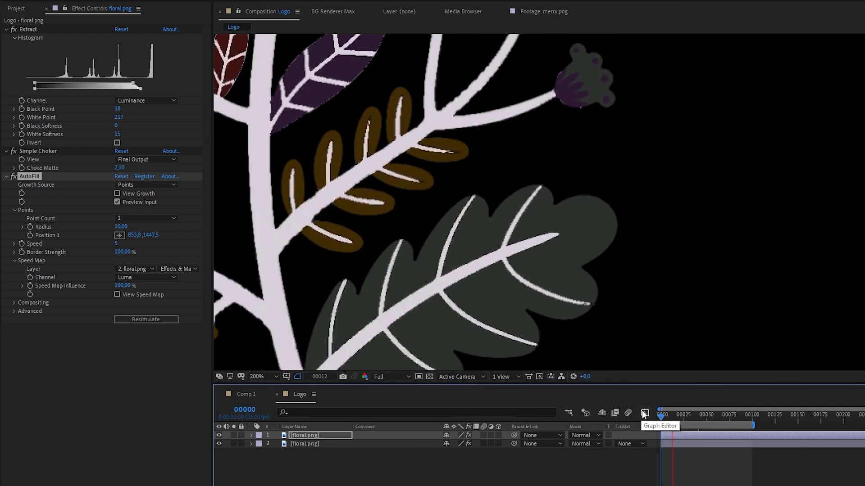
pyautogui.moveTo(477, 237); pyautogui.dragTo(483, 174)
pyautogui.press('space')
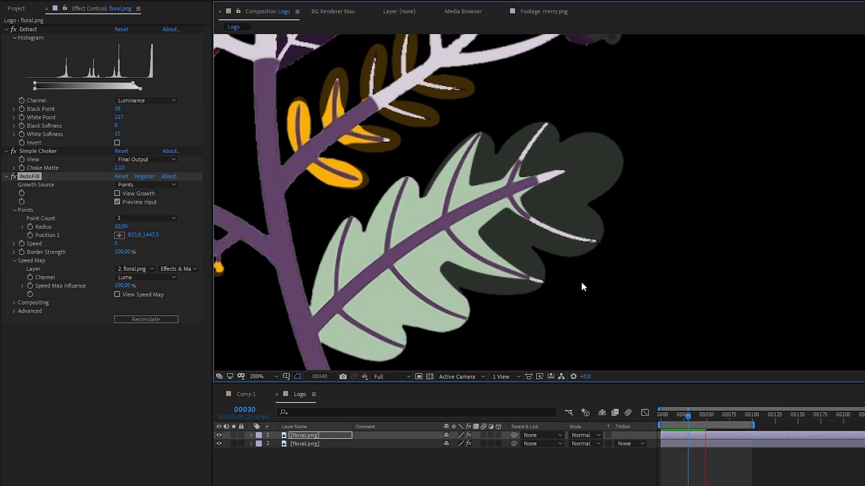
# Hide the black-and-white floral copy, turn off AutoFill's Preview Input, and preview the growth from frame 0.
pyautogui.click(219, 443)
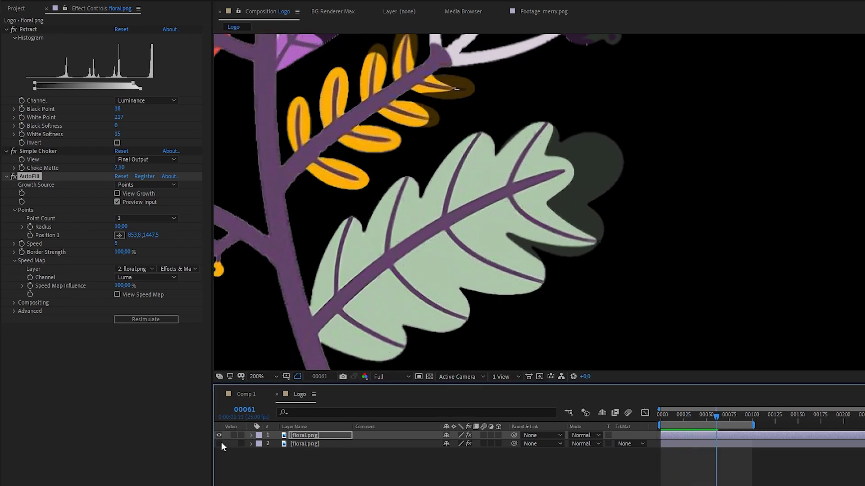
pyautogui.click(117, 202)
pyautogui.press('Home')
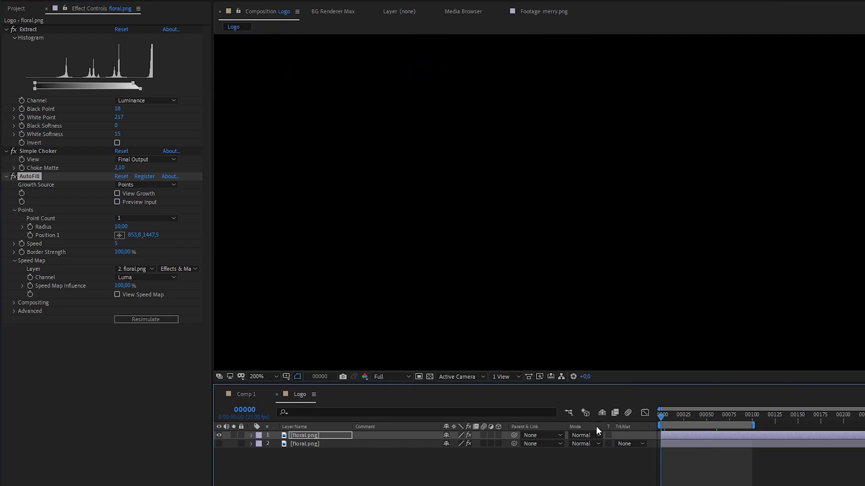
pyautogui.press('space')
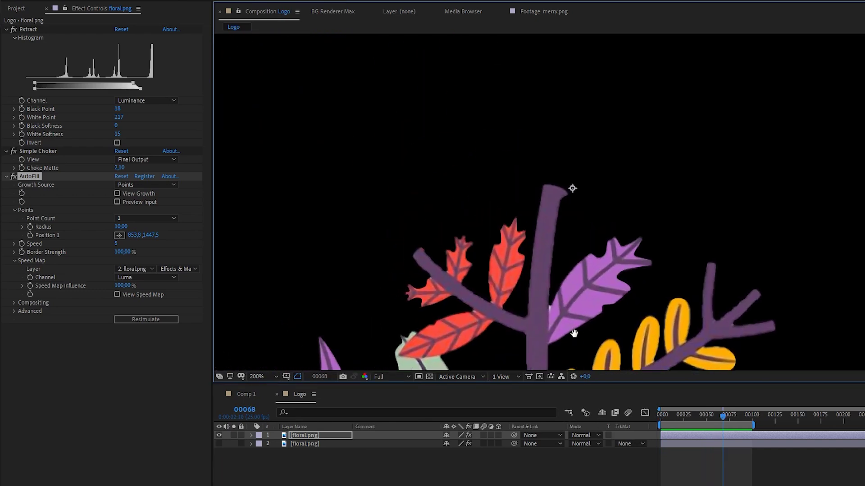
pyautogui.press('space')
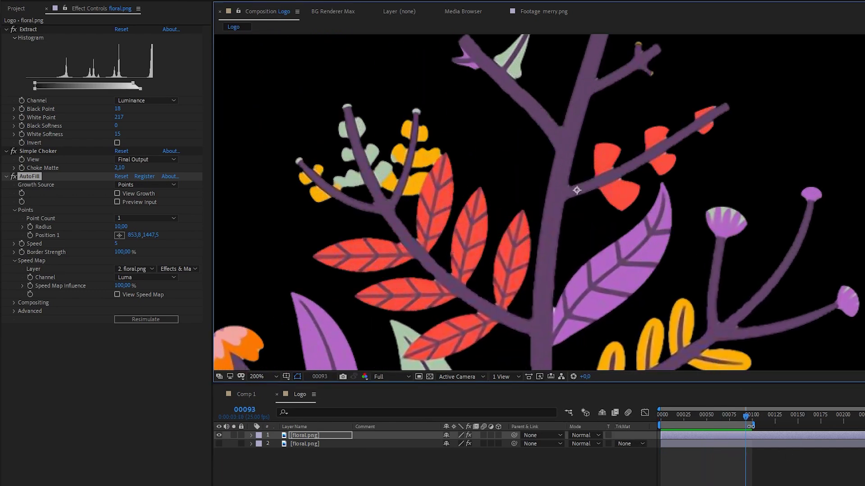
# Extend the end of the work area to about frame 140 and preview the upper branches' growth to frame 130.
pyautogui.moveTo(755, 424); pyautogui.dragTo(728, 414)
pyautogui.press('space')
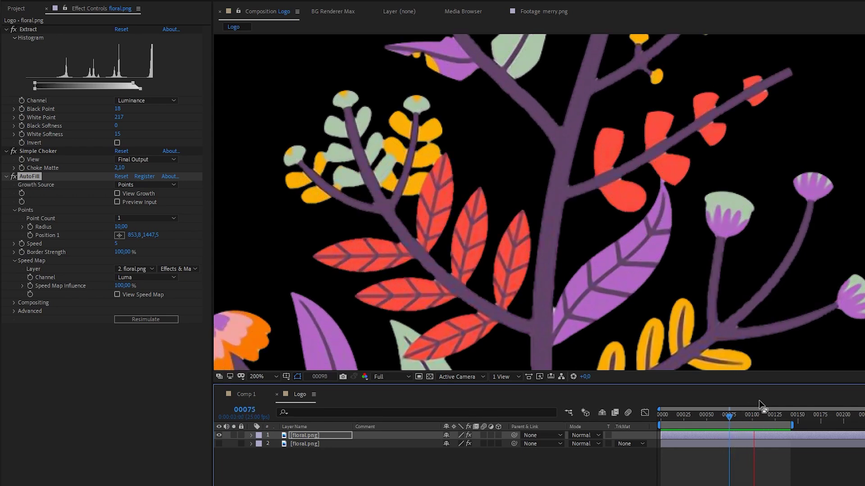
pyautogui.click(699, 418)
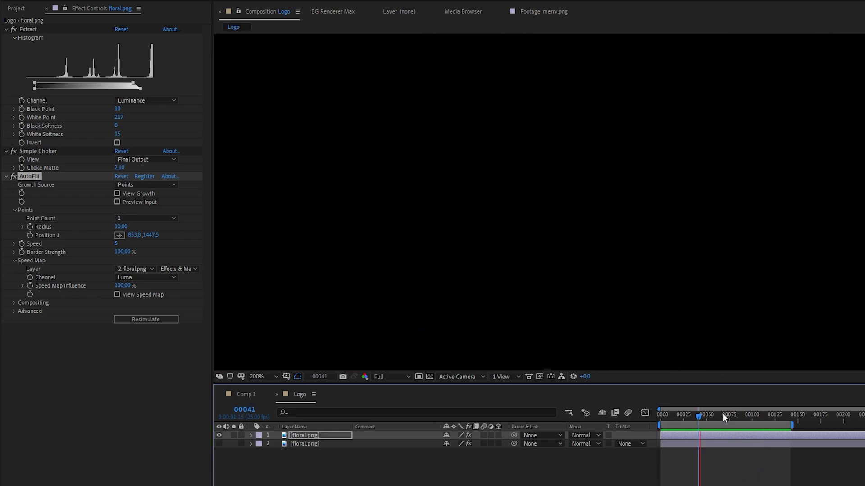
pyautogui.press('space')
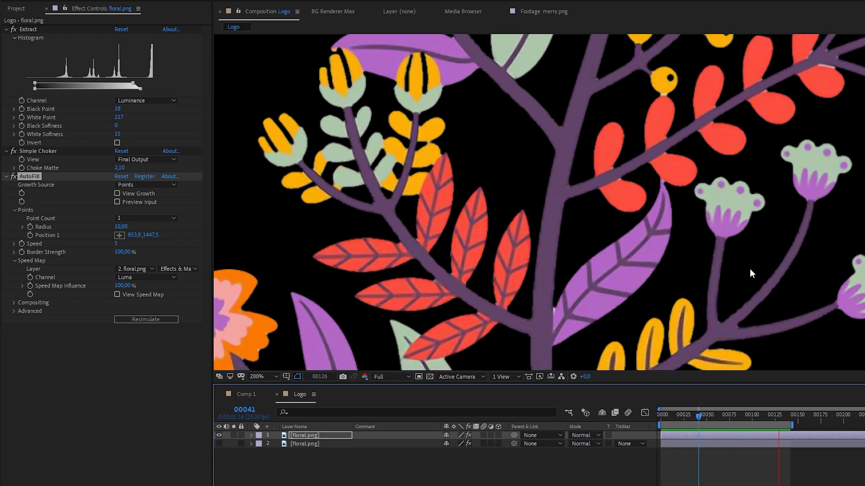
pyautogui.press('space')
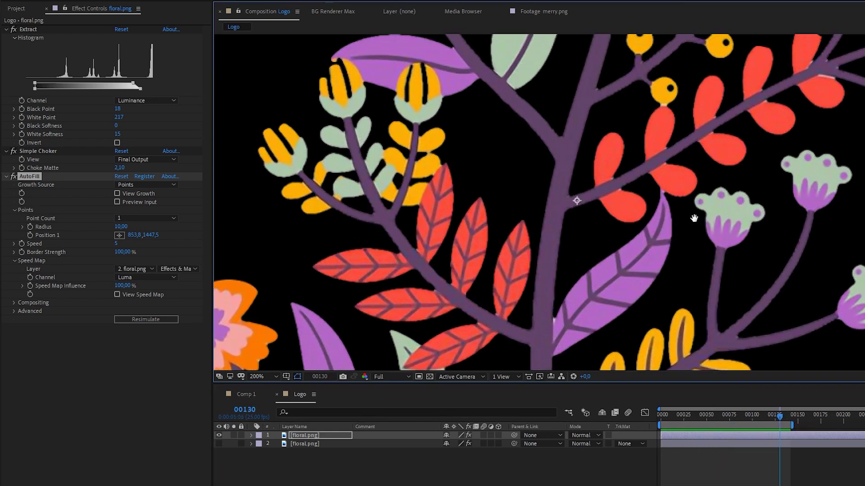
pyautogui.moveTo(694, 218)
pyautogui.mouseDown()
pyautogui.moveTo(679, 270)
pyautogui.moveTo(698, 205)
pyautogui.mouseUp()
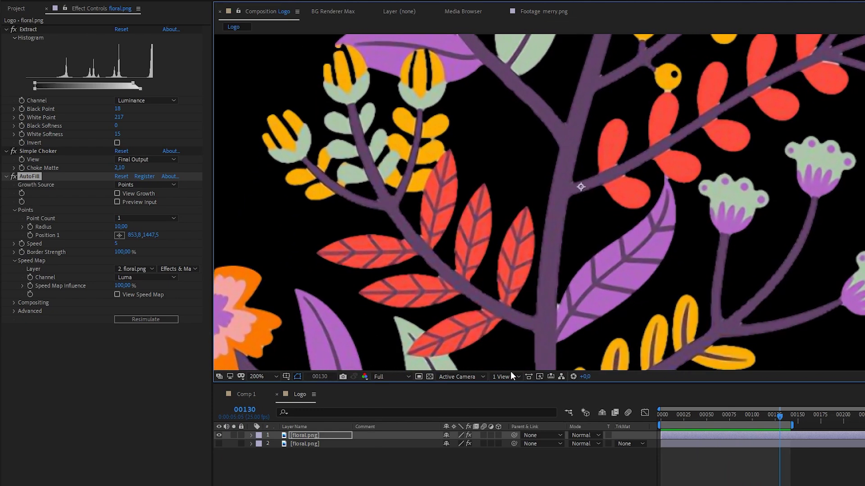
# Delete both floral layers from the Logo composition and add merry.png in their place.
pyautogui.moveTo(288, 462); pyautogui.dragTo(325, 396)
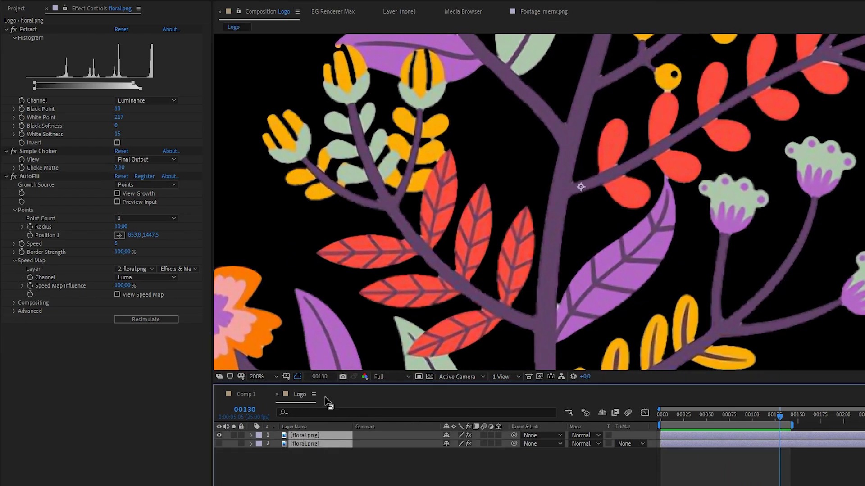
pyautogui.press('Delete')
pyautogui.click(17, 8)
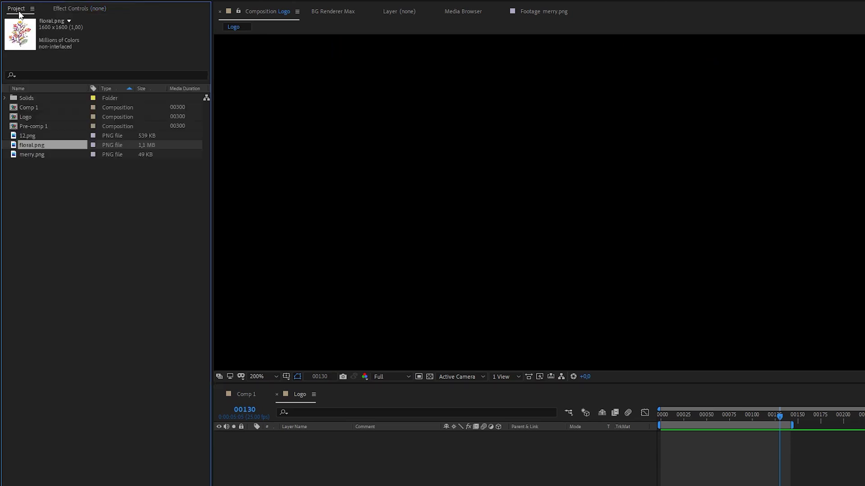
pyautogui.click(37, 138)
pyautogui.moveTo(35, 154); pyautogui.dragTo(390, 444)
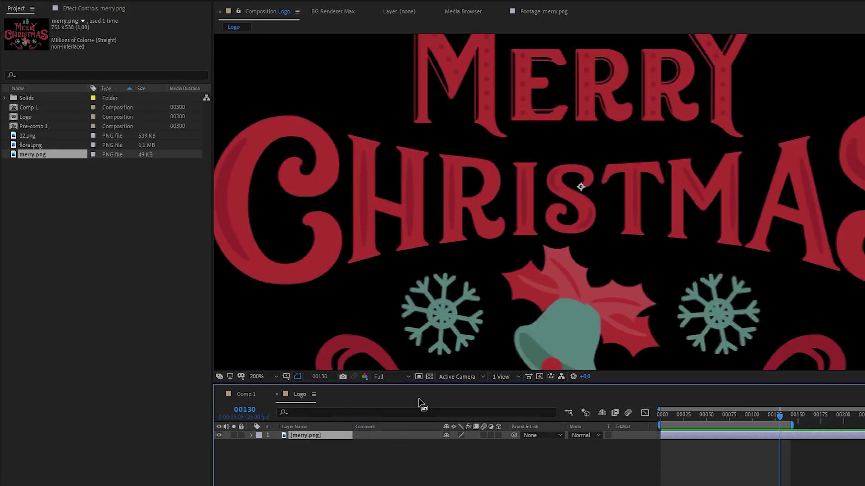
# Apply the AutoFill effect to the merry.png layer.
pyautogui.press(',')
pyautogui.hotkey('ctrl', 'space')
pyautogui.write('a')
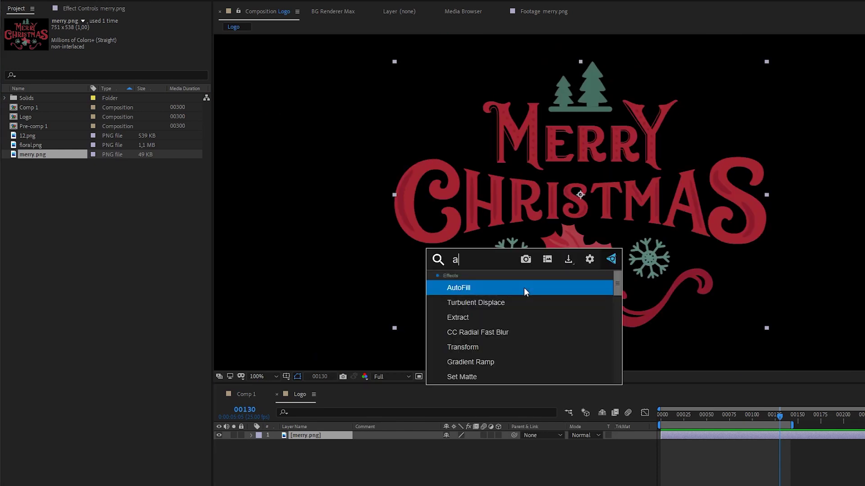
pyautogui.press('Return')
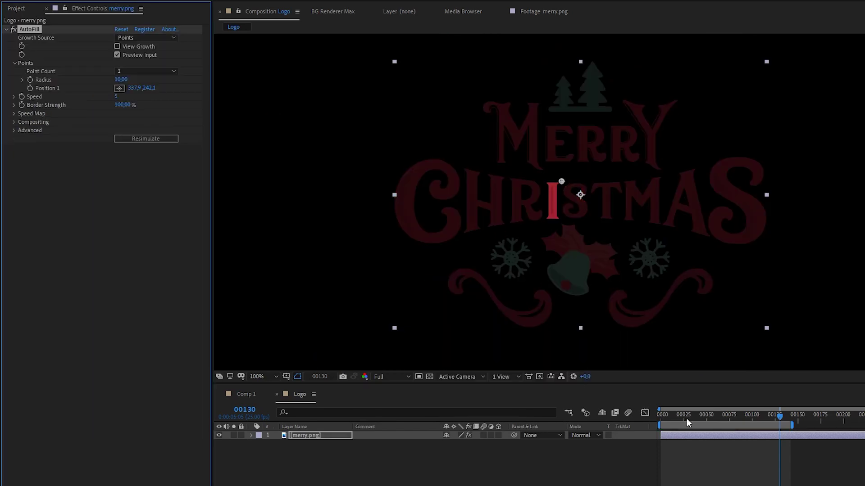
# Move AutoFill's growth point to the top of the first S in CHRISTMAS (364.9, 239.1) and set Border Strength to 47%.
pyautogui.moveTo(668, 415); pyautogui.dragTo(651, 420)
pyautogui.press('space')
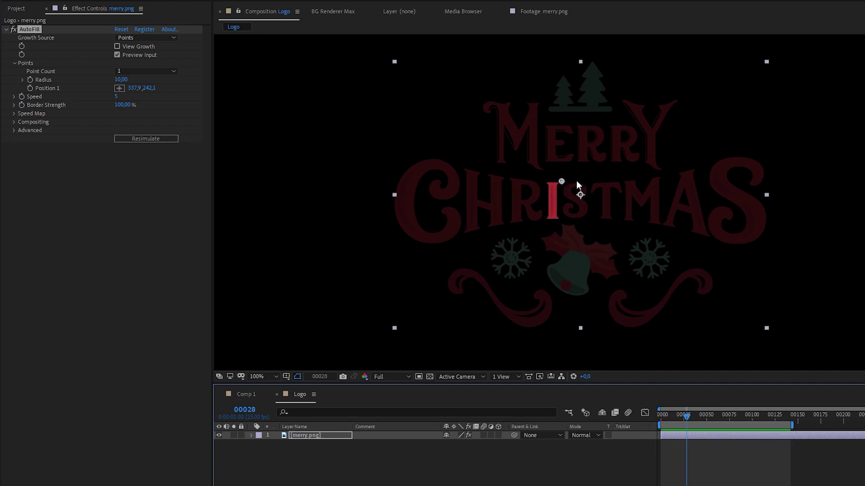
pyautogui.moveTo(558, 180); pyautogui.dragTo(572, 180)
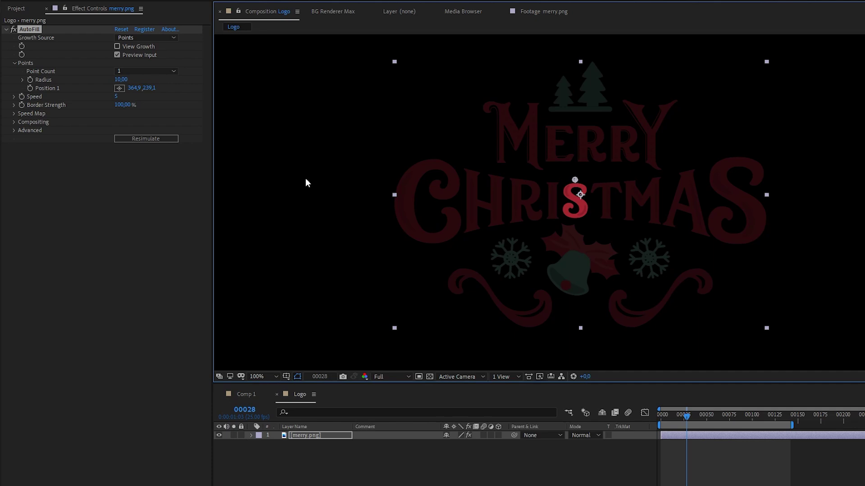
pyautogui.moveTo(121, 104); pyautogui.dragTo(83, 98)
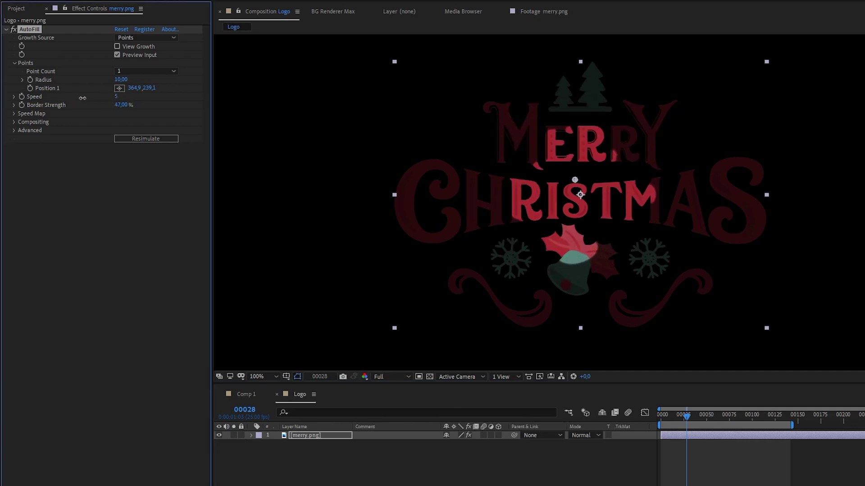
# Preview the Merry Christmas artwork's growth from frame 0 and inspect the partial fill at frame 17.
pyautogui.click(663, 414)
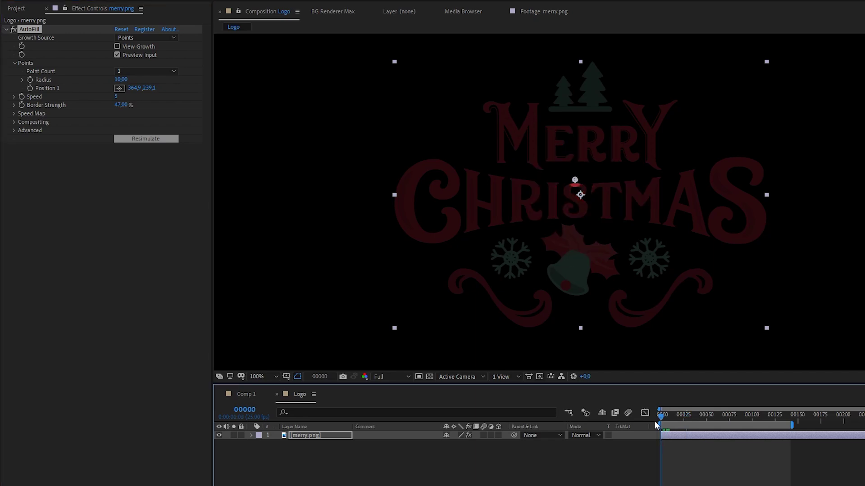
pyautogui.click(543, 479)
pyautogui.press('space')
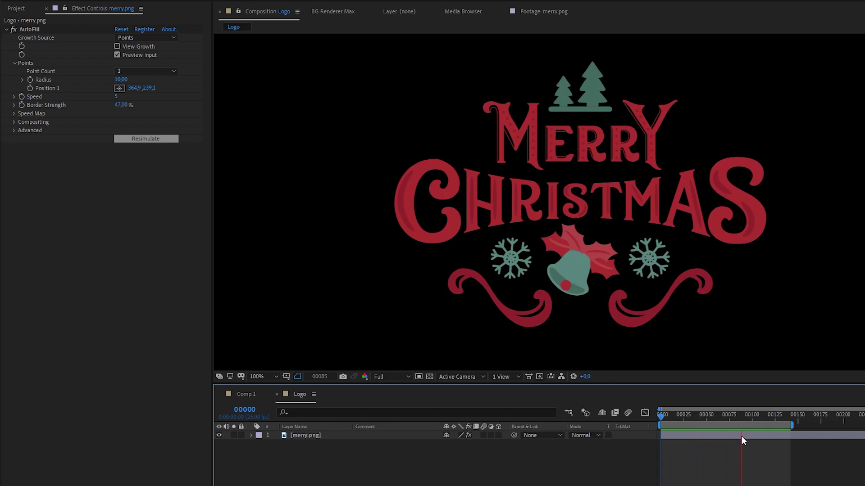
pyautogui.click(670, 416)
pyautogui.moveTo(670, 417); pyautogui.dragTo(677, 418)
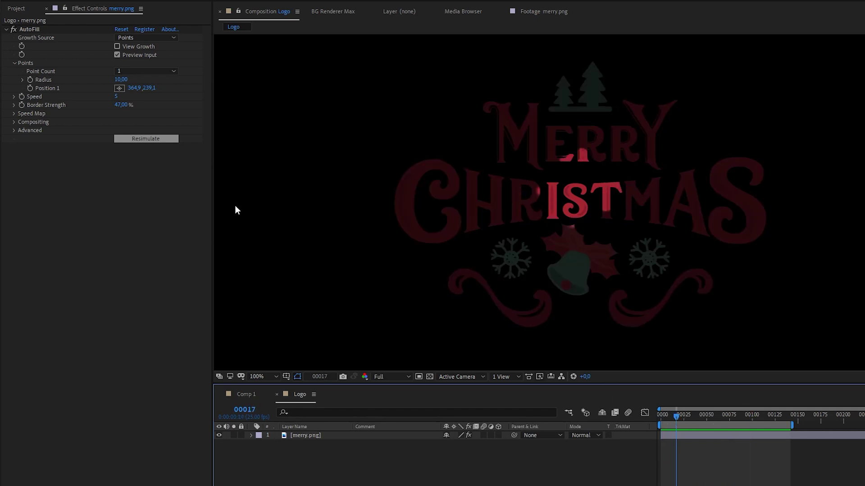
pyautogui.click(117, 56)
pyautogui.click(117, 55)
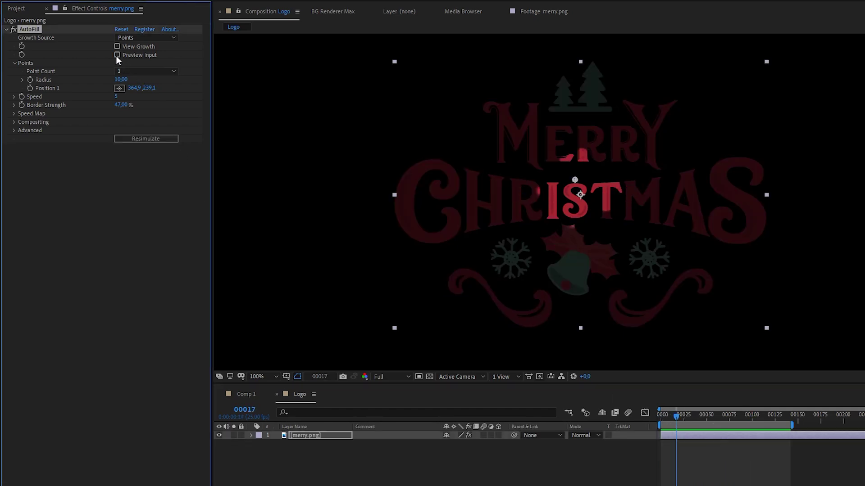
pyautogui.click(117, 55)
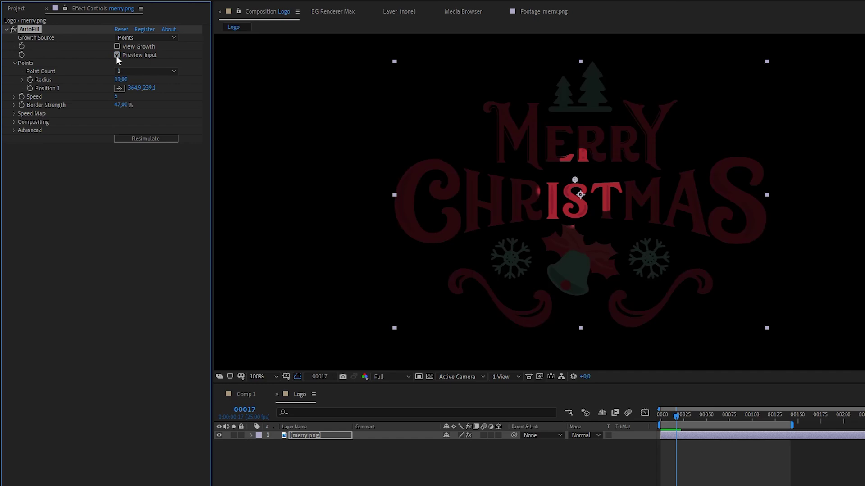
# Duplicate the merry.png layer and remove AutoFill from the upper copy.
pyautogui.click(335, 440)
pyautogui.hotkey('ctrl', 'd')
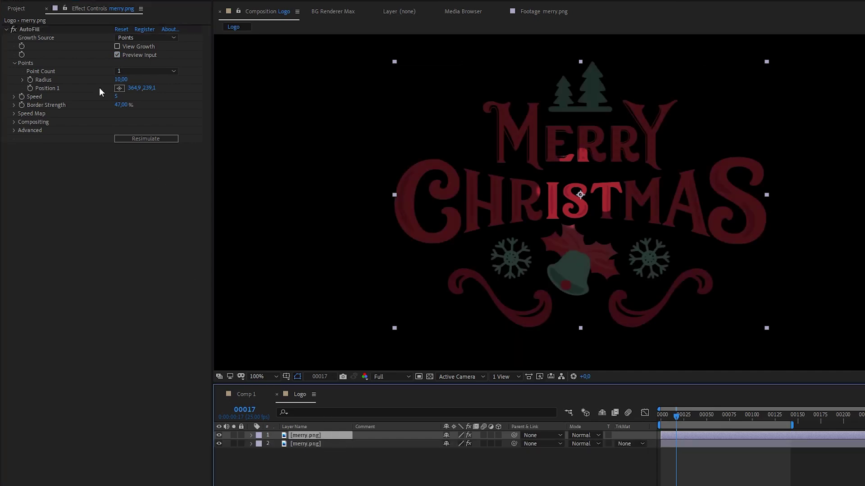
pyautogui.click(28, 31)
pyautogui.press('Delete')
# Apply Gaussian Blur to the upper merry.png copy with Blurriness 16.6 and hide the AutoFill layer beneath it.
pyautogui.hotkey('ctrl', 'space')
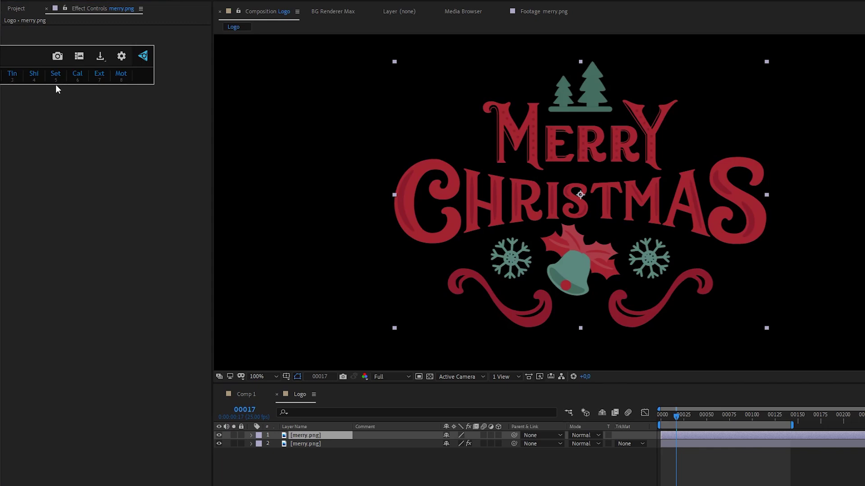
pyautogui.write('ga')
pyautogui.click(52, 99)
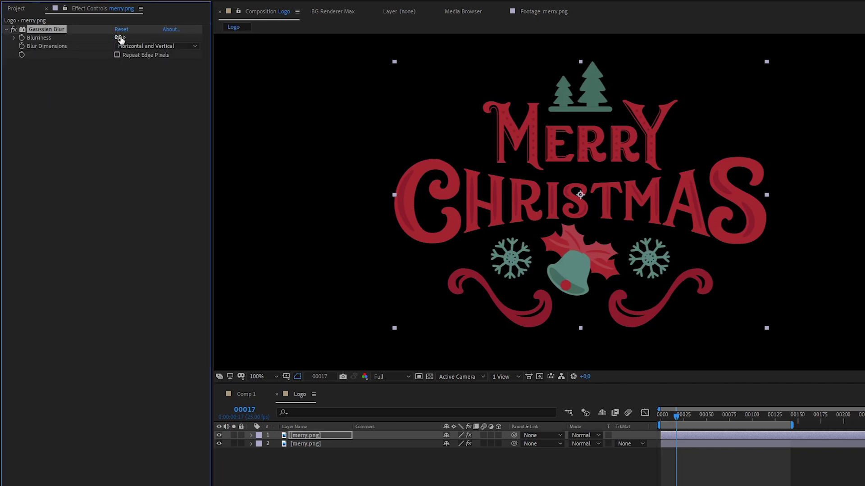
pyautogui.moveTo(118, 37); pyautogui.dragTo(208, 54)
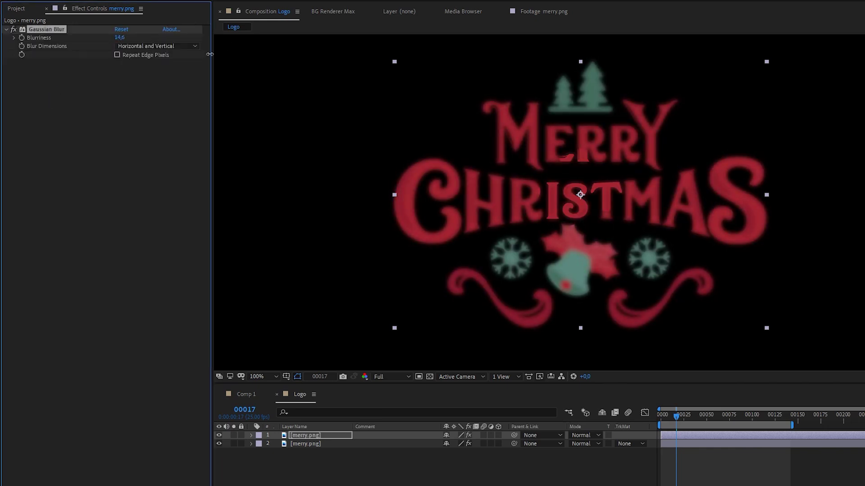
pyautogui.click(218, 444)
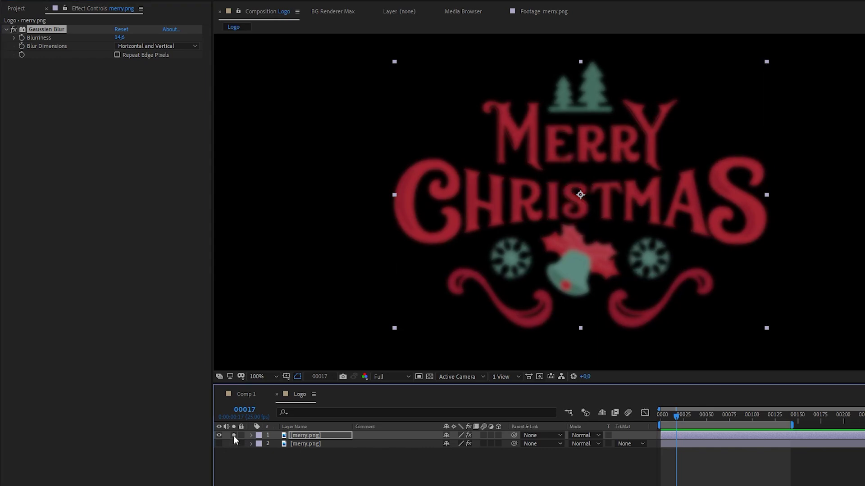
pyautogui.moveTo(120, 37); pyautogui.dragTo(127, 37)
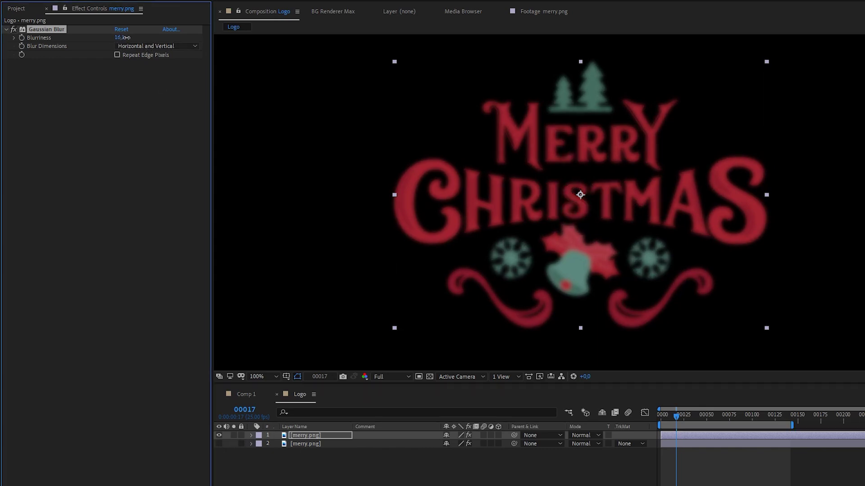
# Show the composition's Alpha channel and inspect the blurred copy's soft edges up close.
pyautogui.click(363, 376)
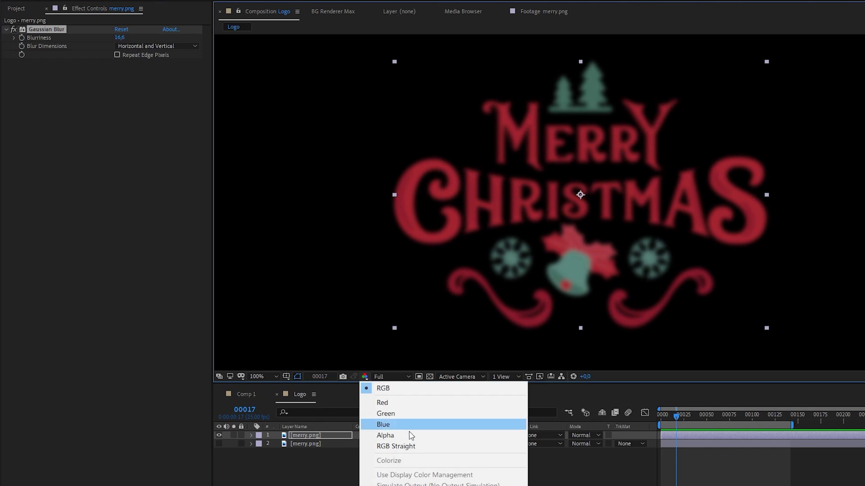
pyautogui.click(409, 435)
pyautogui.click(400, 482)
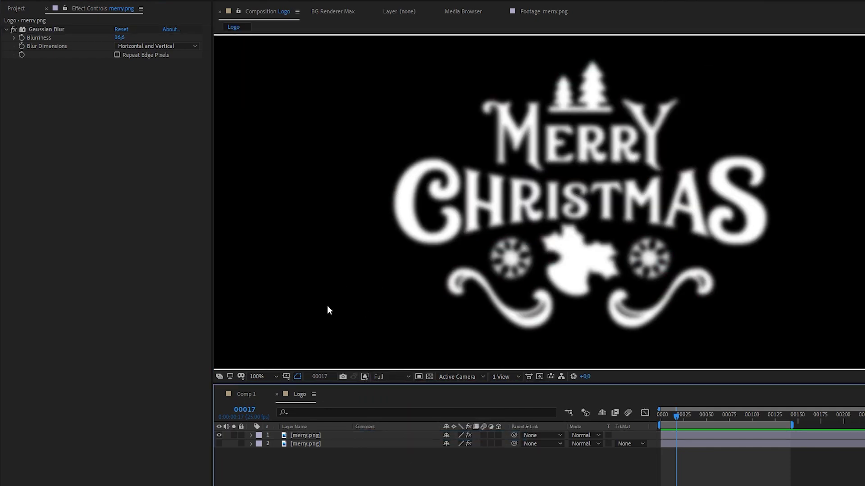
pyautogui.press('.')
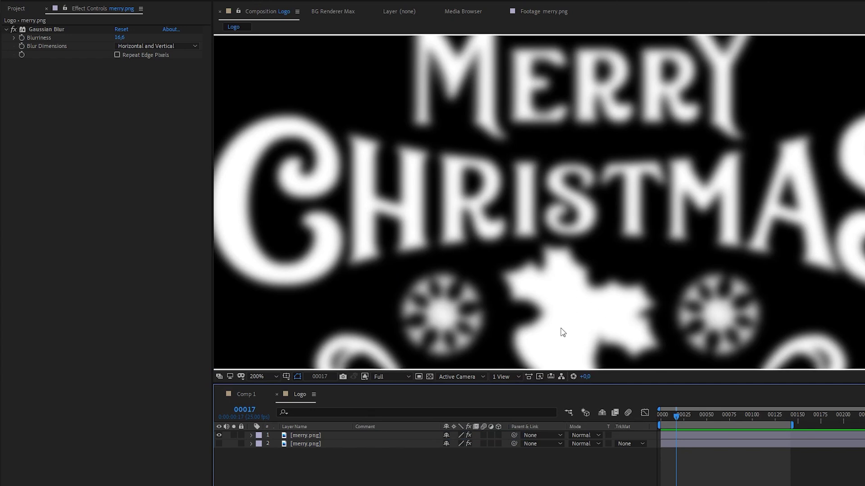
# Hide the blurred copy, show and select the AutoFill layer, and return the channel display to RGB.
pyautogui.click(219, 435)
pyautogui.click(219, 443)
pyautogui.click(312, 445)
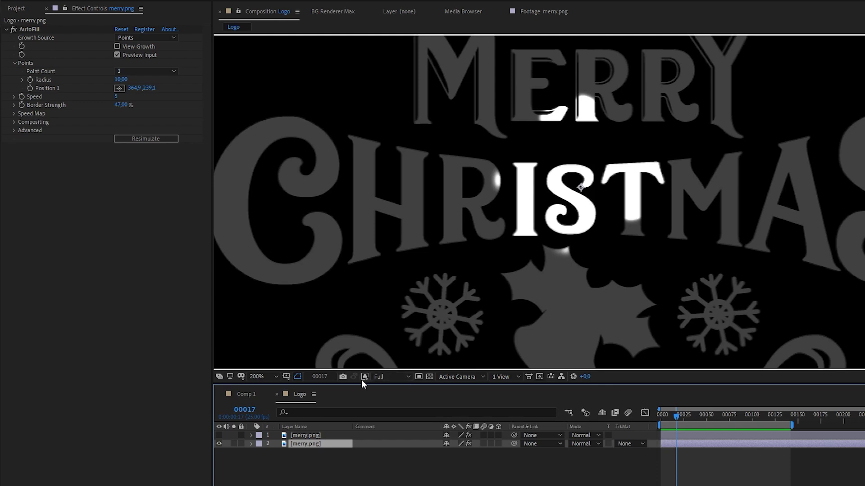
pyautogui.click(364, 378)
pyautogui.click(378, 386)
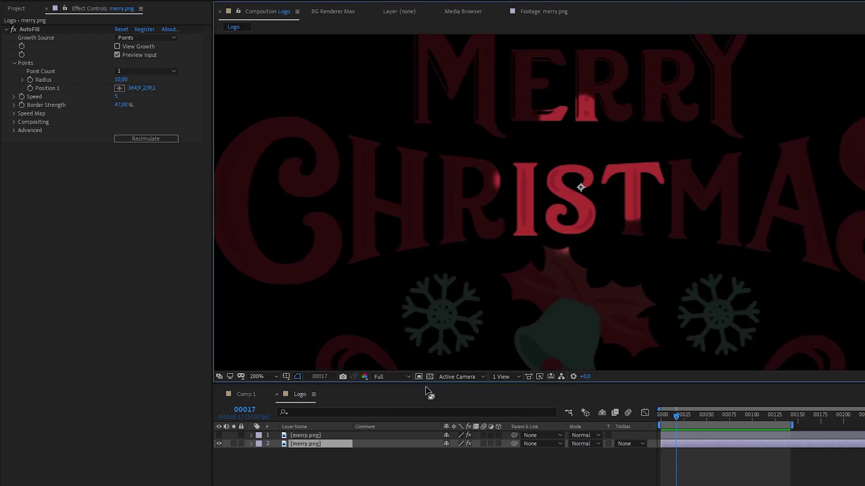
# Assign the blurred merry.png copy as AutoFill's Speed Map layer.
pyautogui.click(14, 113)
pyautogui.click(131, 122)
pyautogui.click(148, 142)
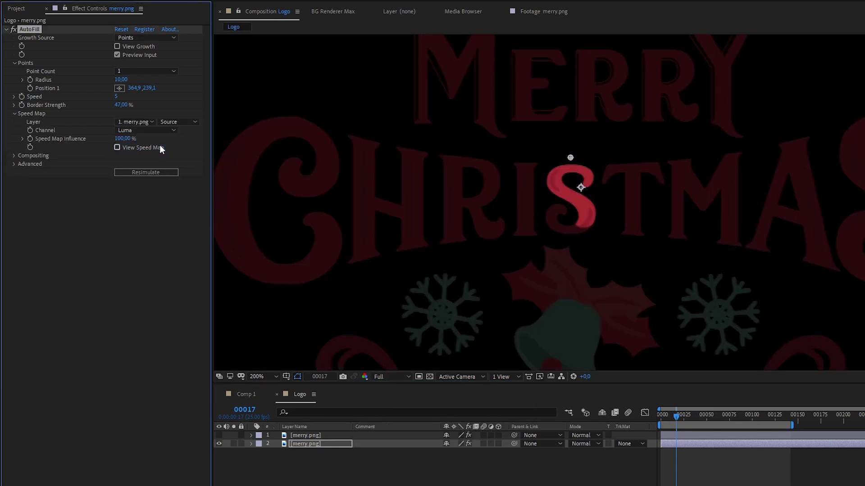
# Make AutoFill's Speed Map read the layer's Effects & Masks through the Alpha channel, and return to frame 0.
pyautogui.click(178, 124)
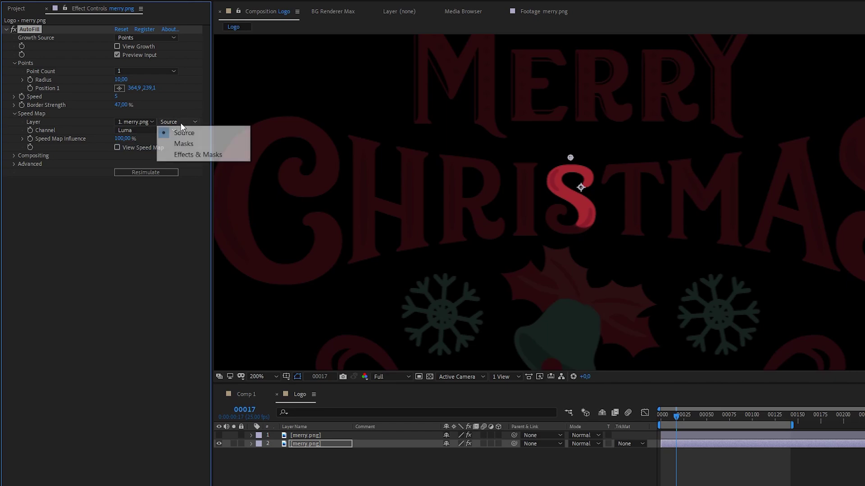
pyautogui.click(205, 155)
pyautogui.click(325, 435)
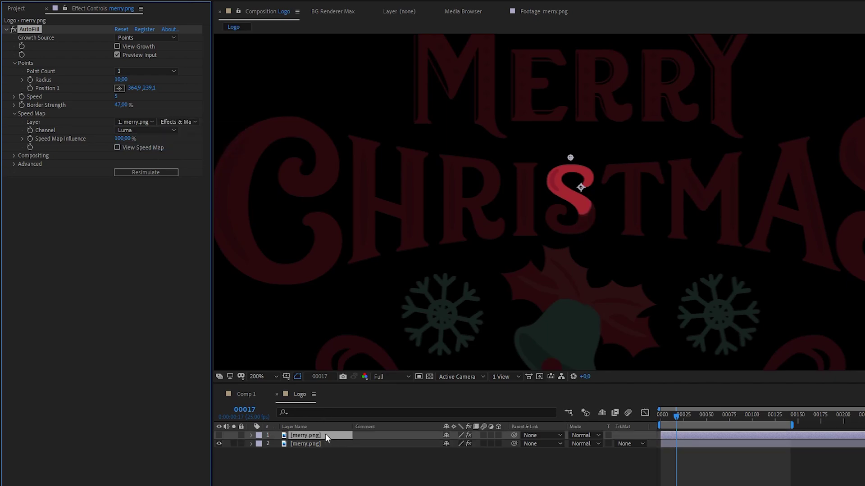
pyautogui.click(314, 444)
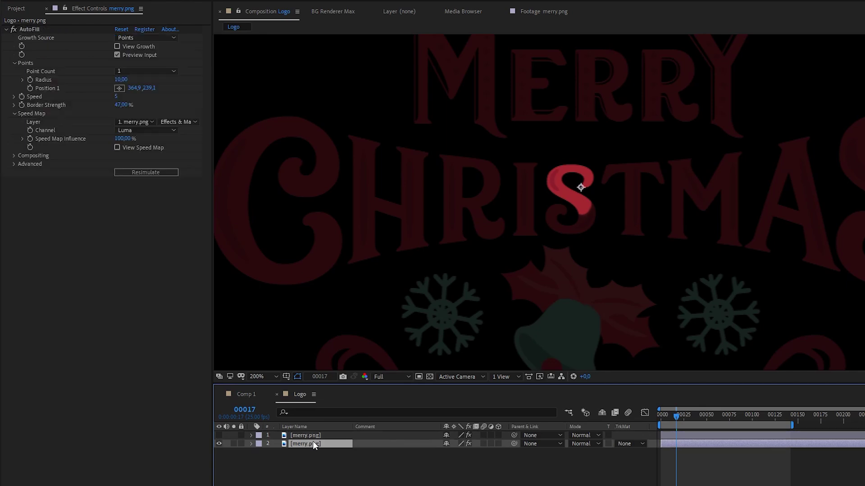
pyautogui.click(170, 130)
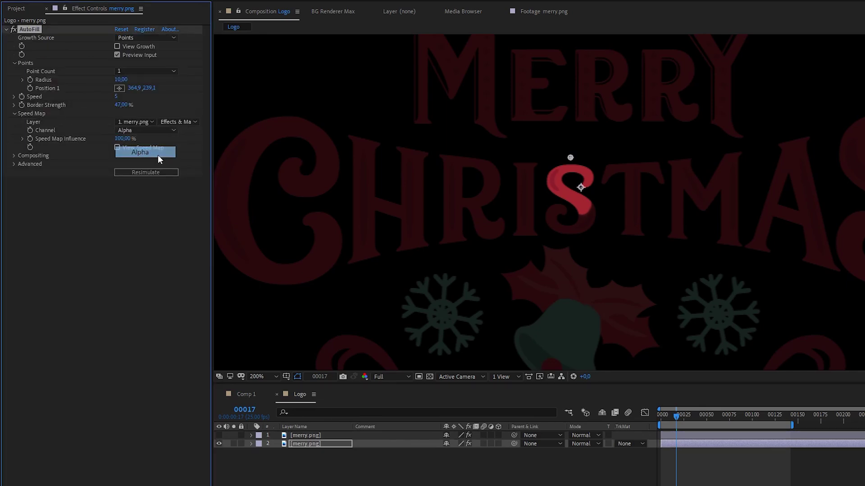
pyautogui.click(158, 154)
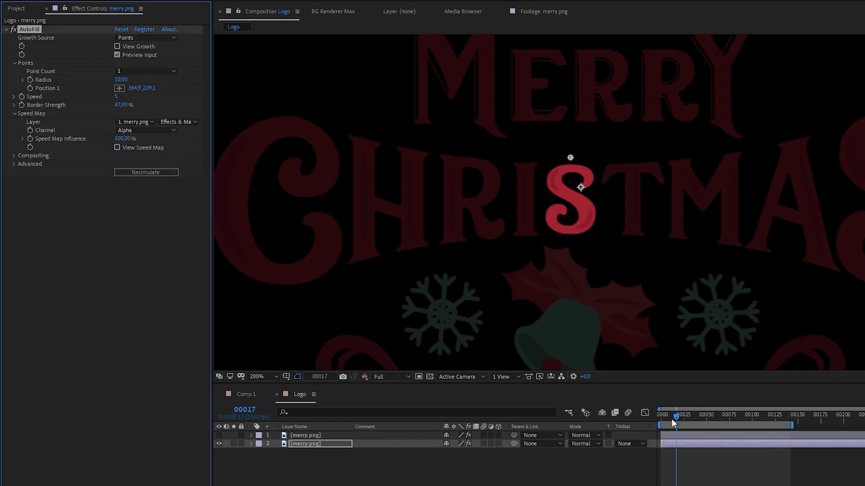
pyautogui.moveTo(673, 418); pyautogui.dragTo(655, 421)
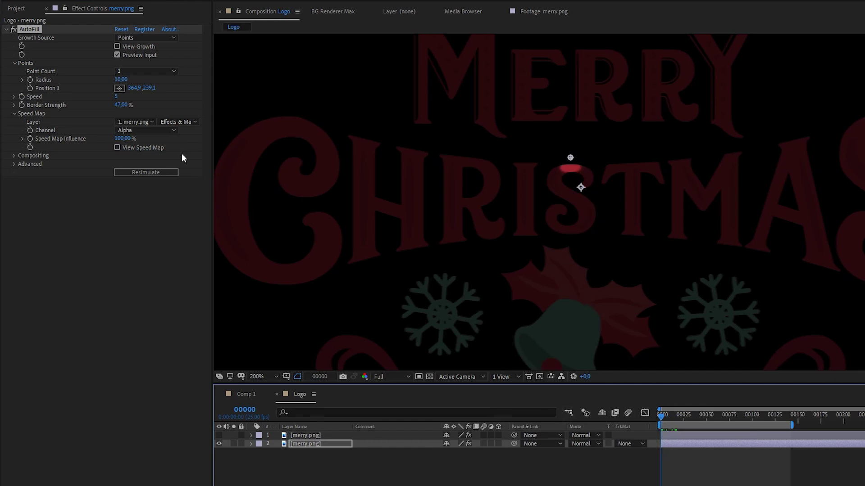
# Set the Speed Map layer to None and preview the growth without a speed map.
pyautogui.click(131, 125)
pyautogui.click(127, 131)
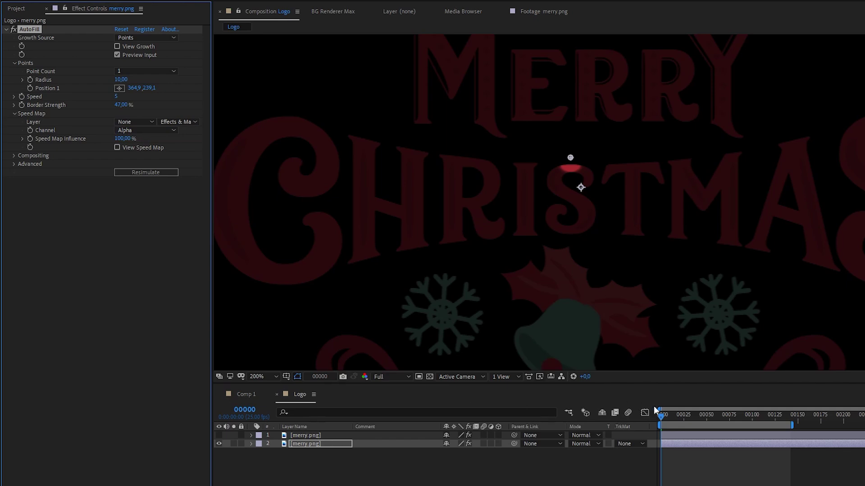
pyautogui.press('space')
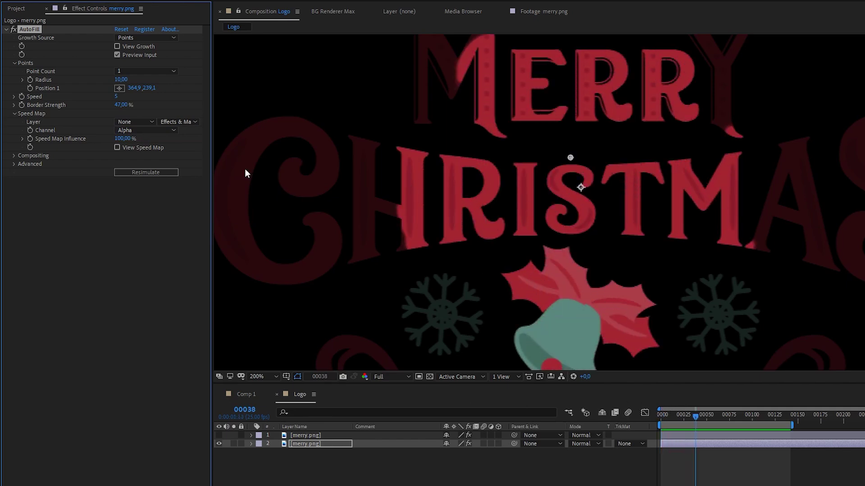
# Lower AutoFill's Border Strength to 0% and replay the growth over the whole artwork from frame 0.
pyautogui.moveTo(121, 108); pyautogui.dragTo(18, 106)
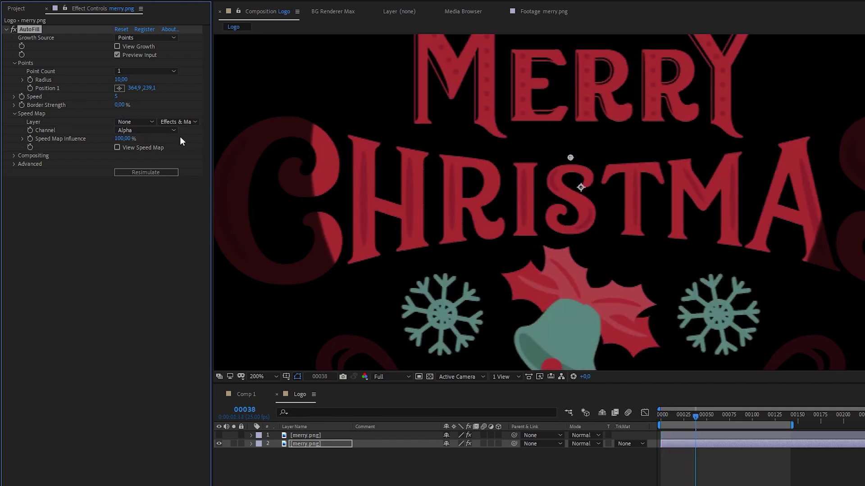
pyautogui.scroll(-1, 589, 201)
pyautogui.moveTo(605, 195); pyautogui.dragTo(565, 183)
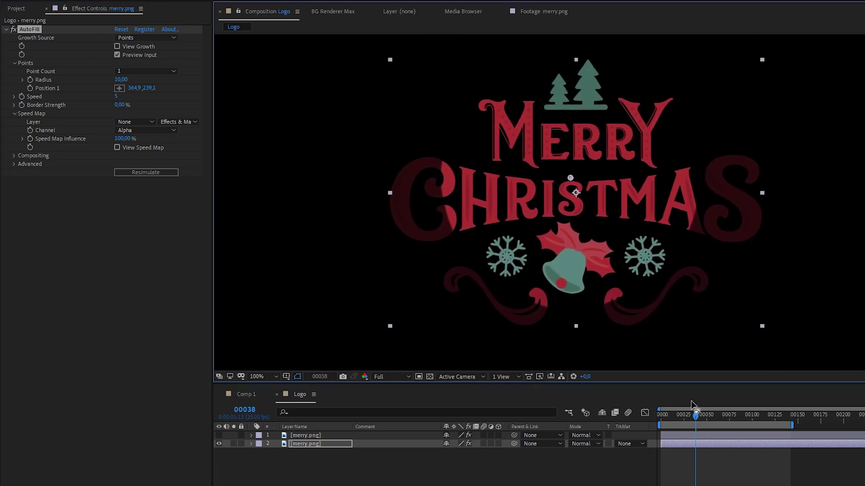
pyautogui.press('space')
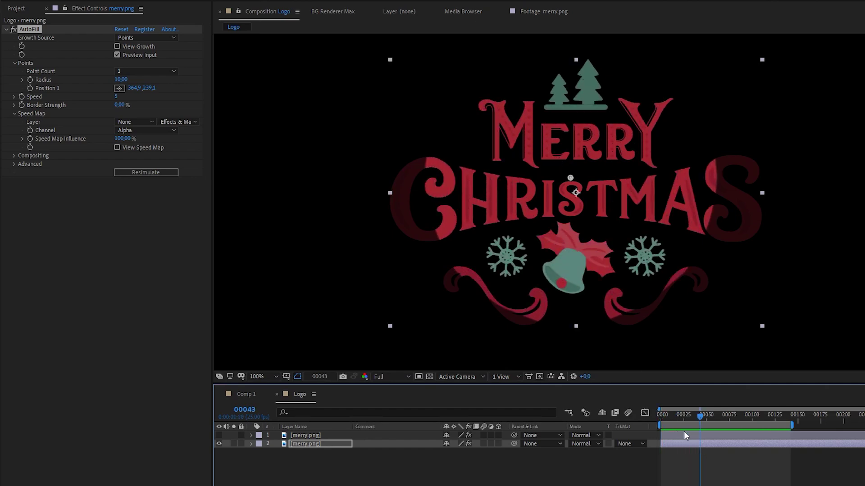
pyautogui.moveTo(675, 413); pyautogui.dragTo(655, 408)
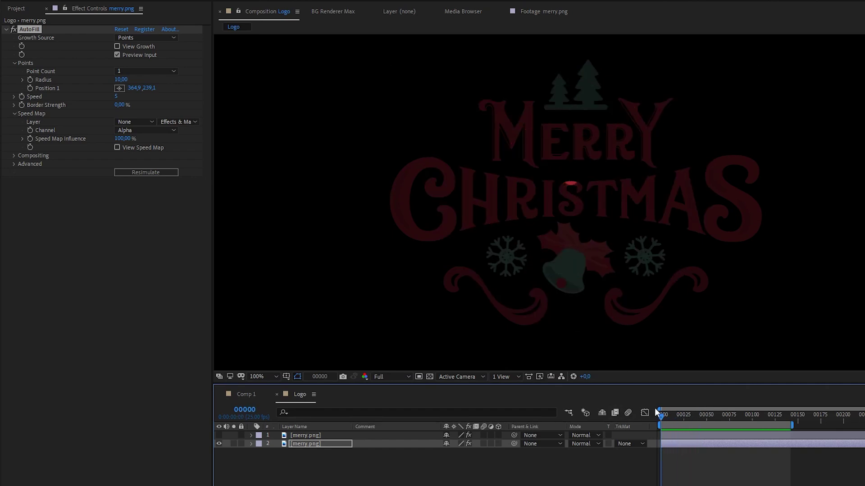
pyautogui.press('space')
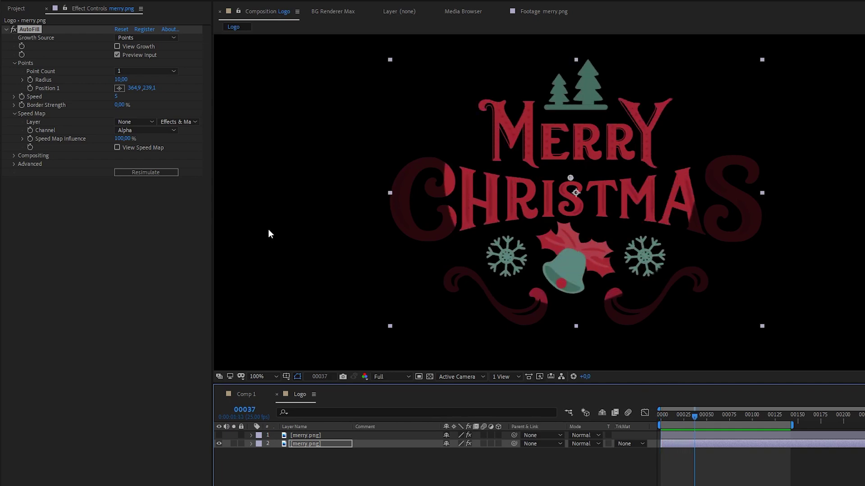
# Reassign layer 1, the blurred merry.png copy, as the Speed Map and scrub to frame 40 to check the growth.
pyautogui.click(134, 122)
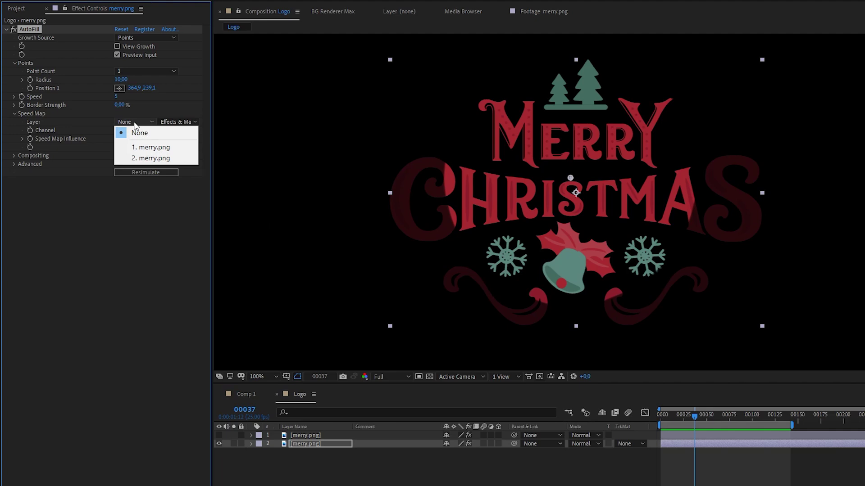
pyautogui.click(156, 148)
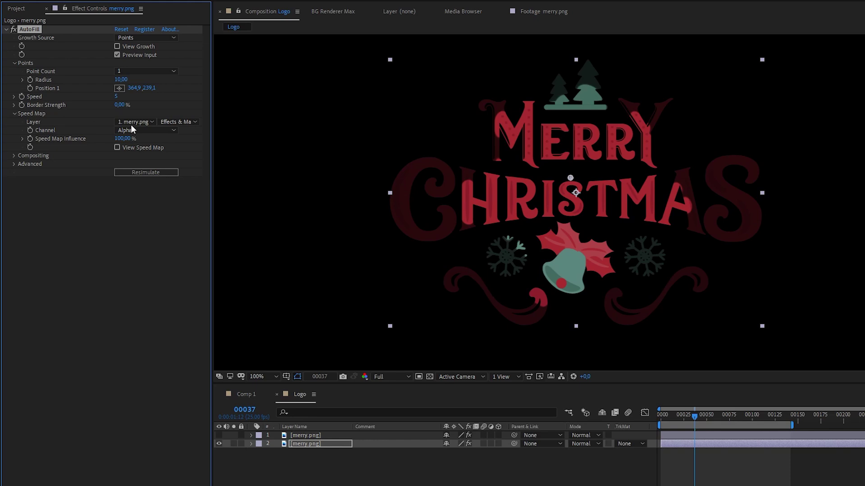
pyautogui.moveTo(679, 414); pyautogui.dragTo(697, 418)
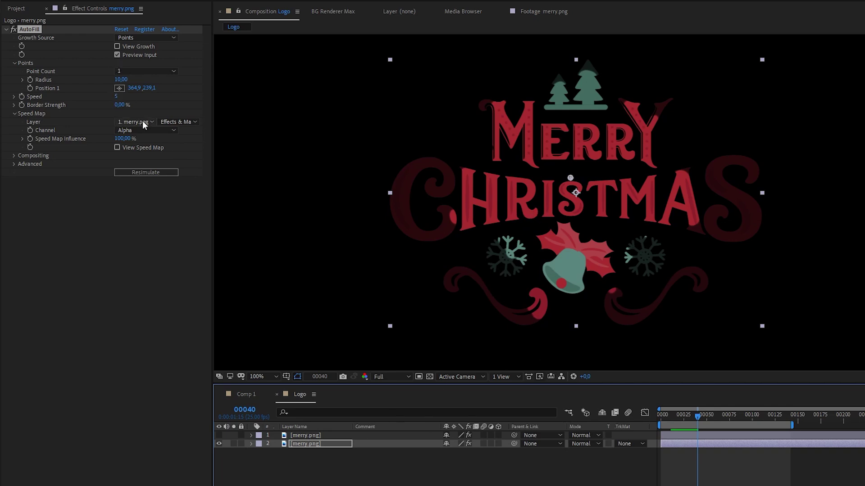
# Try a Speed Map Influence of 1012% and preview the growth from frame 0.
pyautogui.moveTo(122, 139); pyautogui.dragTo(533, 153)
pyautogui.moveTo(690, 418); pyautogui.dragTo(620, 422)
pyautogui.press('space')
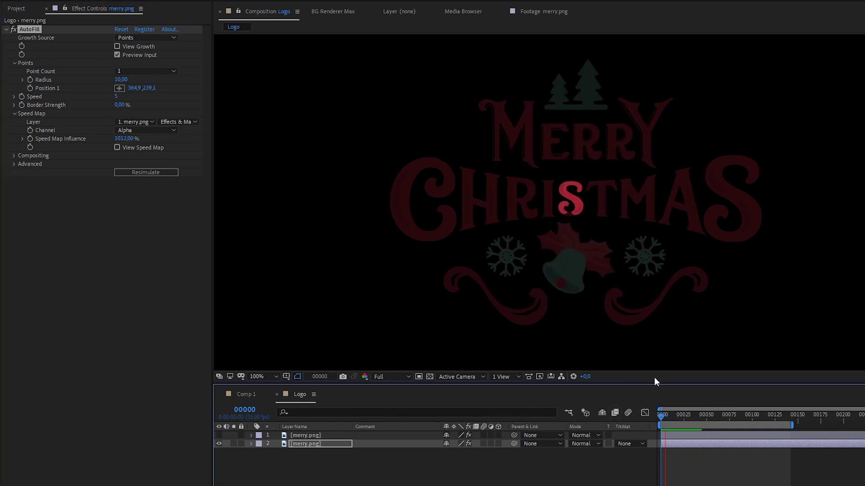
pyautogui.press('space')
pyautogui.scroll(1, 574, 221)
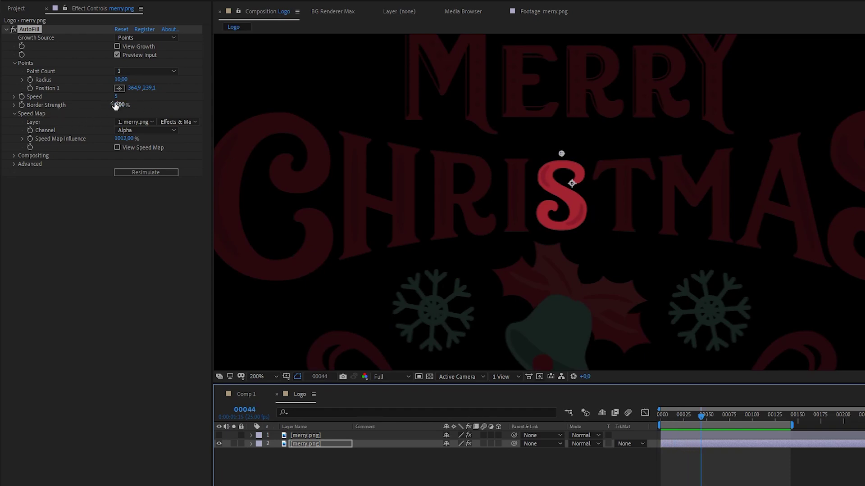
# Set the Speed Map Influence to 222%.
pyautogui.click(124, 139)
pyautogui.write('222')
pyautogui.click(118, 244)
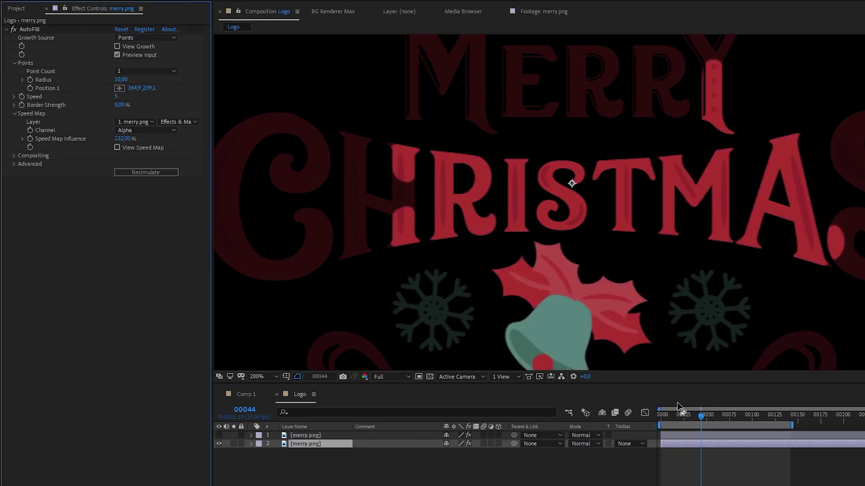
# Examine up close how the growth fills the letter edges and crosses the gaps, at the current frame and at frame 60.
pyautogui.scroll(2, 356, 168)
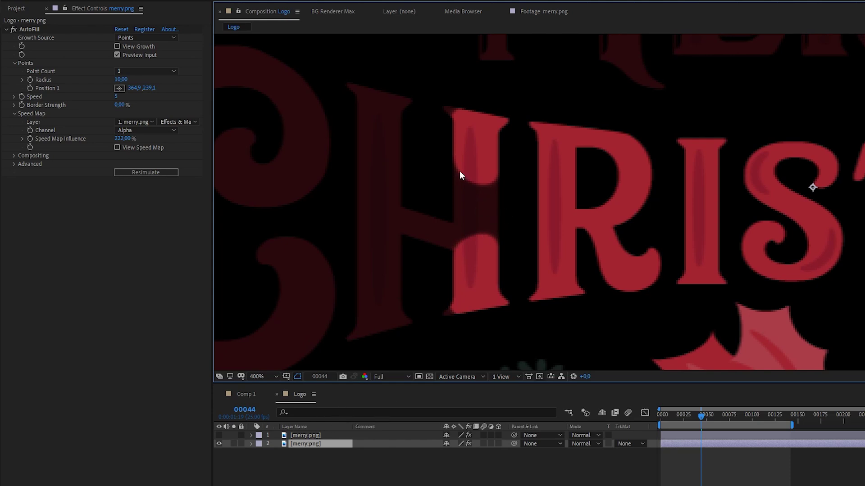
pyautogui.scroll(1, 463, 211)
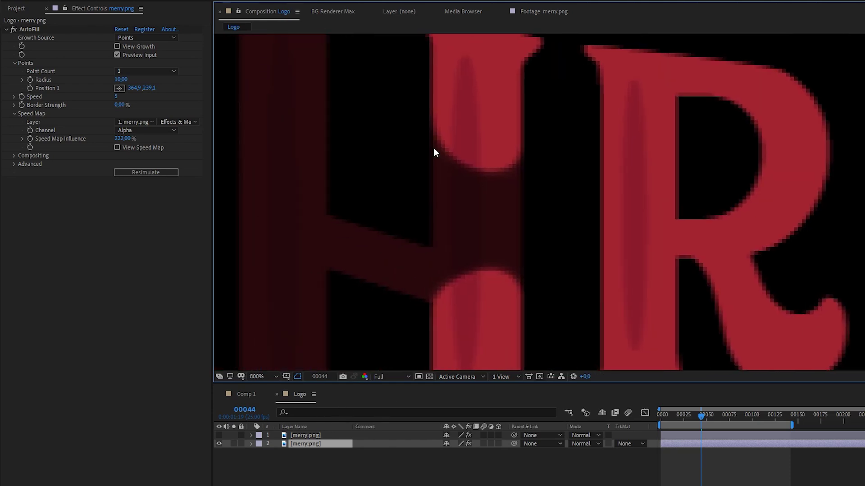
pyautogui.scroll(-6, 522, 226)
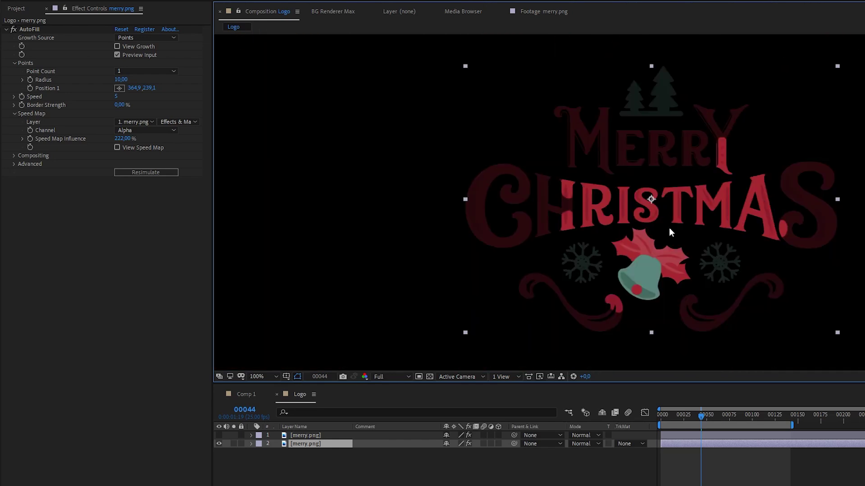
pyautogui.scroll(3, 546, 216)
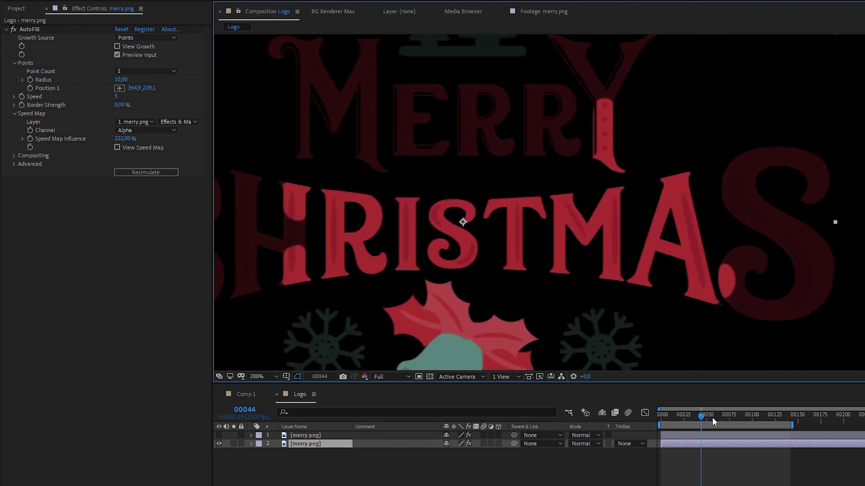
pyautogui.moveTo(712, 417); pyautogui.dragTo(716, 417)
pyautogui.scroll(1, 751, 250)
pyautogui.moveTo(754, 190); pyautogui.dragTo(649, 173)
pyautogui.scroll(-2, 704, 202)
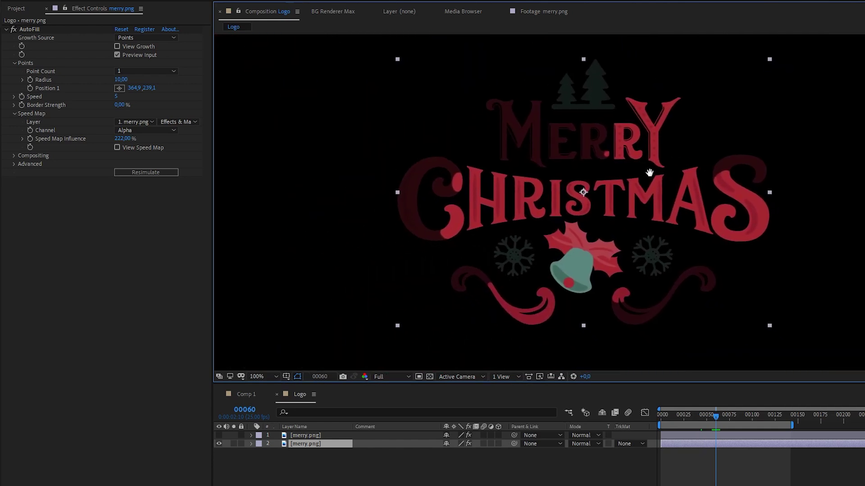
# Turn off Preview Input and play the growth animation from frame 0.
pyautogui.click(117, 54)
pyautogui.click(658, 415)
pyautogui.press('space')
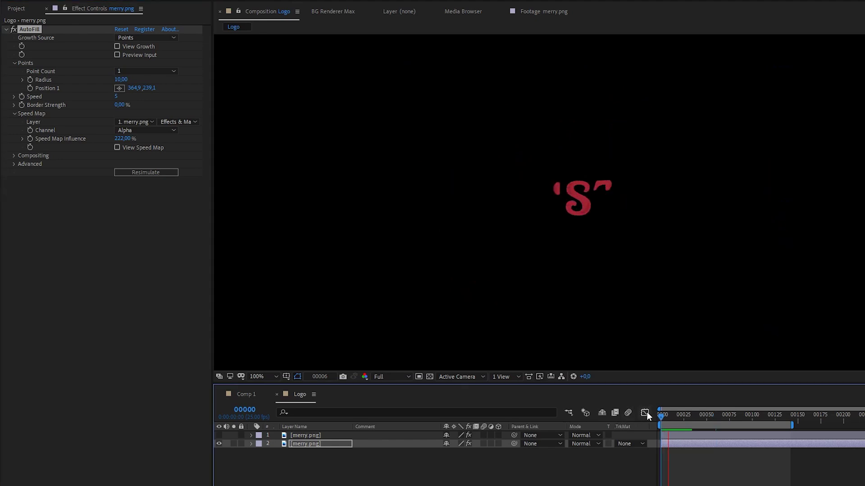
pyautogui.press('space')
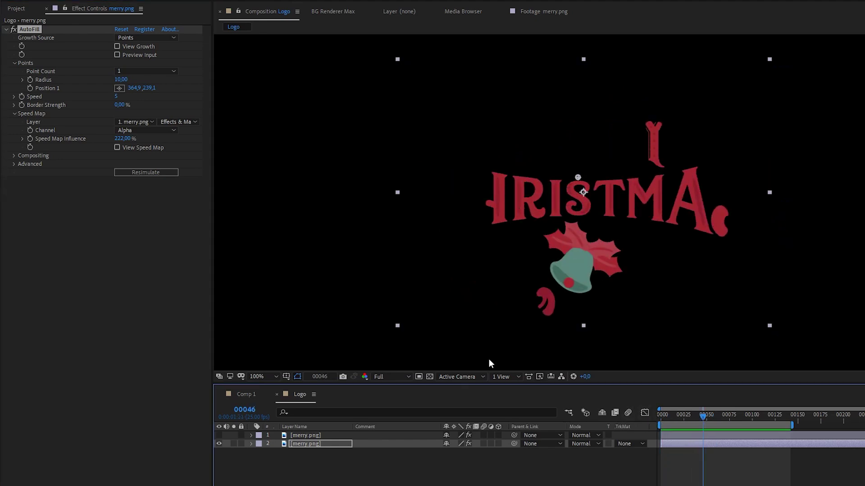
# Undo a trial change of the Speed Map Influence and replay the growth from frame 0.
pyautogui.moveTo(120, 139)
pyautogui.mouseDown()
pyautogui.moveTo(92, 138)
pyautogui.moveTo(111, 137)
pyautogui.mouseUp()
pyautogui.hotkey('ctrl', 'z')
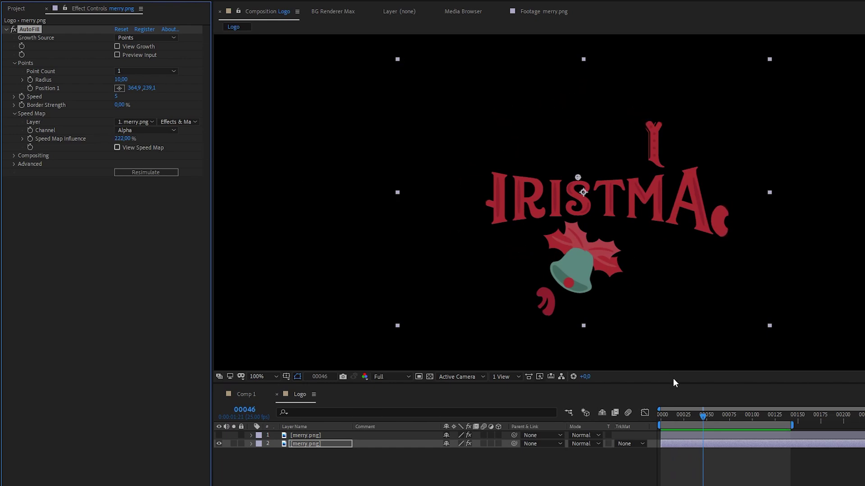
pyautogui.moveTo(683, 410); pyautogui.dragTo(655, 409)
pyautogui.press('space')
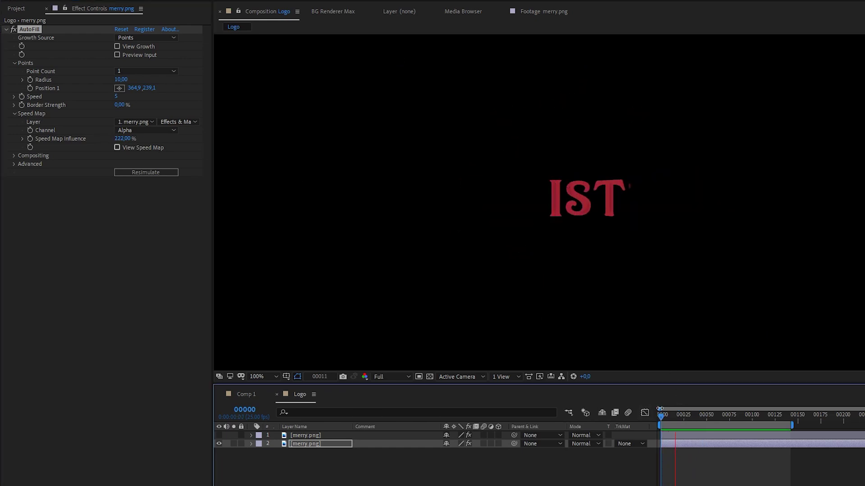
pyautogui.press('space')
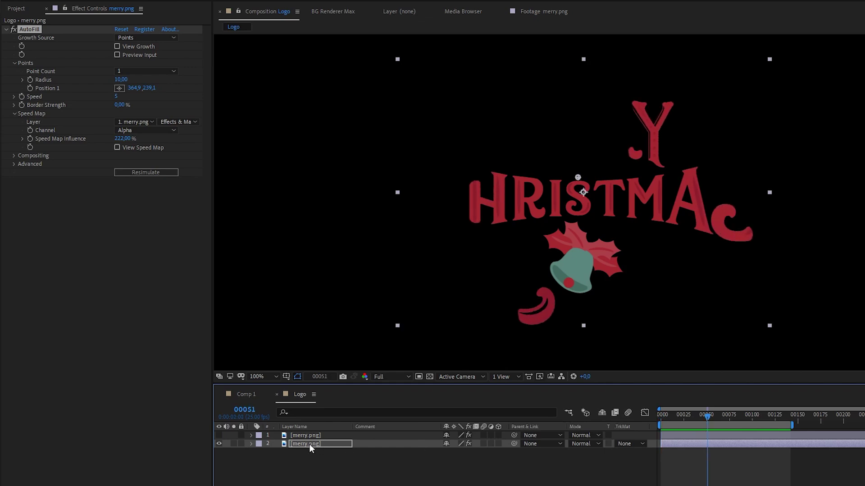
# Set the Point Count to 3 and place the points at the large C, the M of Merry and the flourish on the artwork's right.
pyautogui.click(160, 72)
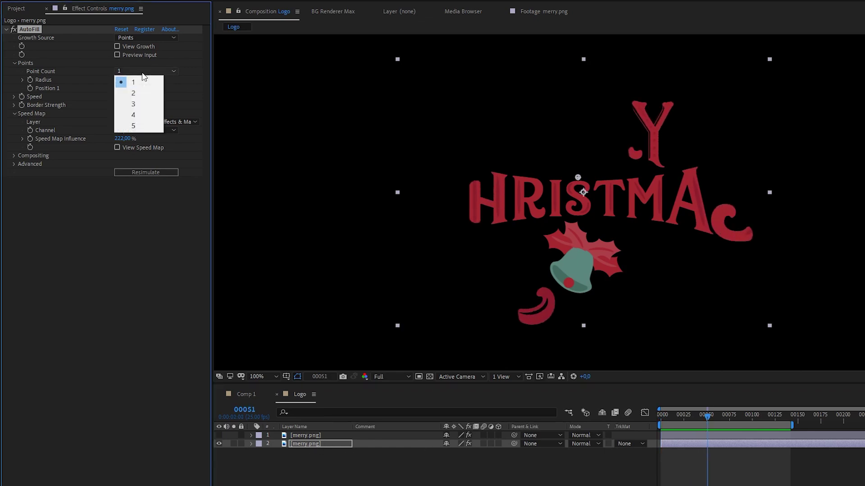
pyautogui.click(141, 106)
pyautogui.moveTo(564, 180); pyautogui.dragTo(419, 168)
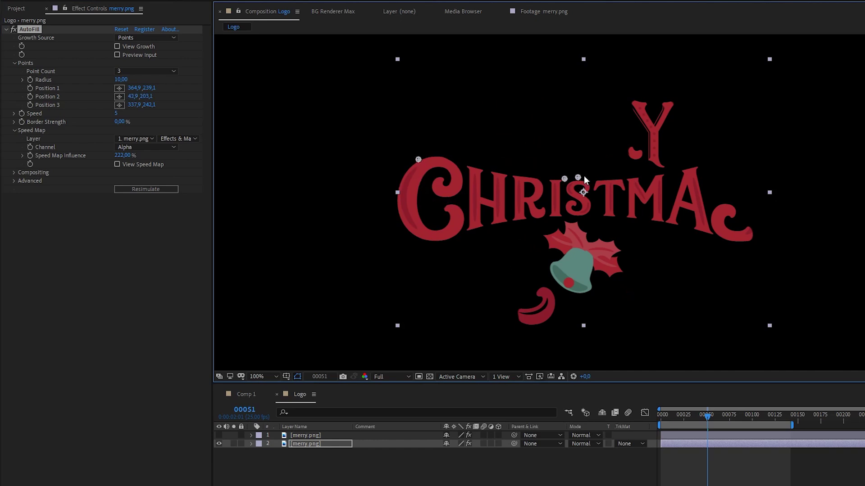
pyautogui.moveTo(565, 180); pyautogui.dragTo(487, 105)
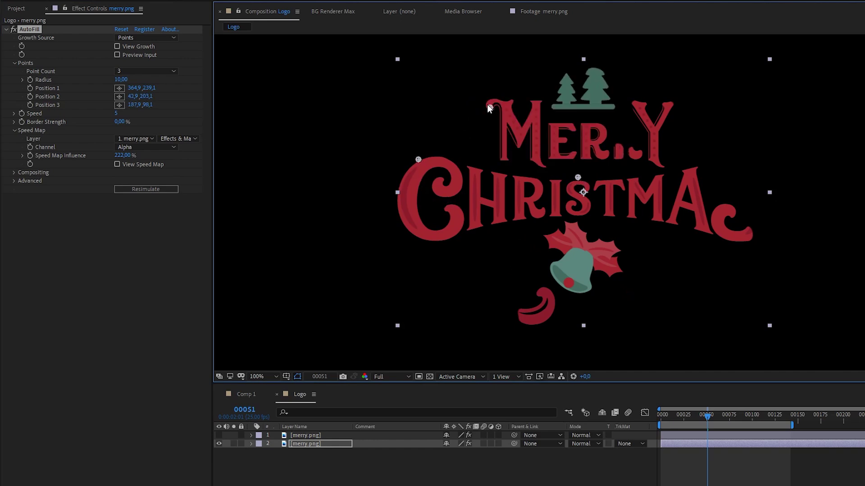
pyautogui.moveTo(579, 178); pyautogui.dragTo(706, 296)
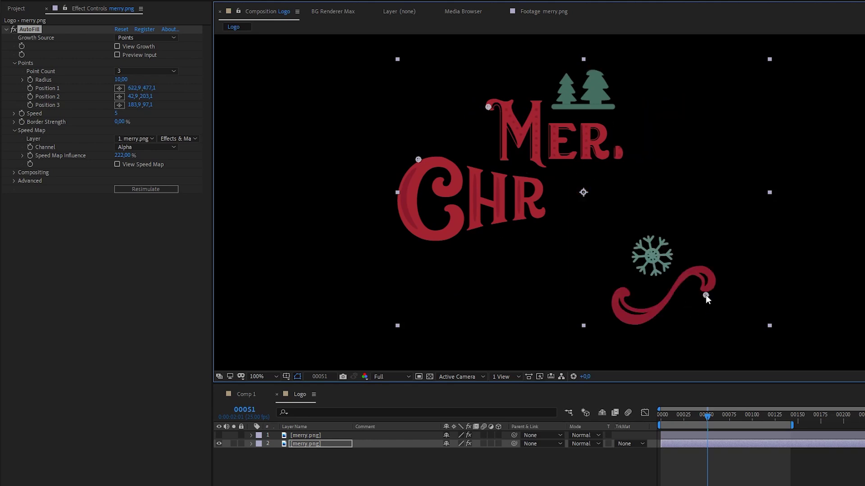
# Deselect the layers and play the three-point growth animation from frame 0.
pyautogui.click(587, 479)
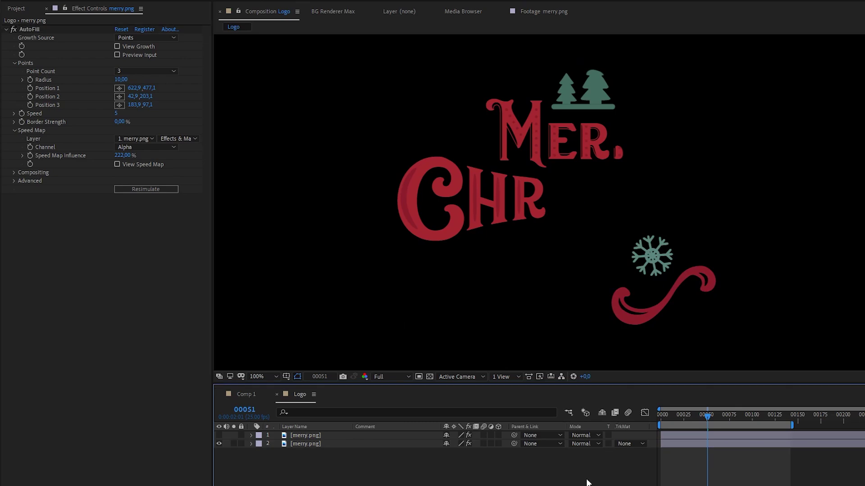
pyautogui.click(663, 416)
pyautogui.press('space')
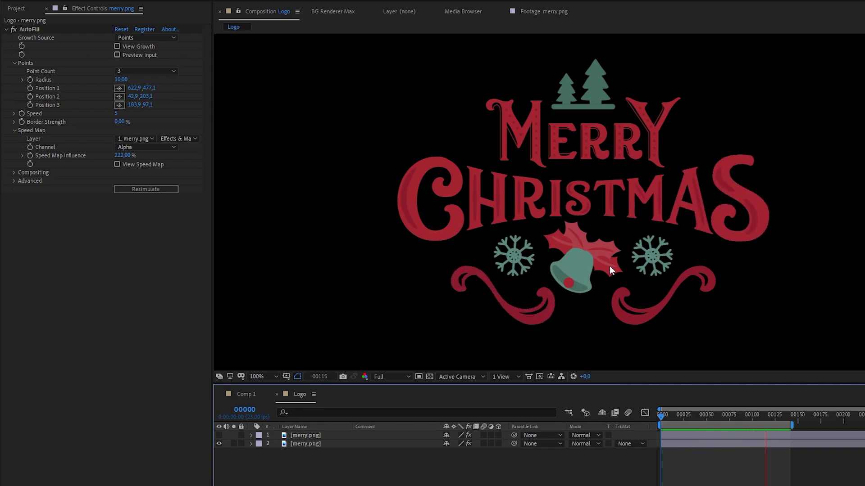
# Set the Speed Map Influence to 140% and play the growth animation from frame 0.
pyautogui.press('space')
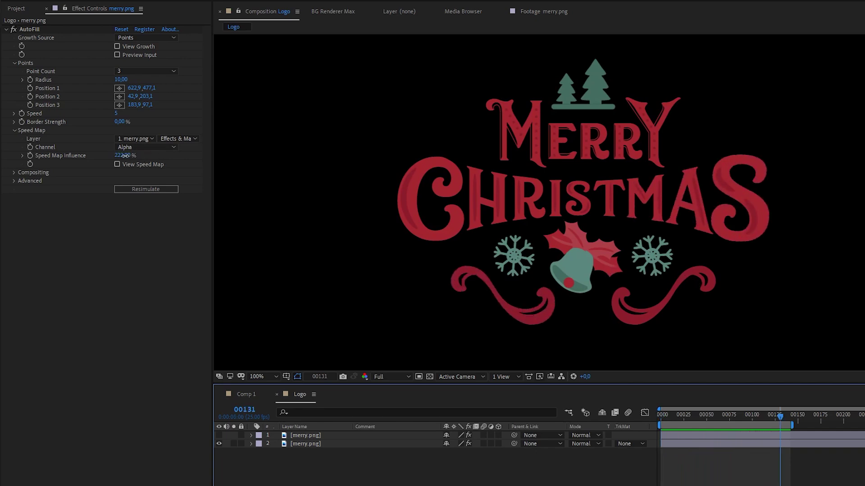
pyautogui.moveTo(124, 156); pyautogui.dragTo(114, 158)
pyautogui.moveTo(663, 418); pyautogui.dragTo(621, 421)
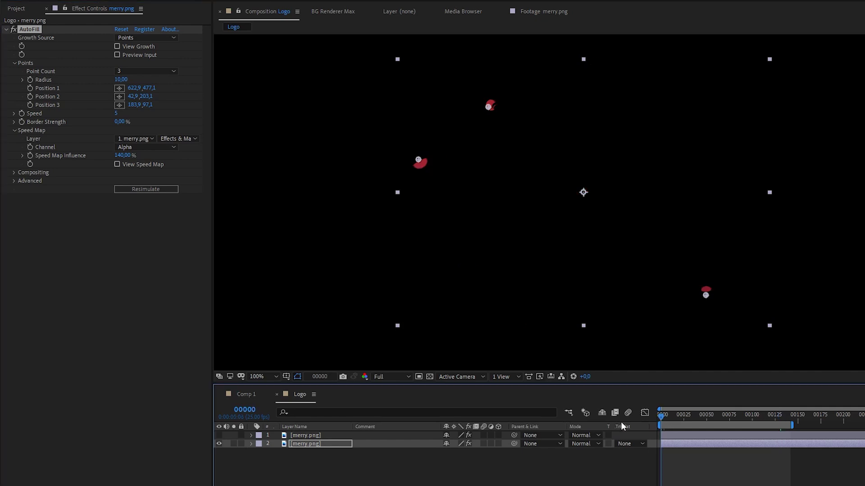
pyautogui.press('space')
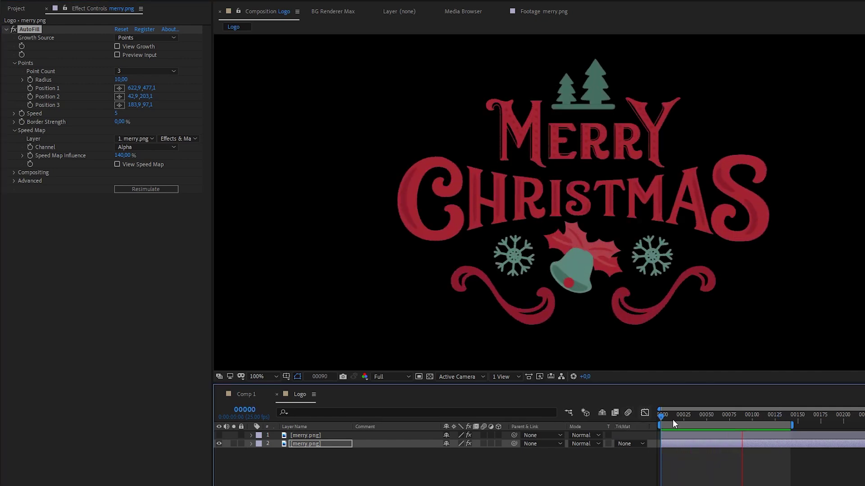
pyautogui.press('space')
pyautogui.moveTo(674, 413); pyautogui.dragTo(652, 415)
# Precompose the two merry.png layers together into Pre-comp 2.
pyautogui.moveTo(339, 470); pyautogui.dragTo(349, 417)
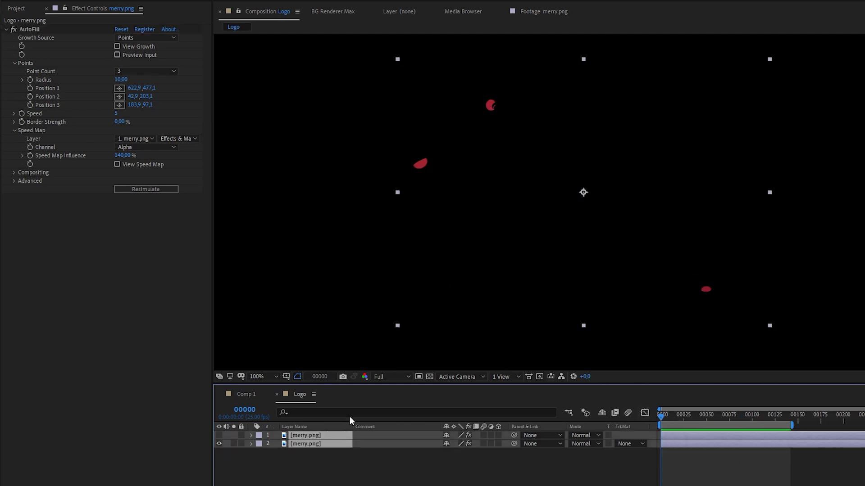
pyautogui.hotkey('ctrl', 'shift', 'c')
pyautogui.click(515, 315)
# Duplicate the pre-comp three times, stagger the copies so each higher layer starts later, and view frame 50.
pyautogui.hotkey('ctrl', 'd')
pyautogui.hotkey('ctrl', 'd')
pyautogui.hotkey('ctrl', 'd')
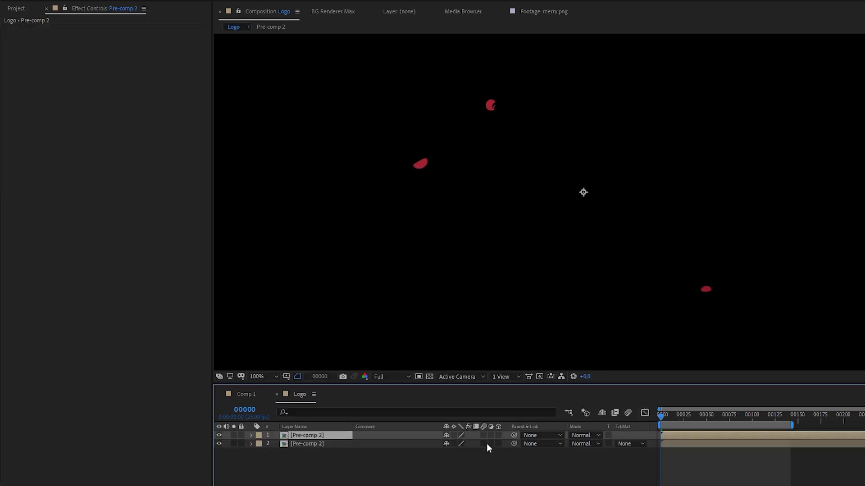
pyautogui.moveTo(684, 443); pyautogui.dragTo(708, 442)
pyautogui.click(706, 414)
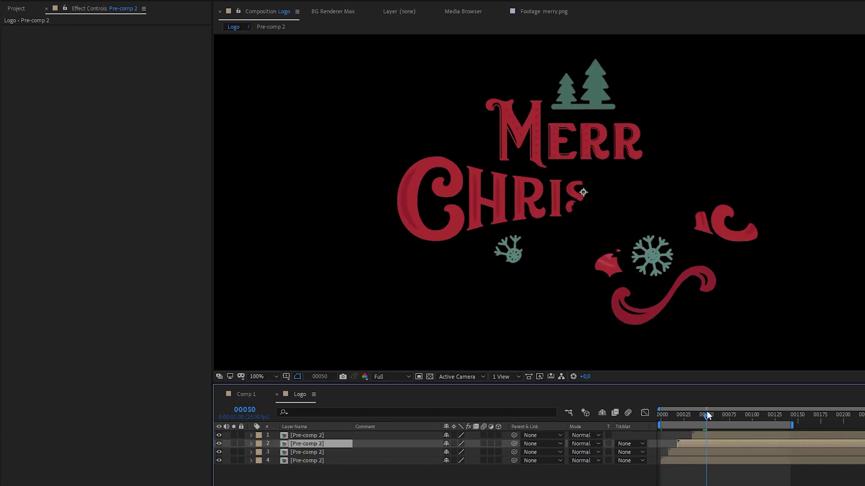
# Apply a Fill effect to the lowest pre-comp layer and set its color to bright green 1DB581.
pyautogui.click(304, 459)
pyautogui.hotkey('ctrl', 'space')
pyautogui.write('f')
pyautogui.press('Return')
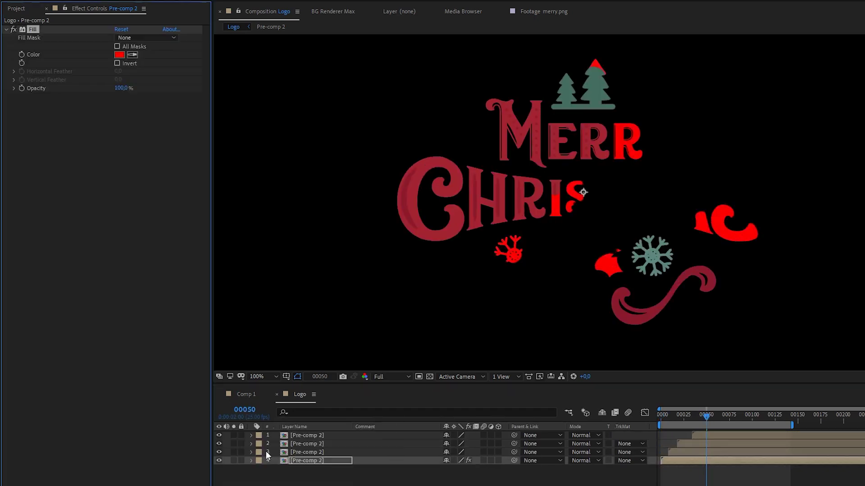
pyautogui.click(571, 88)
pyautogui.click(119, 55)
pyautogui.moveTo(183, 349); pyautogui.dragTo(242, 314)
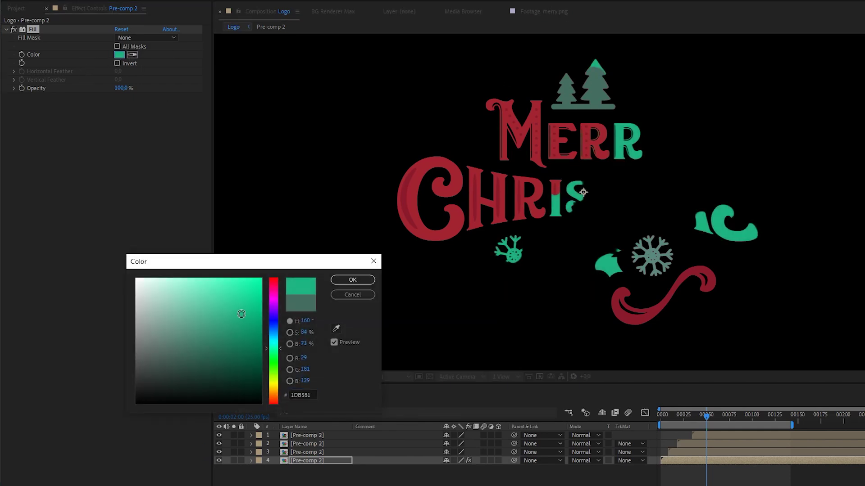
pyautogui.click(352, 280)
# Apply a Fill effect to layer 3 and sample its dark red color from the artwork's large C.
pyautogui.click(322, 454)
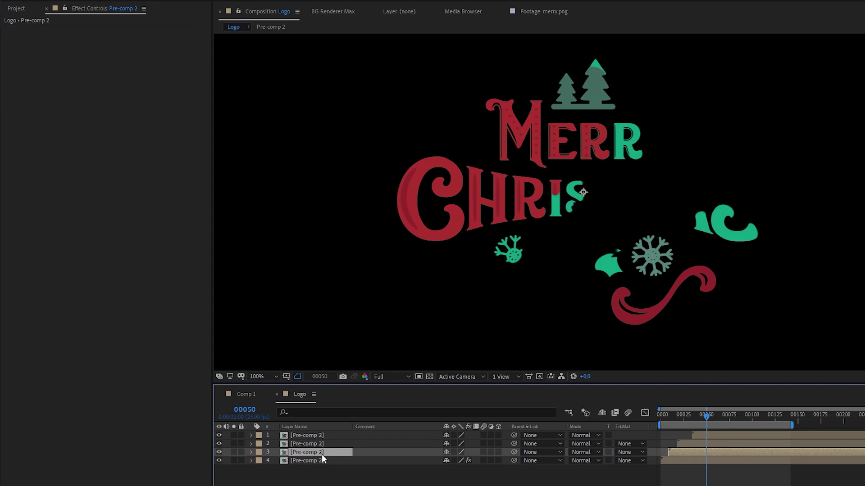
pyautogui.hotkey('ctrl', 'space')
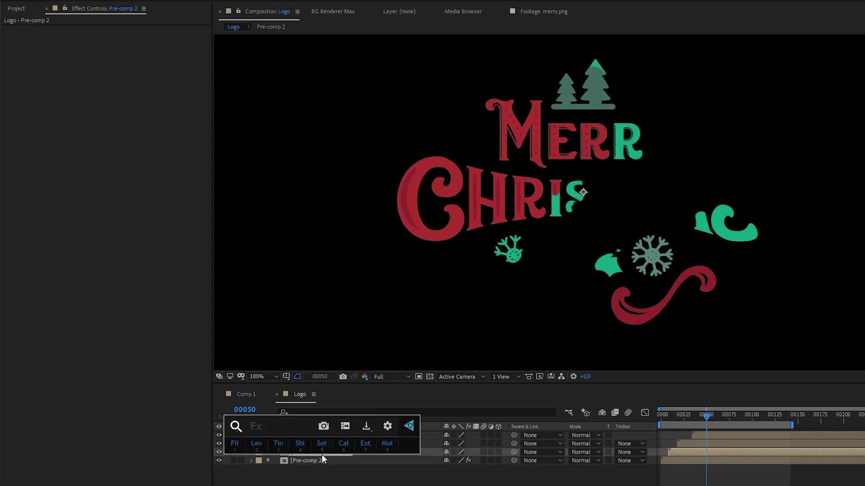
pyautogui.write('fill')
pyautogui.click(296, 454)
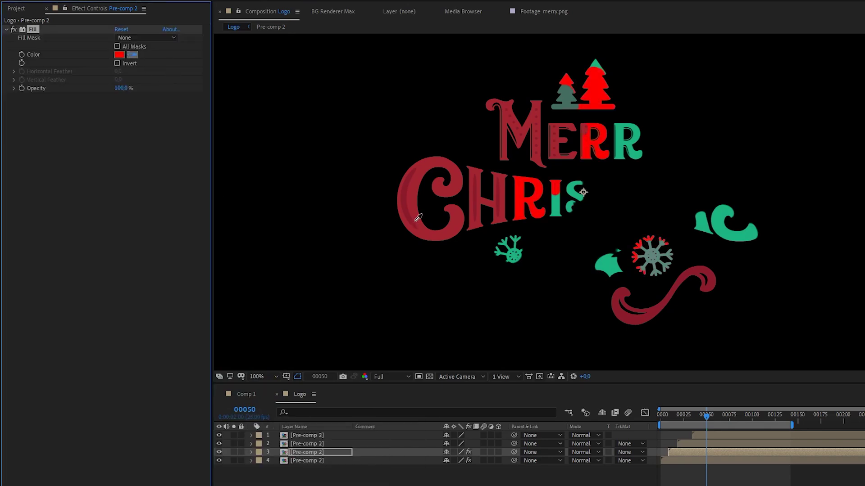
# Apply a Fill effect to layer 2 and set its color to white.
pyautogui.click(331, 444)
pyautogui.hotkey('ctrl', 'space')
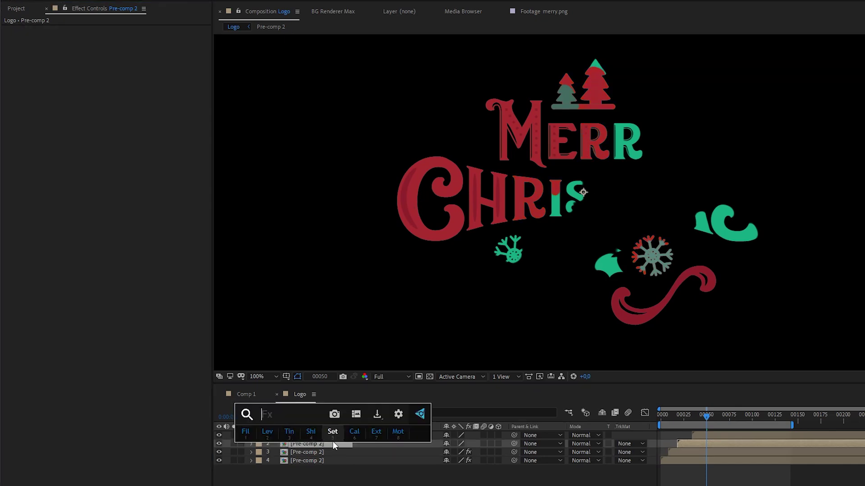
pyautogui.write('fill')
pyautogui.click(290, 442)
pyautogui.click(119, 55)
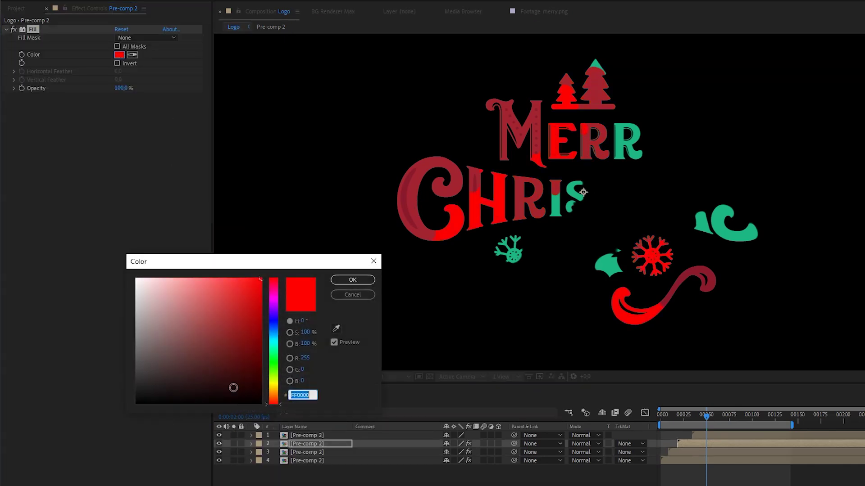
pyautogui.click(139, 280)
pyautogui.click(350, 281)
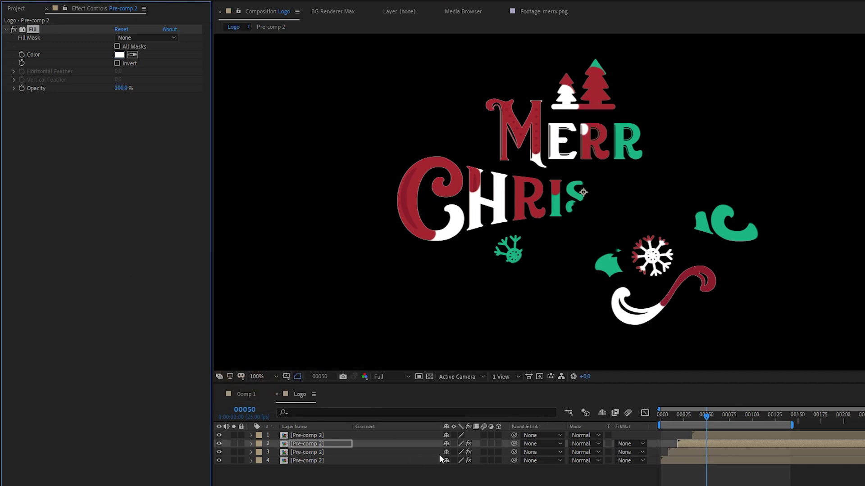
# Add a Simple Choker effect to the white layer 2.
pyautogui.hotkey('ctrl', 'space')
pyautogui.press('Escape')
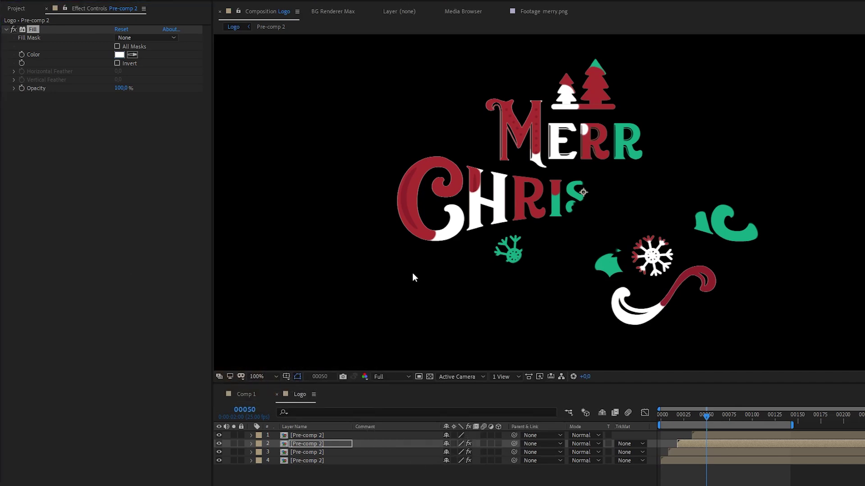
pyautogui.scroll(1, 412, 272)
pyautogui.moveTo(326, 216); pyautogui.dragTo(471, 235)
pyautogui.hotkey('ctrl', 'space')
pyautogui.write('ws')
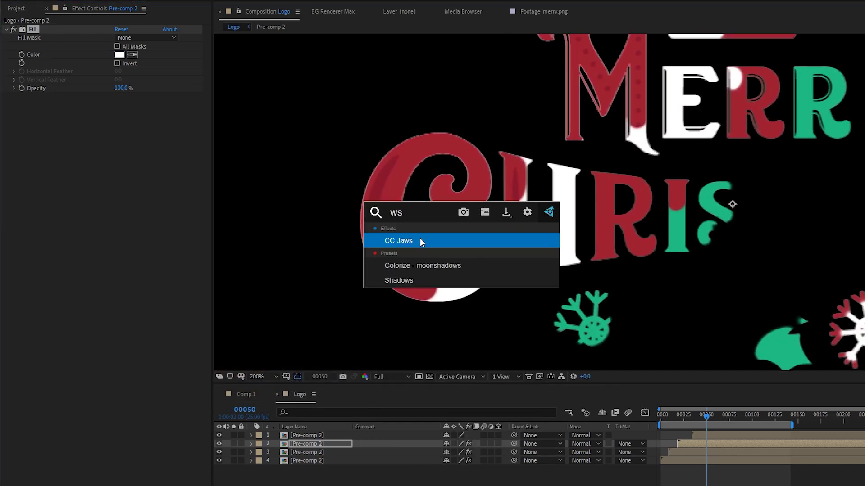
pyautogui.press('BackSpace')
pyautogui.press('BackSpace')
pyautogui.write('s')
pyautogui.click(437, 241)
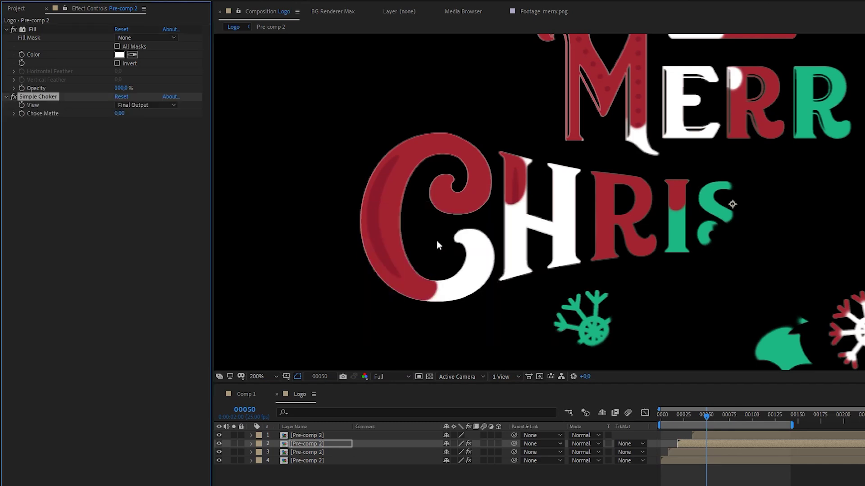
# Try a Choke Matte of 24.30 on the white layer and play the animation from frame 0.
pyautogui.moveTo(113, 114); pyautogui.dragTo(235, 113)
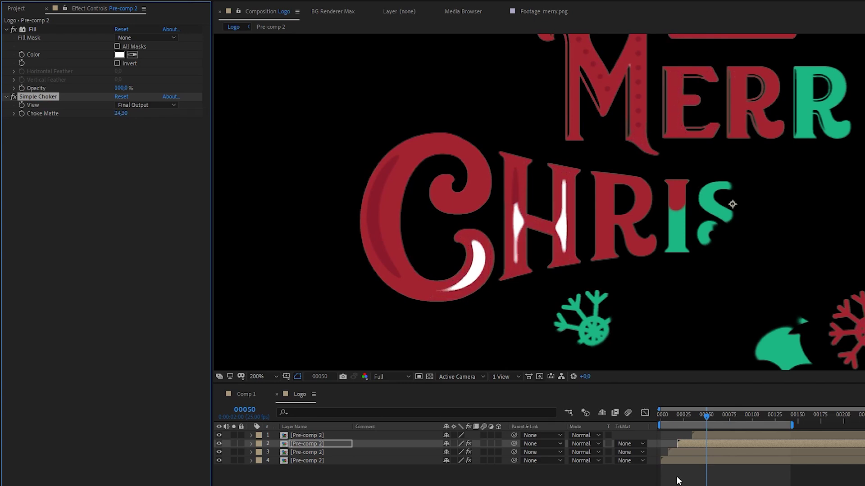
pyautogui.press('Home')
pyautogui.press('space')
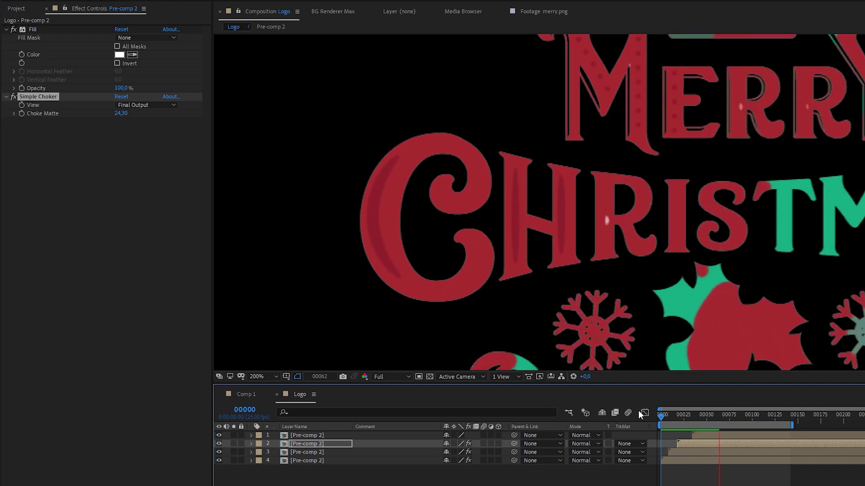
# Set the white layer's Choke Matte to -37.80 and play the whole artwork's animation from frame 0.
pyautogui.moveTo(121, 114); pyautogui.dragTo(9, 115)
pyautogui.moveTo(124, 114); pyautogui.dragTo(115, 113)
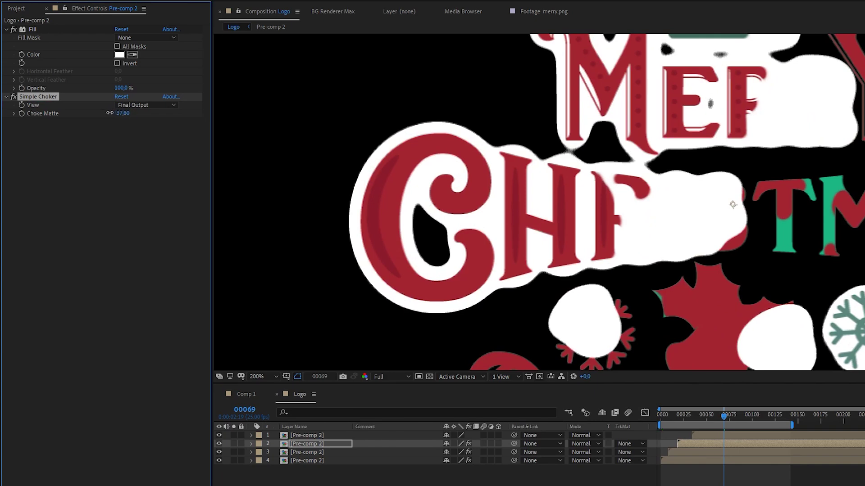
pyautogui.scroll(-2, 454, 218)
pyautogui.moveTo(640, 222); pyautogui.dragTo(512, 218)
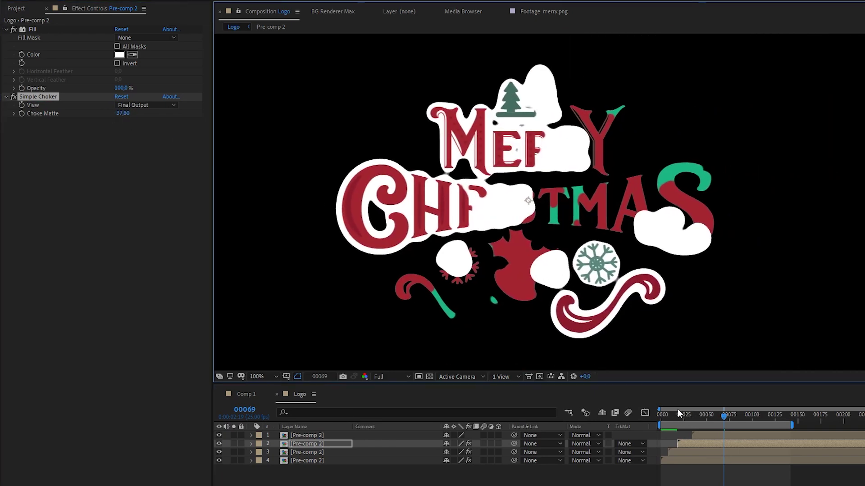
pyautogui.press('Home')
pyautogui.press('space')
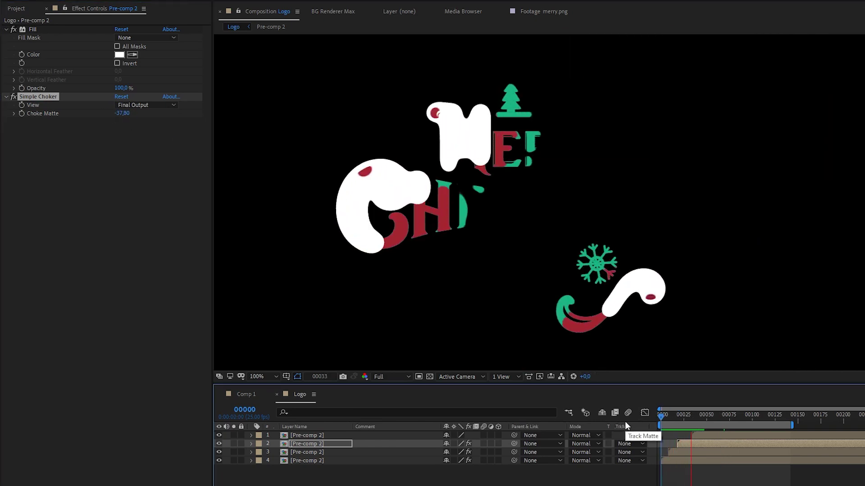
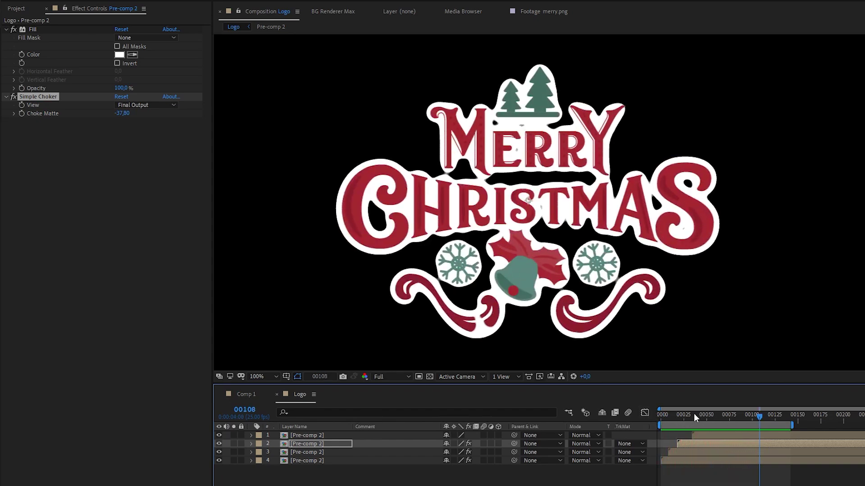
# Add a Grid effect to the red-filled layer 3 and set its blending mode to Screen.
pyautogui.moveTo(694, 414); pyautogui.dragTo(697, 419)
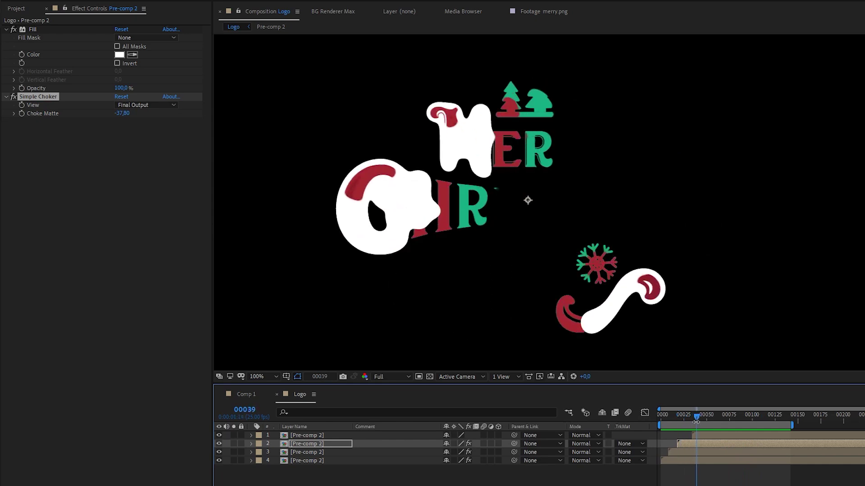
pyautogui.click(684, 452)
pyautogui.hotkey('ctrl', 'space')
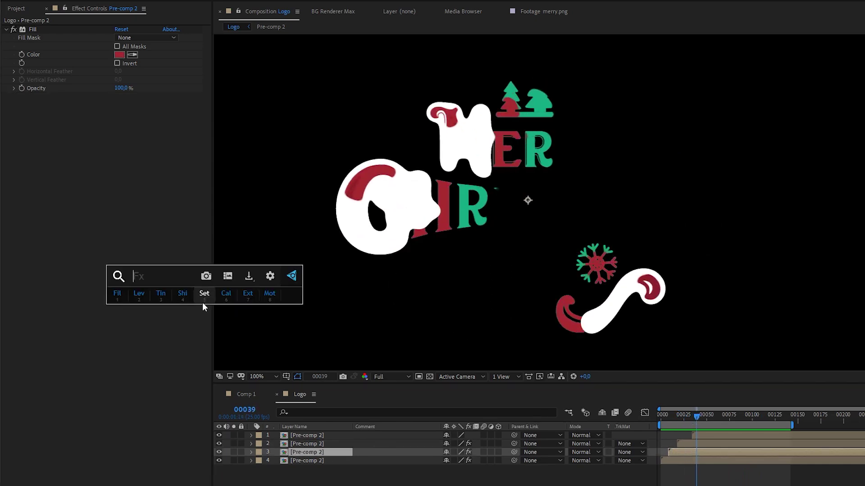
pyautogui.write('gr')
pyautogui.click(149, 336)
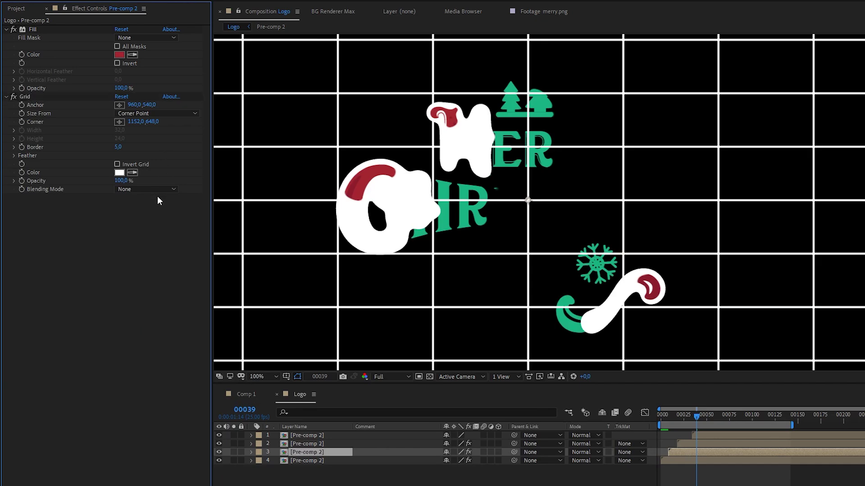
pyautogui.click(155, 189)
pyautogui.click(135, 257)
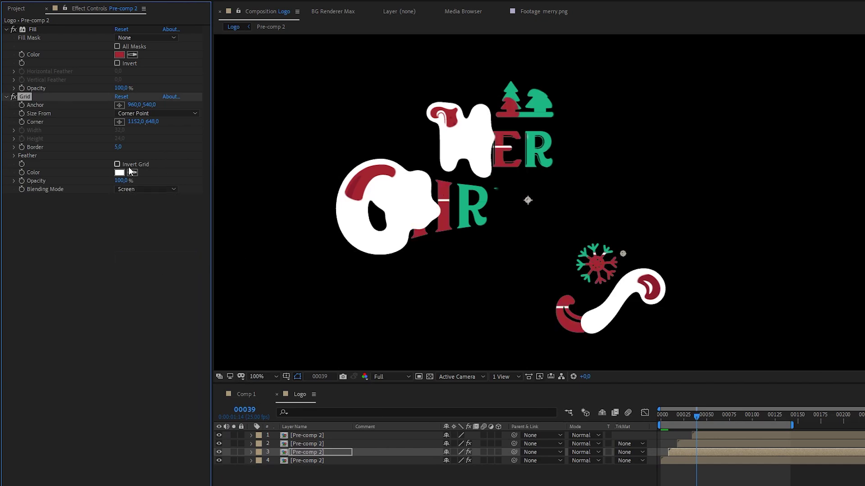
# Size the grid from the Width Slider, with a width of 26 and a border of 20.
pyautogui.moveTo(118, 147); pyautogui.dragTo(129, 149)
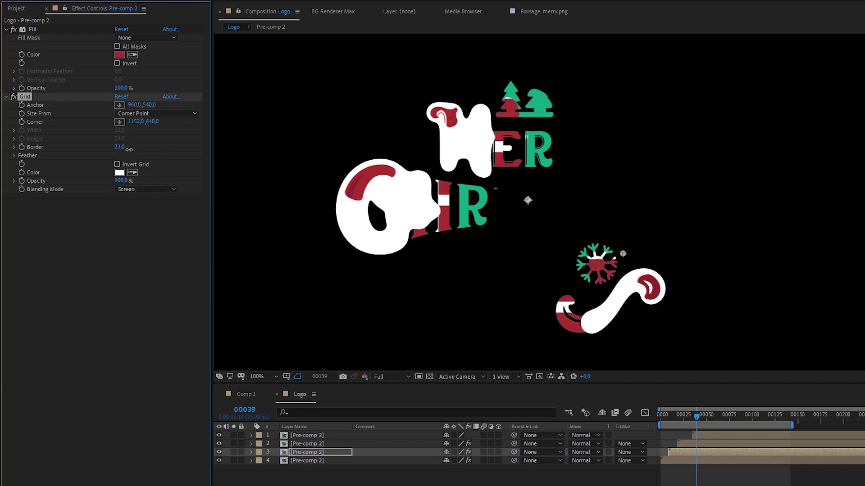
pyautogui.click(156, 114)
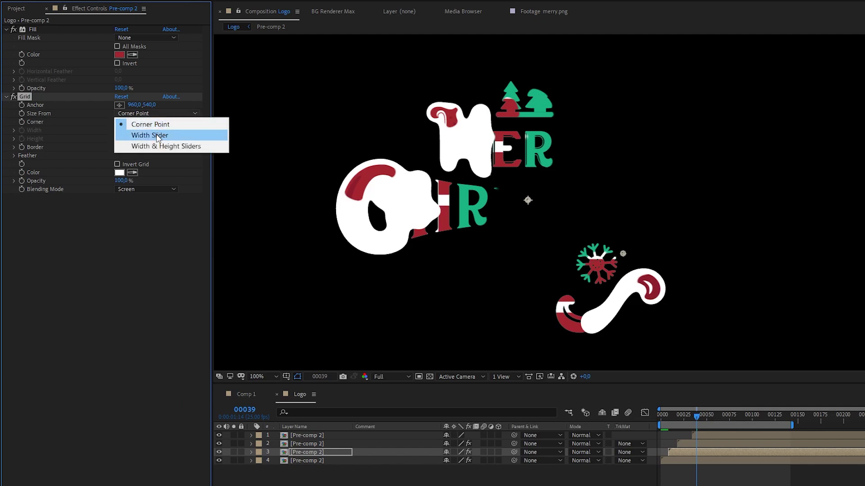
pyautogui.click(158, 134)
pyautogui.moveTo(115, 130); pyautogui.dragTo(136, 133)
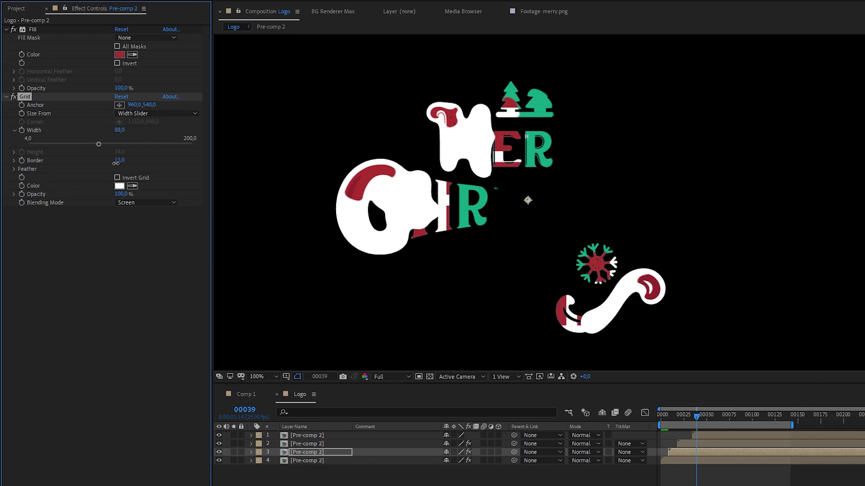
pyautogui.moveTo(116, 164); pyautogui.dragTo(122, 163)
pyautogui.moveTo(120, 130); pyautogui.dragTo(88, 137)
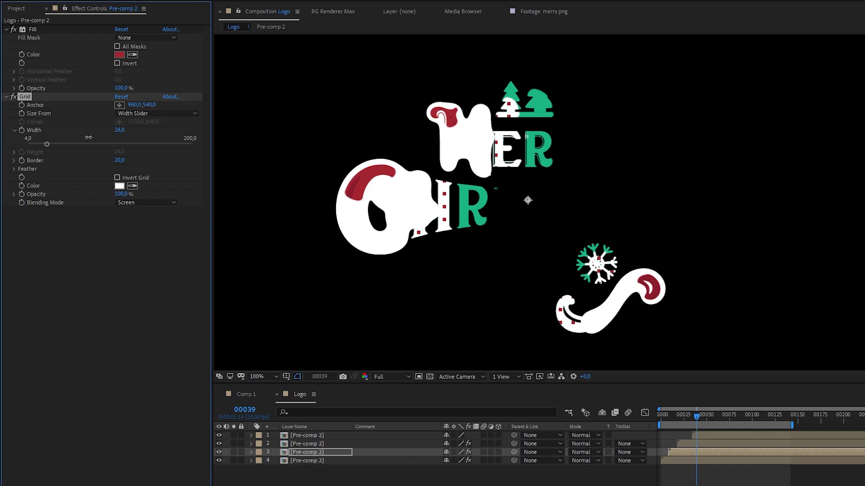
# Invert the grid and preview the layered Merry Christmas animation from the start.
pyautogui.click(118, 178)
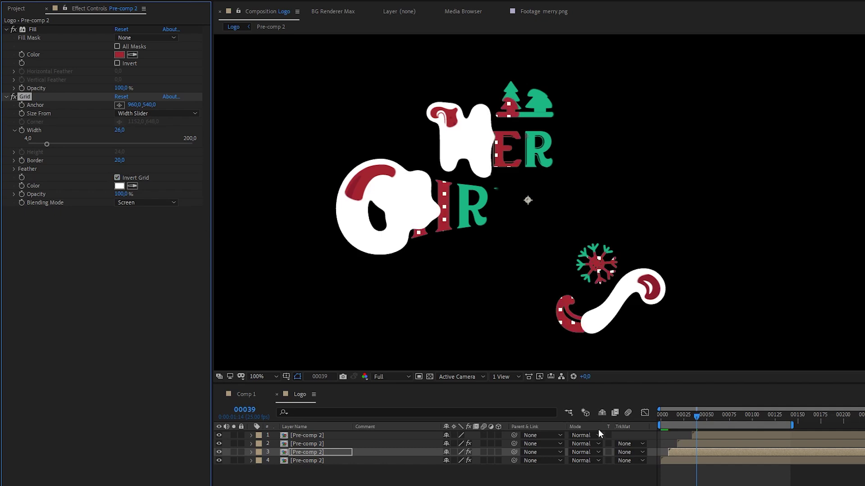
pyautogui.press('space')
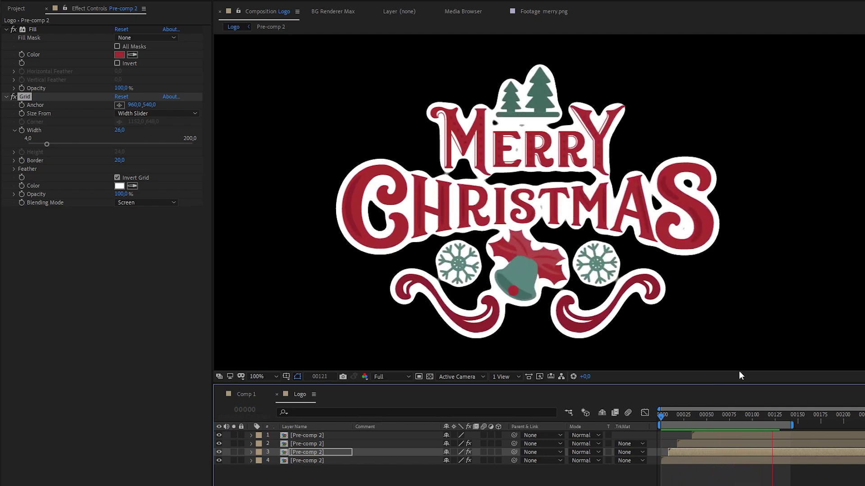
pyautogui.press('space')
# Delete all the layers from the Logo composition and switch to Comp 1.
pyautogui.moveTo(346, 479); pyautogui.dragTo(352, 399)
pyautogui.press('Delete')
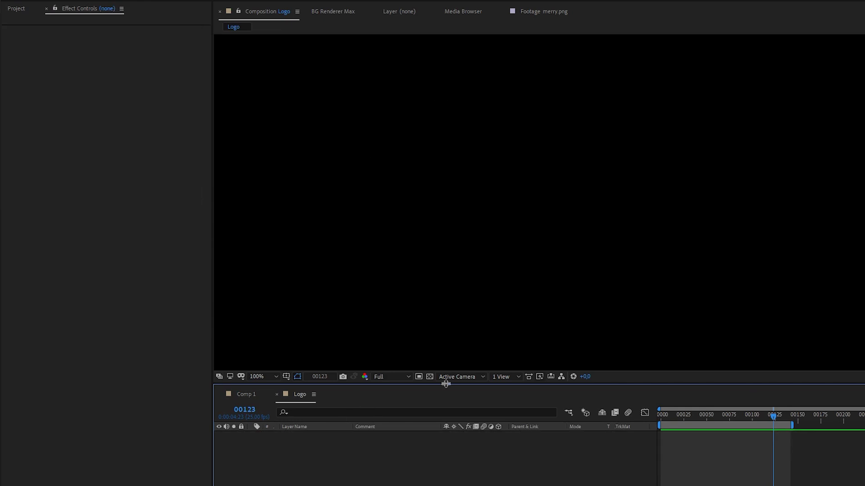
pyautogui.click(245, 394)
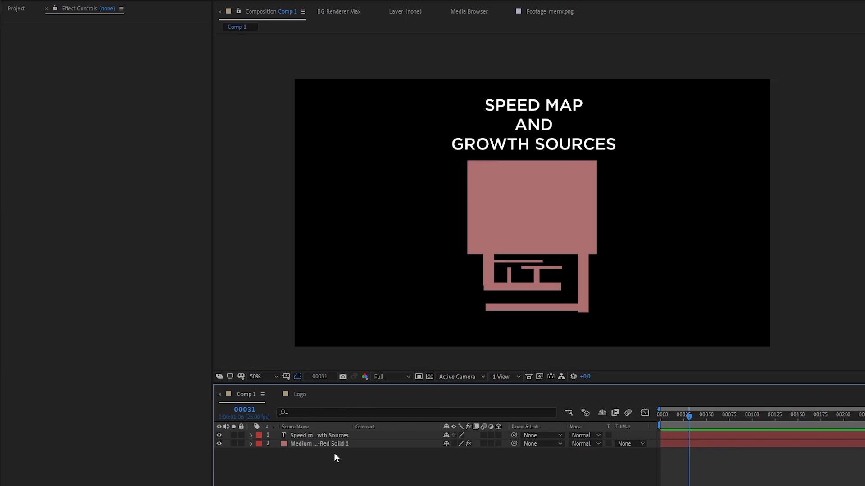
# Move the red solid's AutoFill growth point just above the large rectangle's upper-left corner, at about 704.6, 319.5, and preview from frame 0.
pyautogui.click(356, 444)
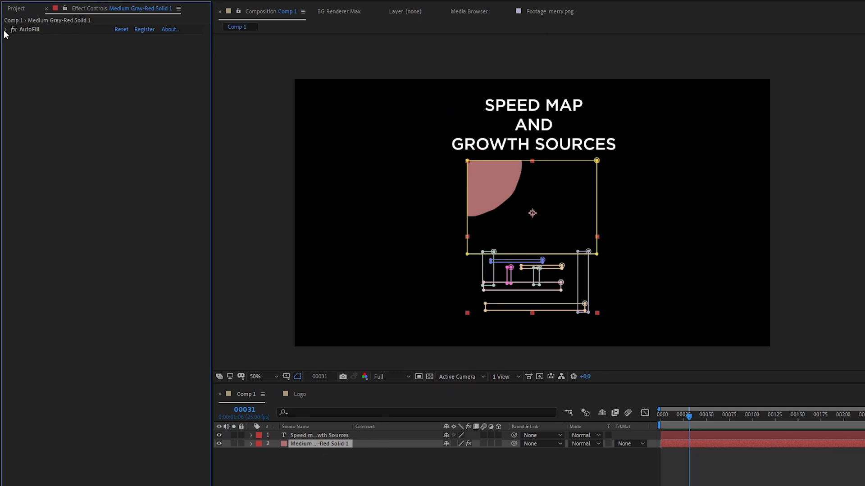
pyautogui.click(29, 29)
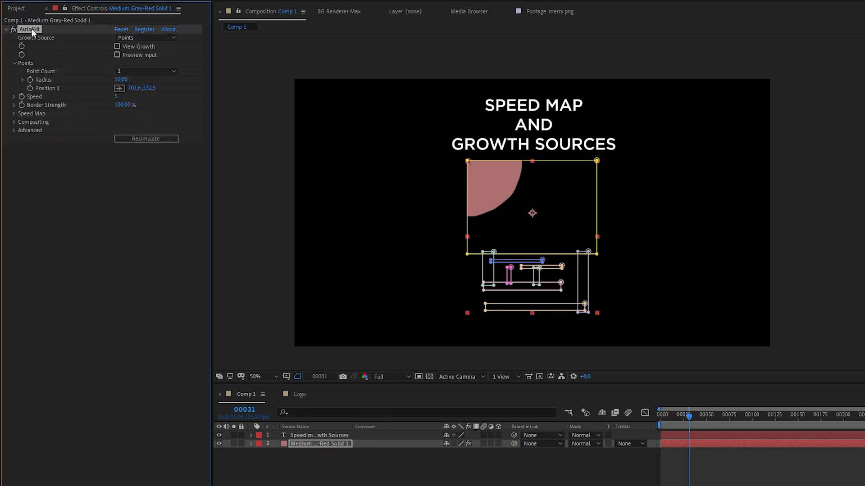
pyautogui.scroll(2, 524, 191)
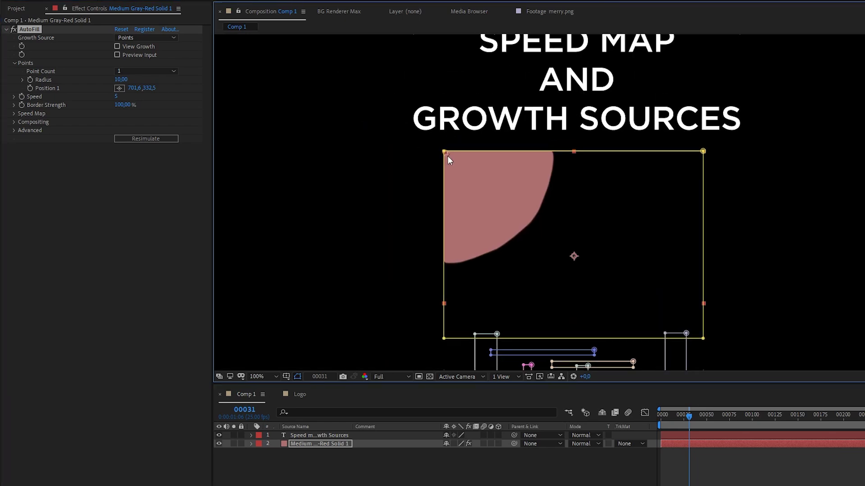
pyautogui.moveTo(446, 154)
pyautogui.mouseDown()
pyautogui.moveTo(439, 148)
pyautogui.moveTo(449, 149)
pyautogui.mouseUp()
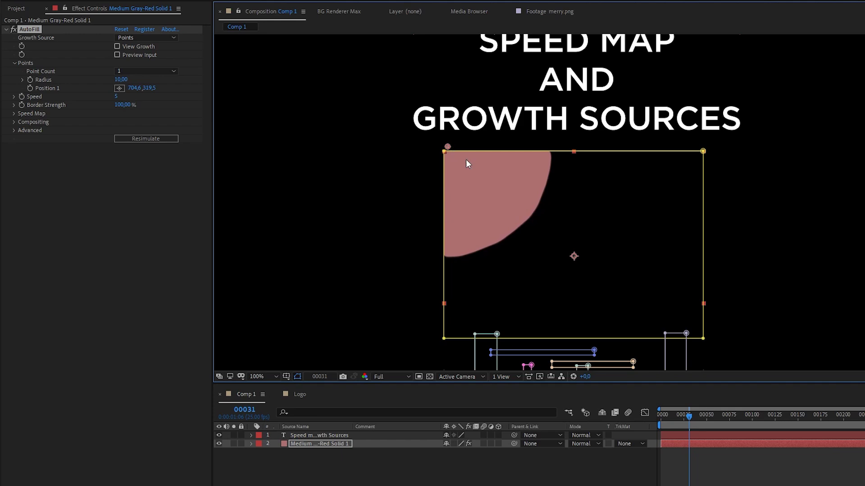
pyautogui.moveTo(580, 259); pyautogui.dragTo(569, 303)
pyautogui.click(459, 470)
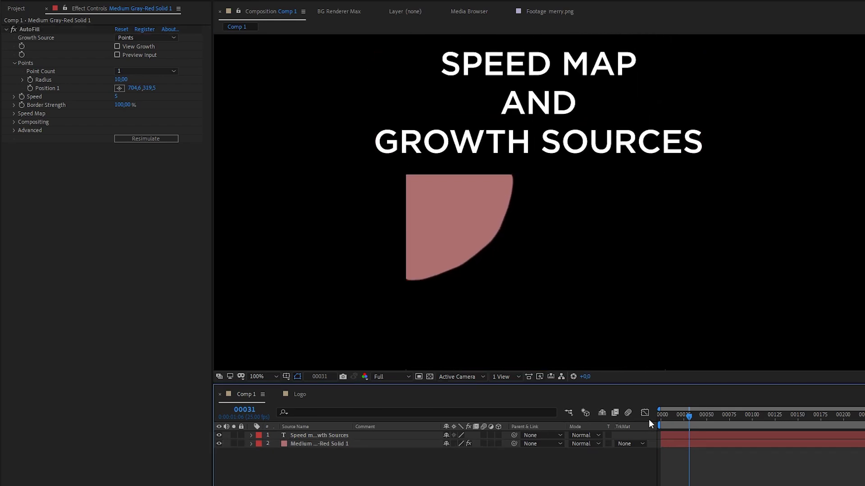
pyautogui.click(661, 415)
pyautogui.press('space')
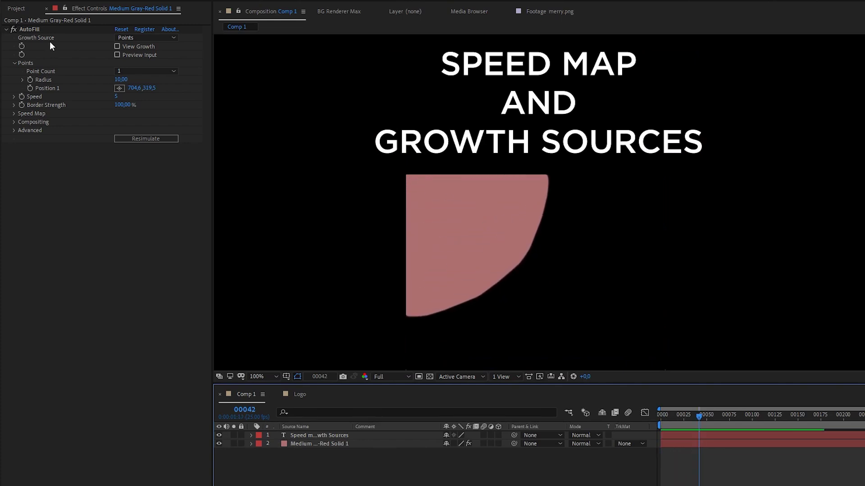
# Set the AutoFill point count to 3, placing point 2 at about 1224, 349 and point 3 at 944, 707, and preview the growth.
pyautogui.click(163, 70)
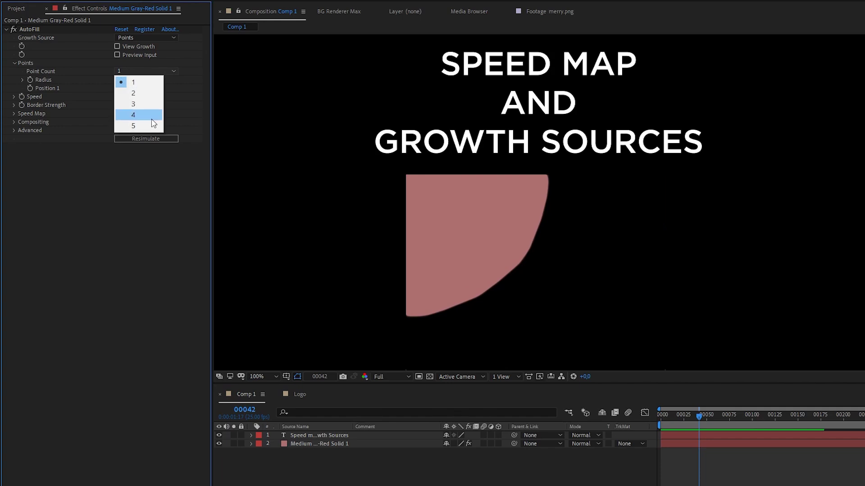
pyautogui.click(140, 105)
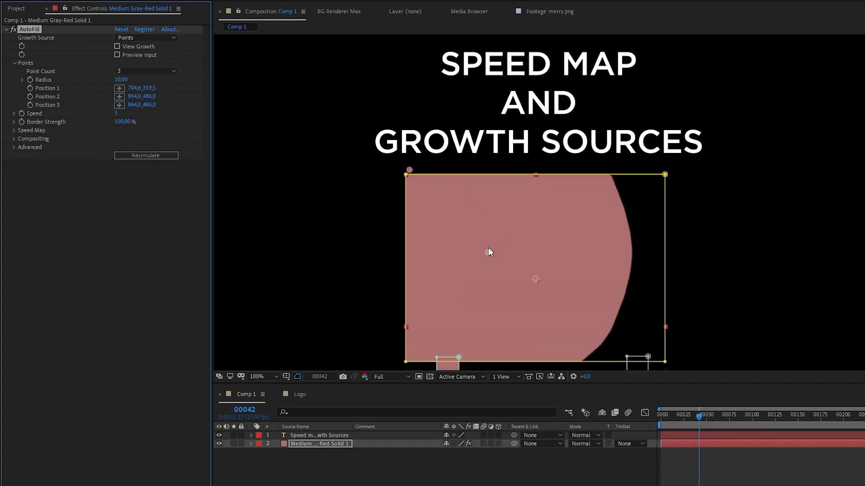
pyautogui.moveTo(490, 252); pyautogui.dragTo(667, 186)
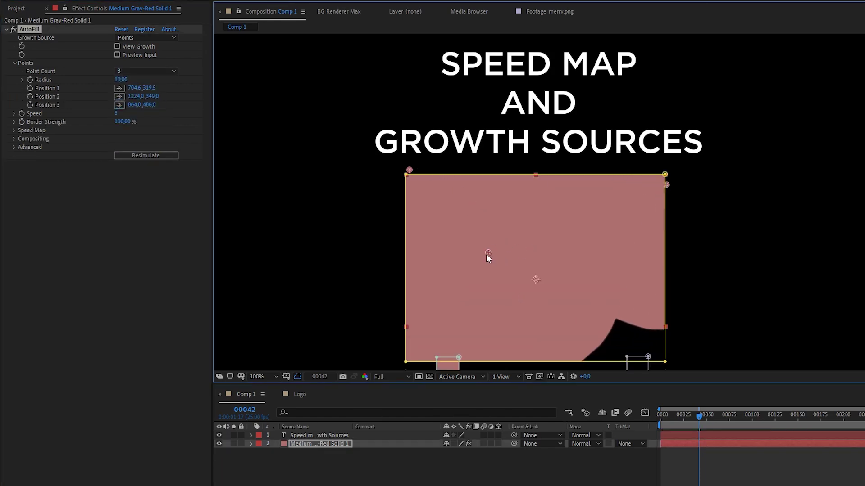
pyautogui.moveTo(487, 254); pyautogui.dragTo(527, 362)
pyautogui.press('Home')
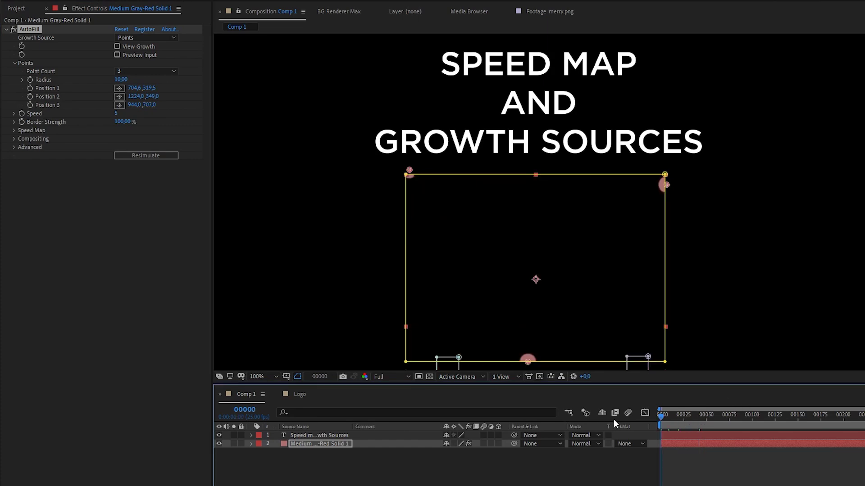
pyautogui.press('space')
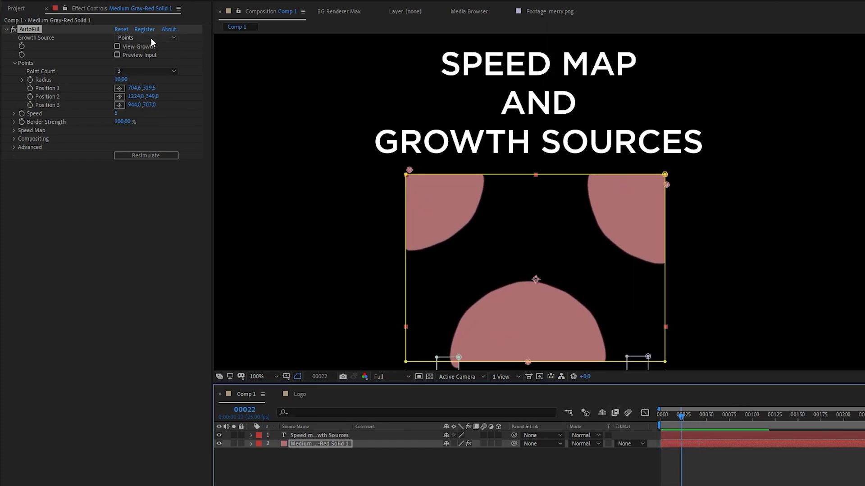
# Set the AutoFill growth source to Layer and look through the source layer's render and channel options.
pyautogui.click(150, 37)
pyautogui.click(145, 69)
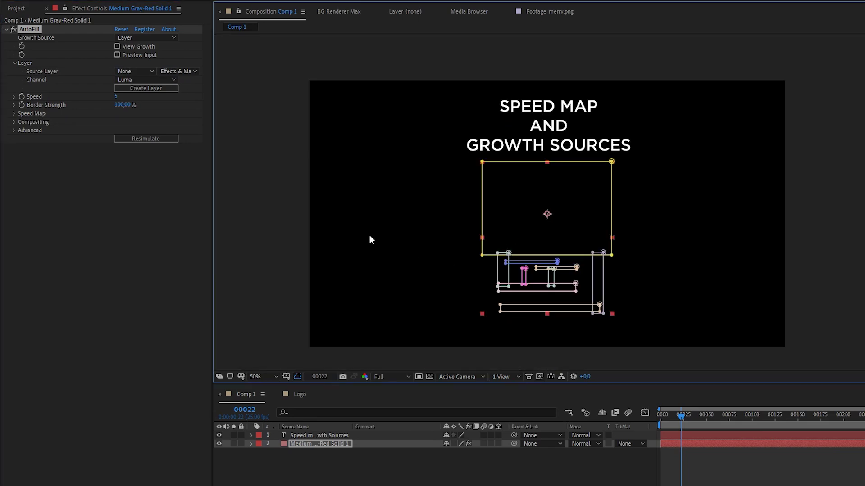
pyautogui.click(162, 72)
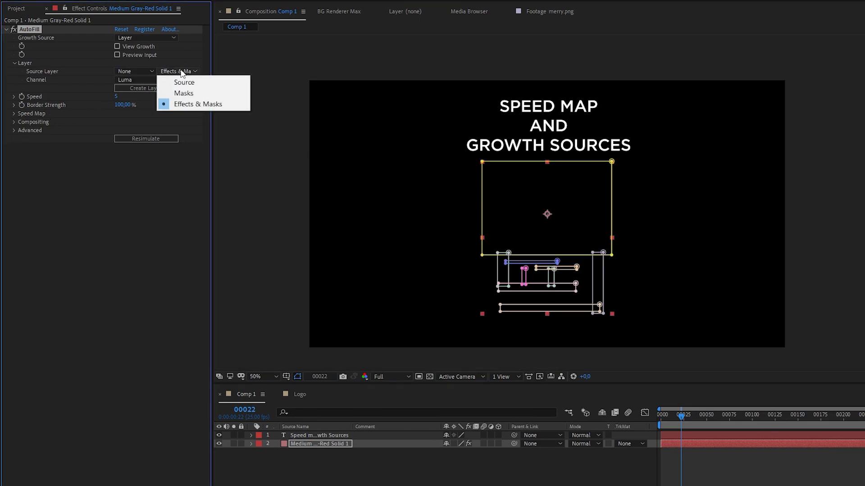
pyautogui.click(188, 66)
pyautogui.click(149, 81)
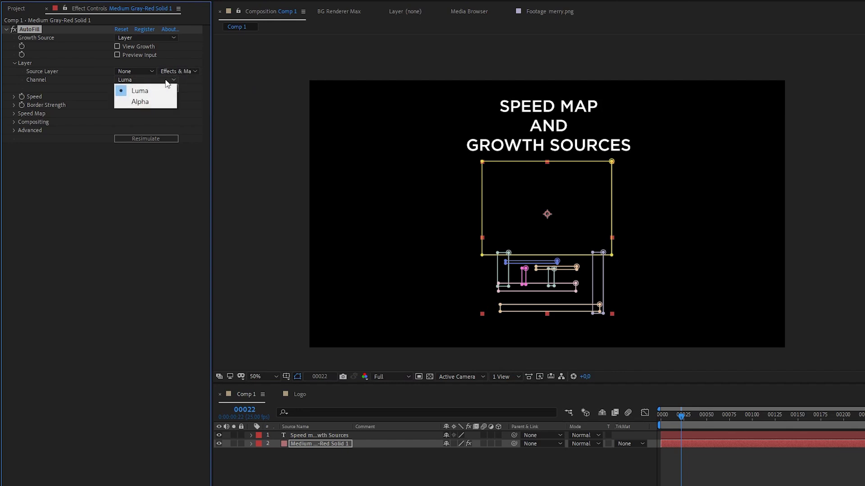
# Create a new composition-sized gray-blue solid above the existing layers.
pyautogui.click(362, 482)
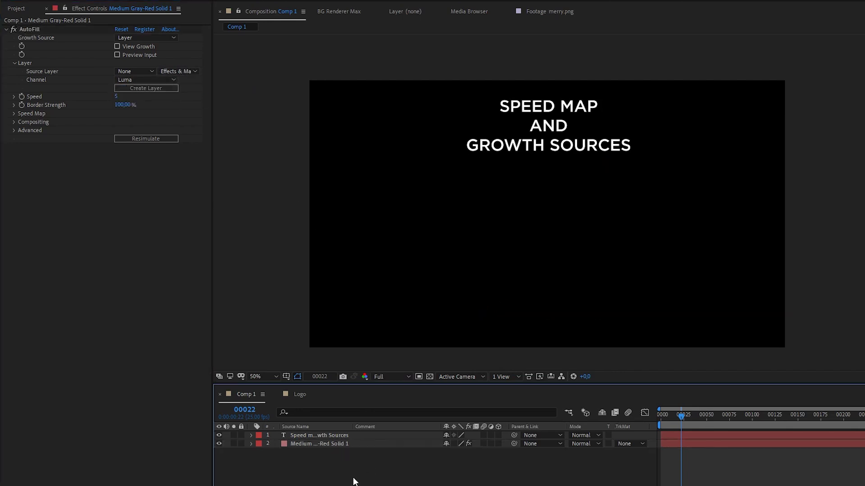
pyautogui.click(317, 444)
pyautogui.click(333, 472)
pyautogui.hotkey('ctrl', 'y')
pyautogui.click(356, 262)
# Apply a Turbulent Noise effect to the new gray-blue solid.
pyautogui.click(324, 451)
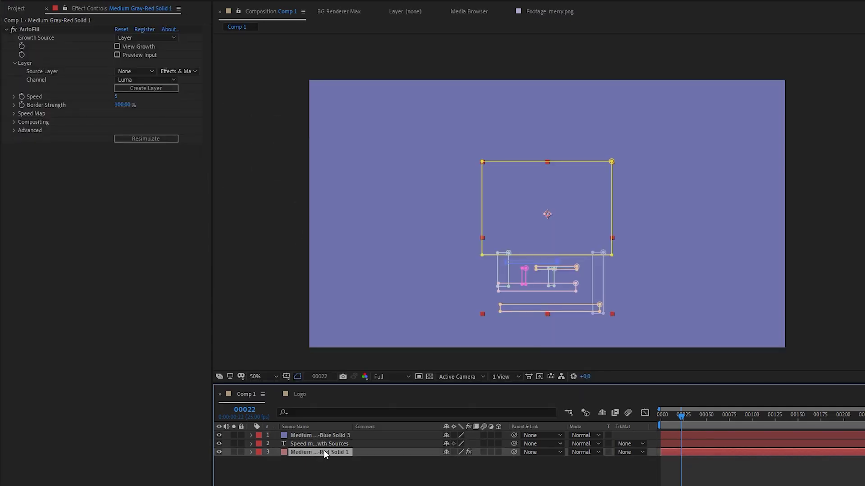
pyautogui.click(330, 435)
pyautogui.hotkey('ctrl', 'space')
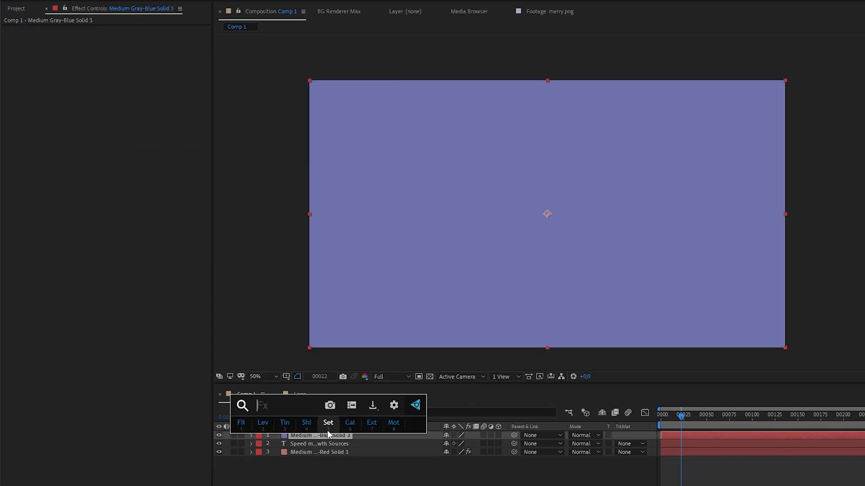
pyautogui.write('tu')
pyautogui.click(307, 448)
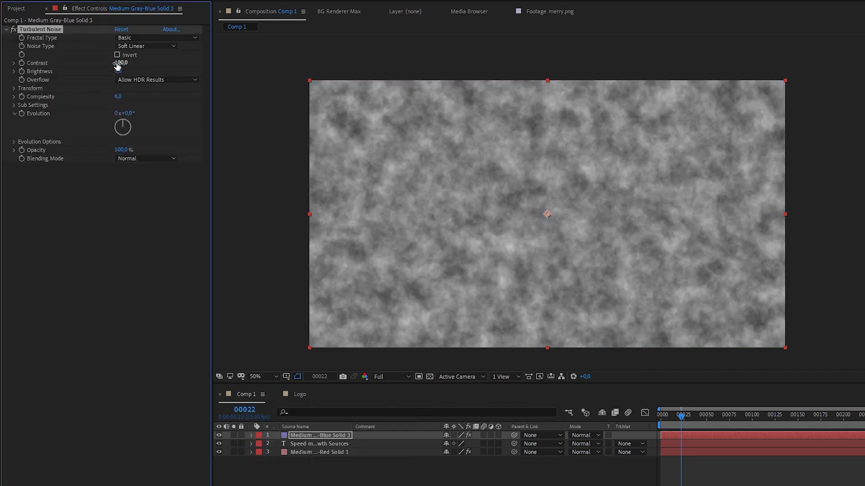
# Set the noise contrast to 1074 and brightness to -211, and move the noise solid below all other layers.
pyautogui.moveTo(118, 63); pyautogui.dragTo(582, 100)
pyautogui.moveTo(117, 72); pyautogui.dragTo(32, 90)
pyautogui.moveTo(306, 436); pyautogui.dragTo(314, 477)
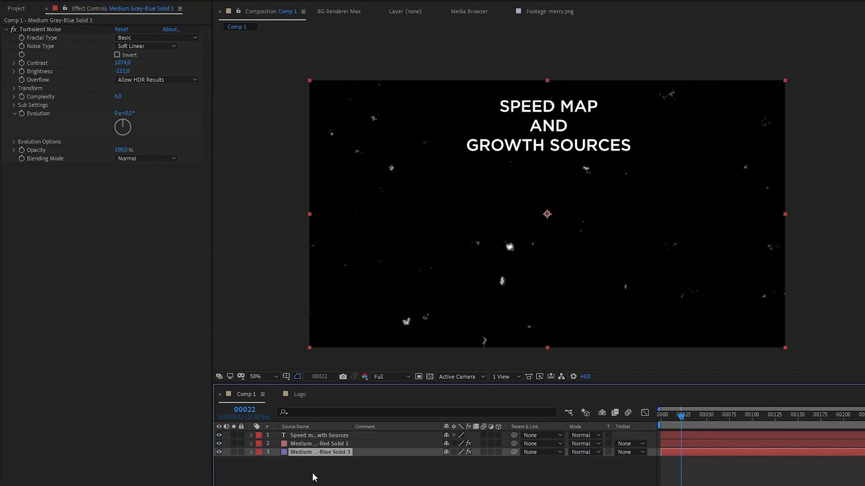
# Choose the Medium Gray-Blue Solid 3 noise layer as the red solid's AutoFill source layer, keeping Effects & Masks.
pyautogui.click(311, 444)
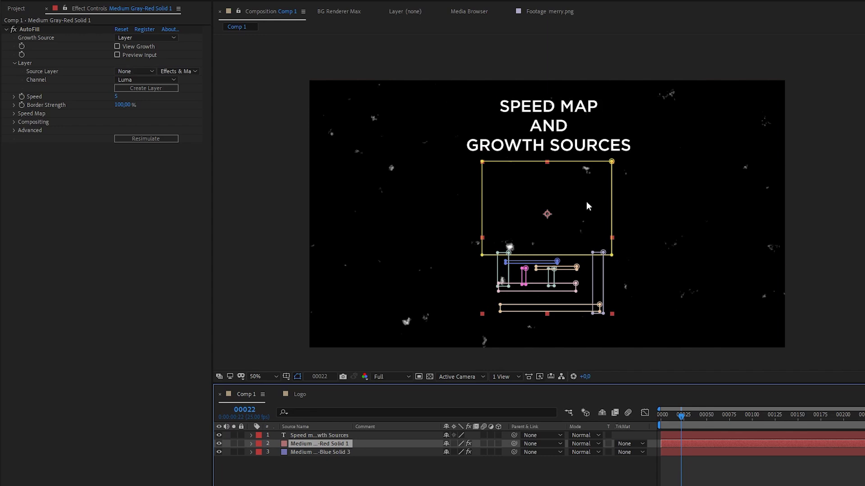
pyautogui.click(144, 71)
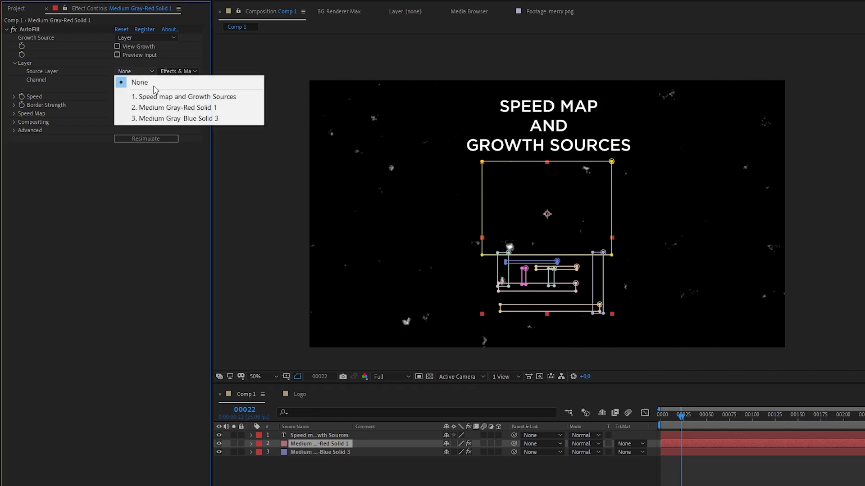
pyautogui.click(158, 116)
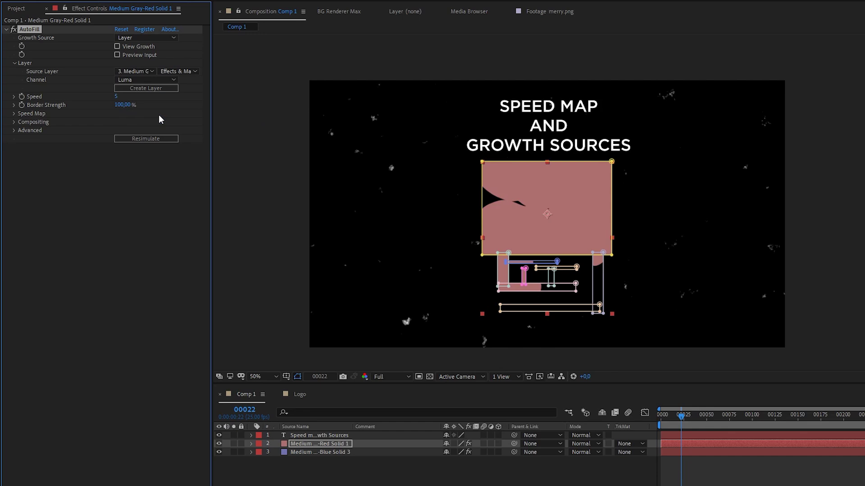
pyautogui.click(189, 72)
pyautogui.click(192, 59)
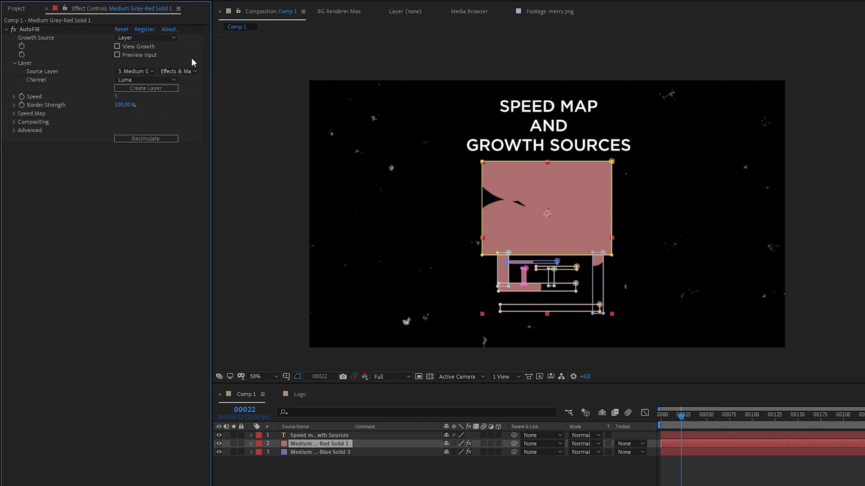
# Return to the first frame and toggle the red solid's visibility to compare the noise spots with its initial growth areas.
pyautogui.click(341, 453)
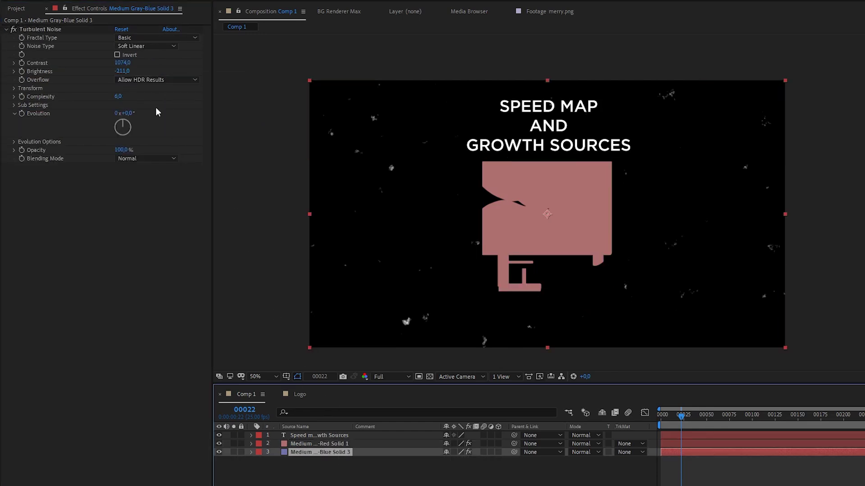
pyautogui.click(326, 444)
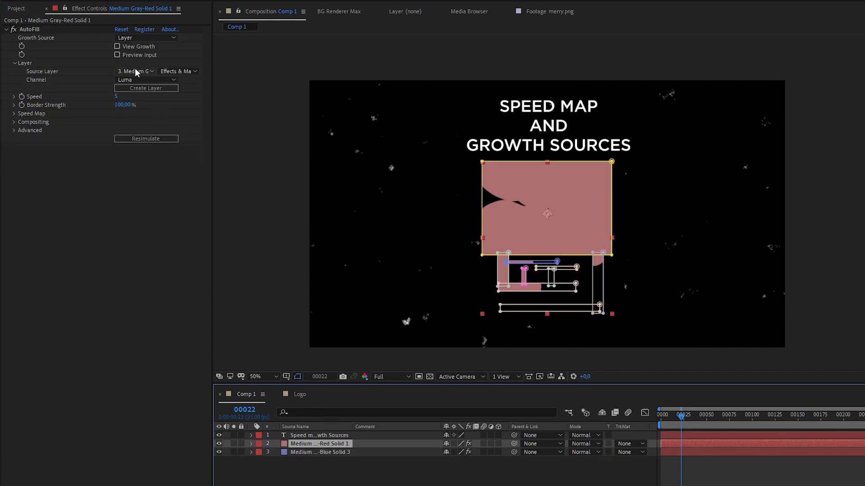
pyautogui.moveTo(664, 414); pyautogui.dragTo(633, 414)
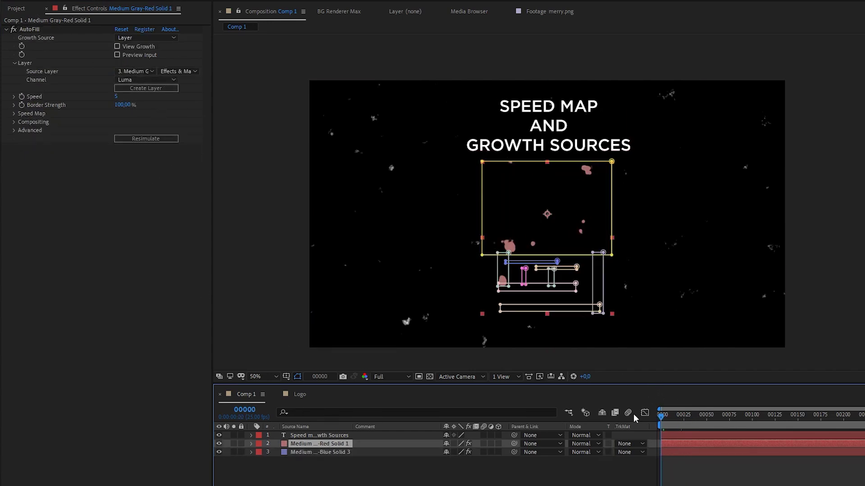
pyautogui.click(219, 444)
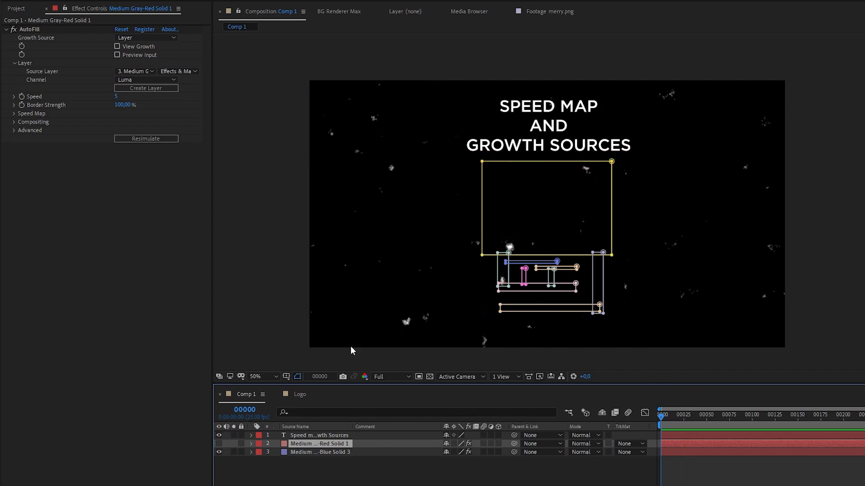
pyautogui.scroll(3, 659, 158)
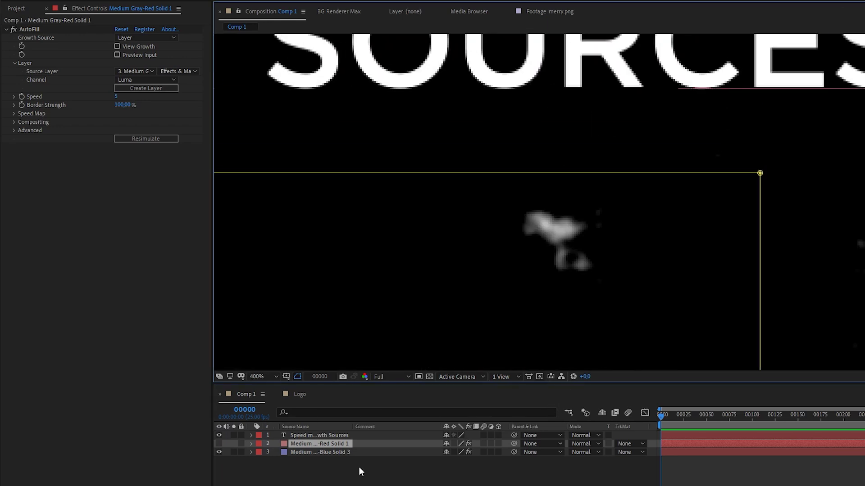
pyautogui.click(219, 444)
pyautogui.scroll(-6, 567, 309)
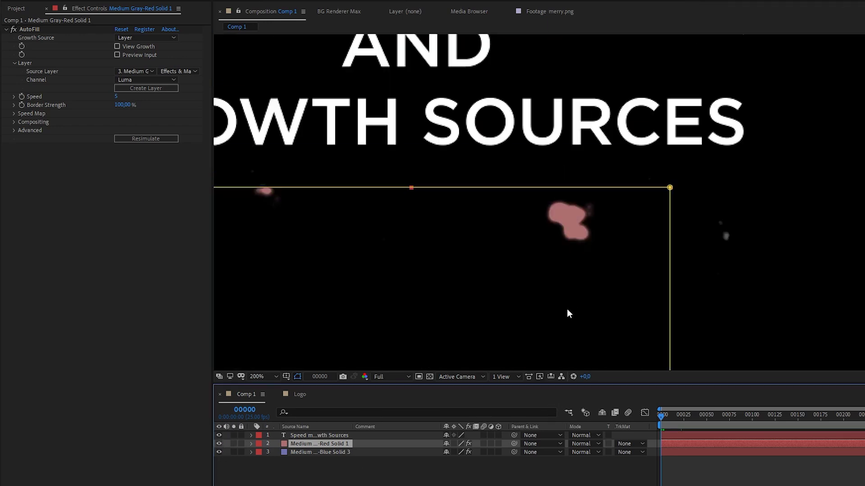
pyautogui.scroll(2, 569, 280)
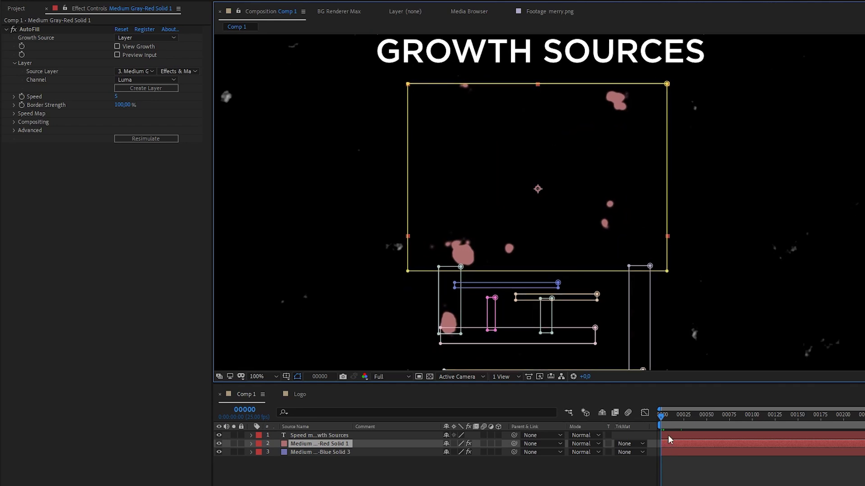
# Play back the noise-driven growth of the red solid, then return to the first frame.
pyautogui.press('space')
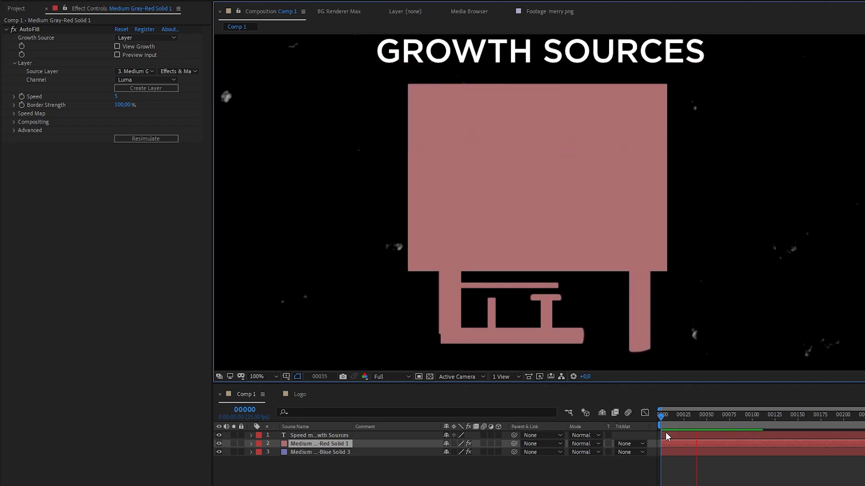
pyautogui.press('space')
pyautogui.scroll(-2, 652, 311)
pyautogui.moveTo(676, 415); pyautogui.dragTo(660, 415)
# Change the blue solid's Turbulent Noise to the Strings fractal type with brightness -68.
pyautogui.click(269, 452)
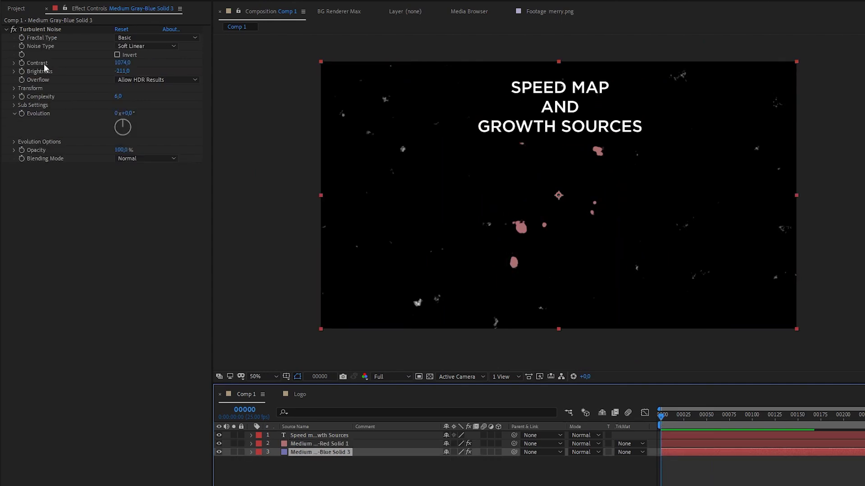
pyautogui.click(141, 38)
pyautogui.click(153, 222)
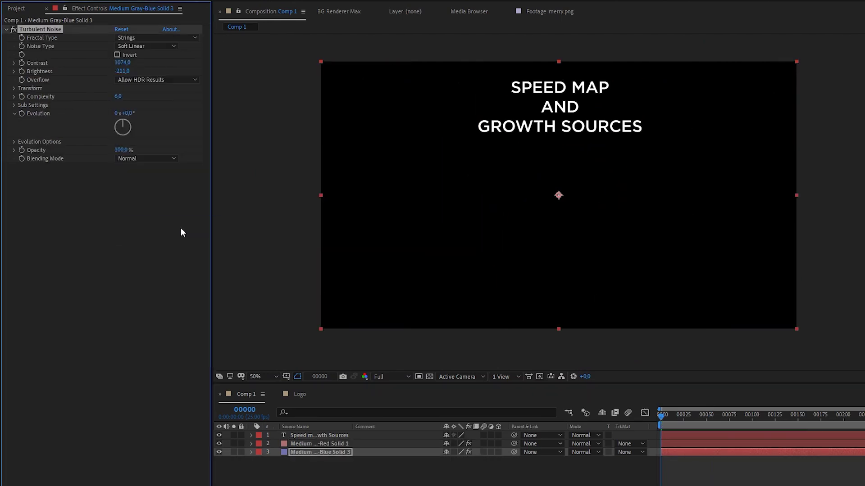
pyautogui.moveTo(120, 71); pyautogui.dragTo(220, 100)
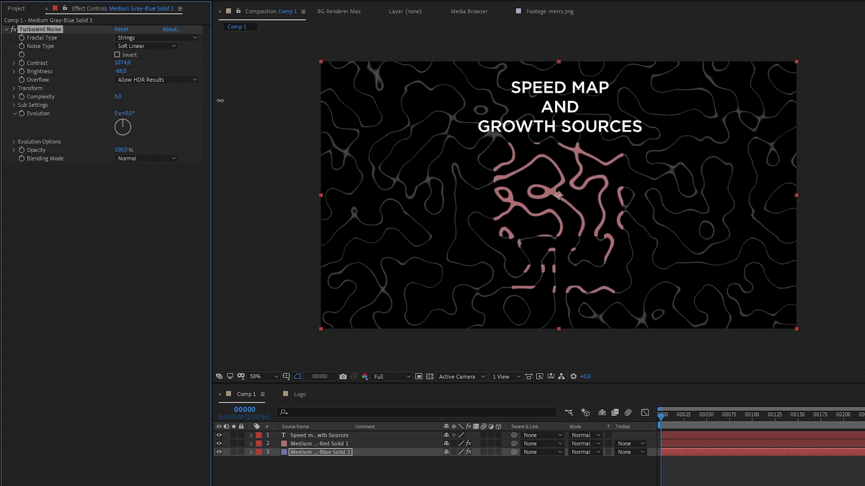
# Delete the Turbulent Noise effect from the Medium Gray-Blue Solid 3 layer.
pyautogui.click(331, 449)
pyautogui.click(58, 29)
pyautogui.press('Return')
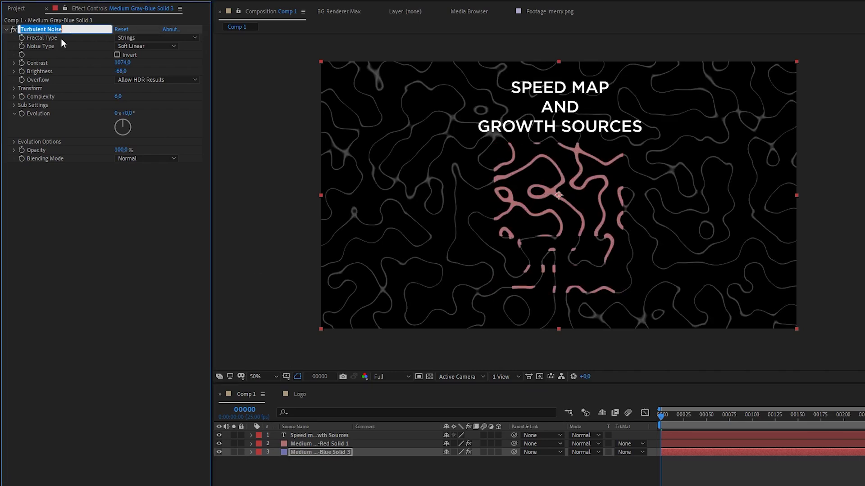
pyautogui.click(55, 72)
pyautogui.click(46, 30)
pyautogui.press('Delete')
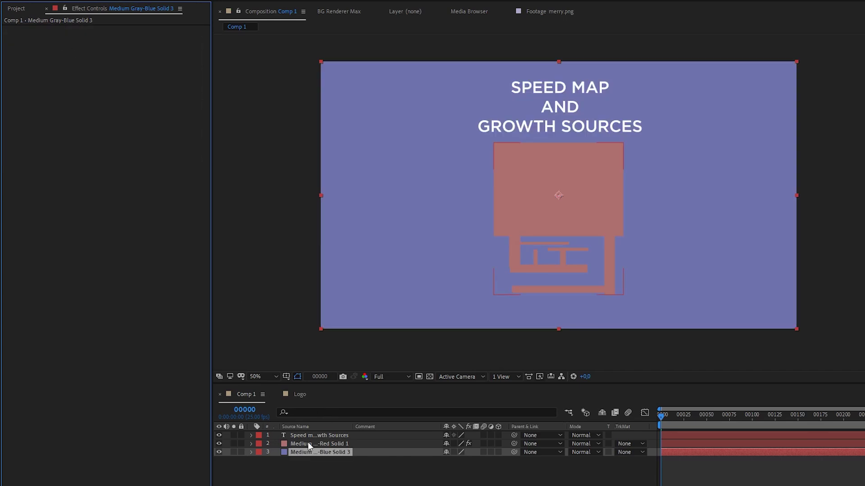
# Set the red solid's AutoFill source layer to read Masks and use the Alpha channel.
pyautogui.click(310, 443)
pyautogui.click(176, 71)
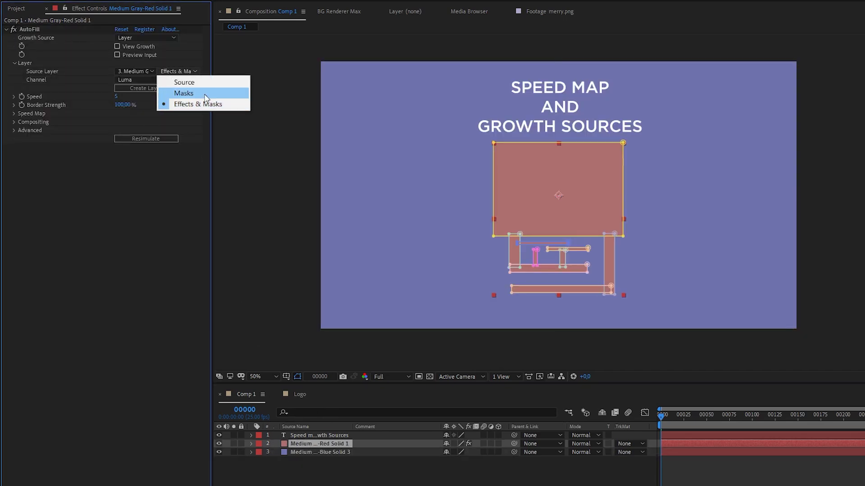
pyautogui.click(187, 93)
pyautogui.click(170, 80)
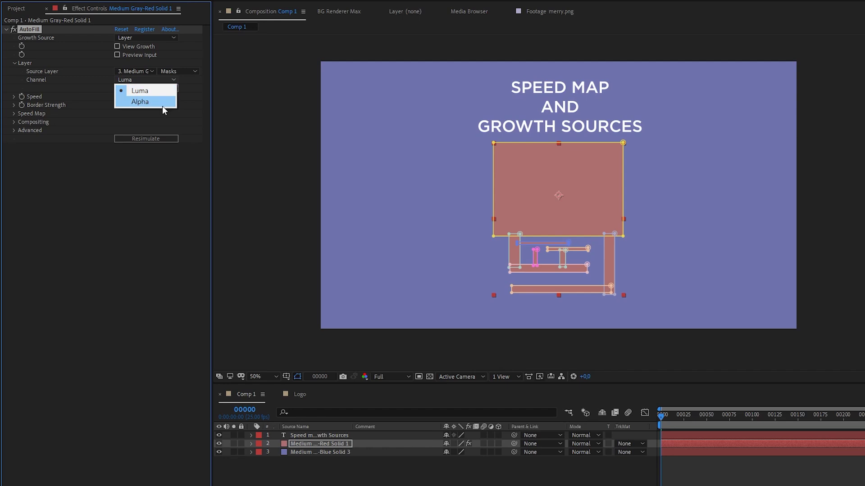
pyautogui.click(162, 105)
# Preview the red solid's growth with the entire unmasked blue solid as its alpha source.
pyautogui.click(312, 450)
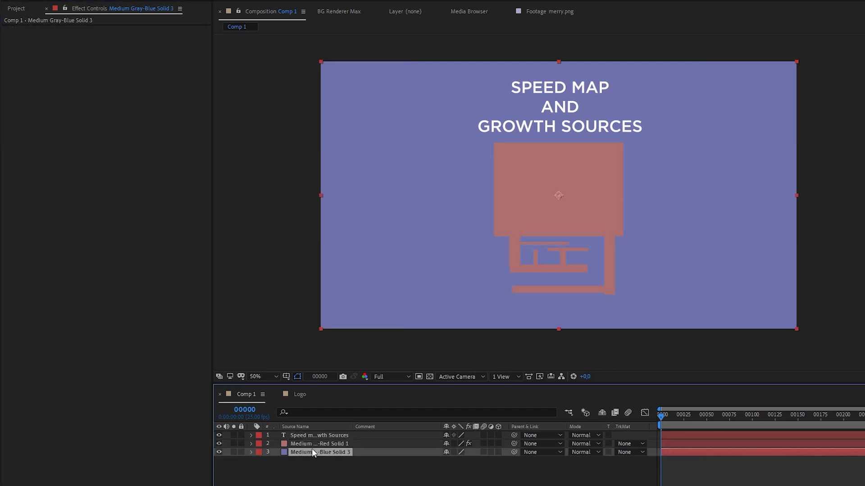
pyautogui.click(315, 444)
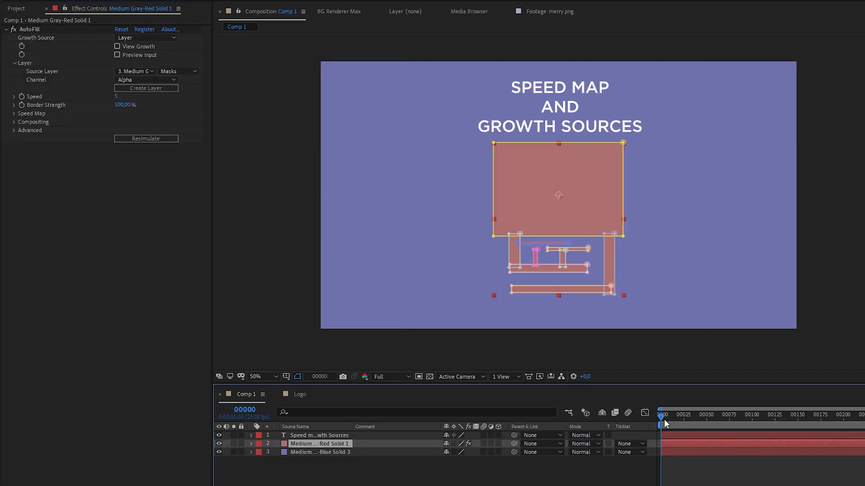
pyautogui.press('space')
pyautogui.click(332, 451)
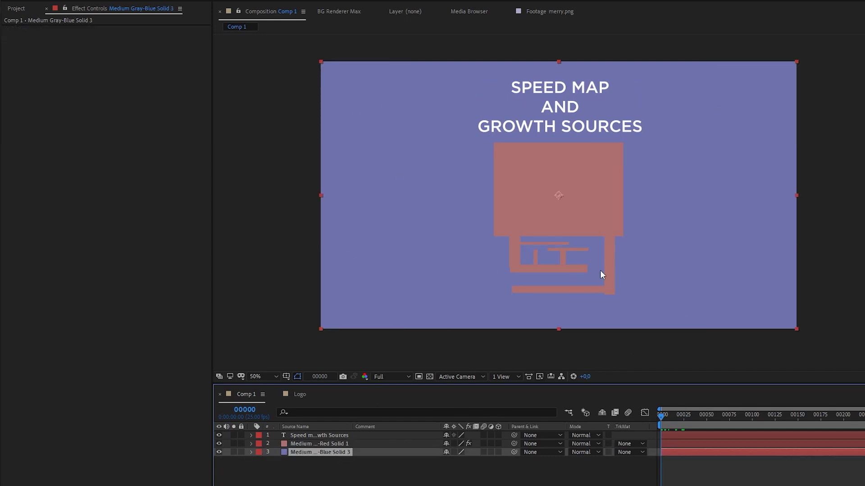
pyautogui.click(355, 471)
pyautogui.click(322, 436)
pyautogui.click(323, 444)
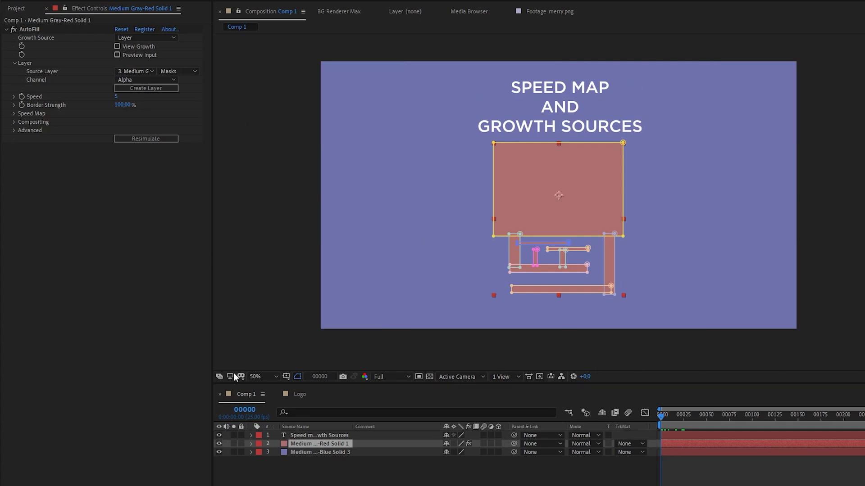
# Draw three small rectangular masks on the blue solid over the red shape's left edge, right edge and bottom bar, checking growth at frame 14.
pyautogui.click(311, 451)
pyautogui.moveTo(466, 159); pyautogui.dragTo(504, 167)
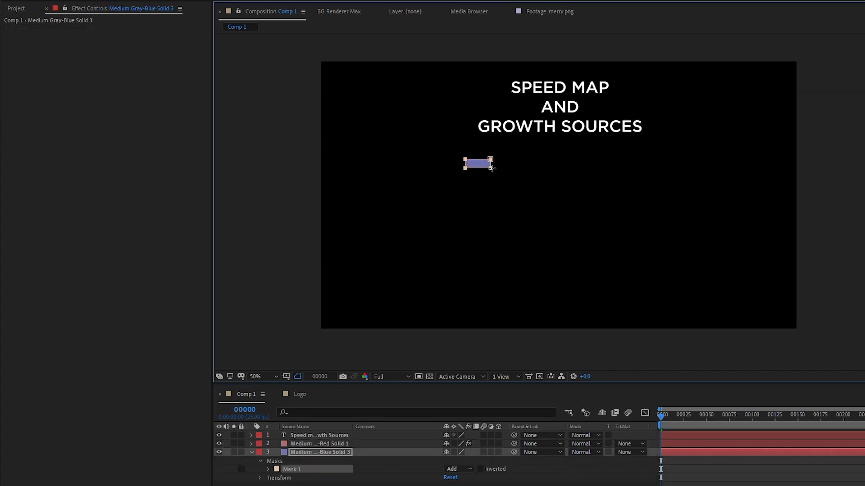
pyautogui.click(666, 418)
pyautogui.moveTo(667, 418); pyautogui.dragTo(674, 417)
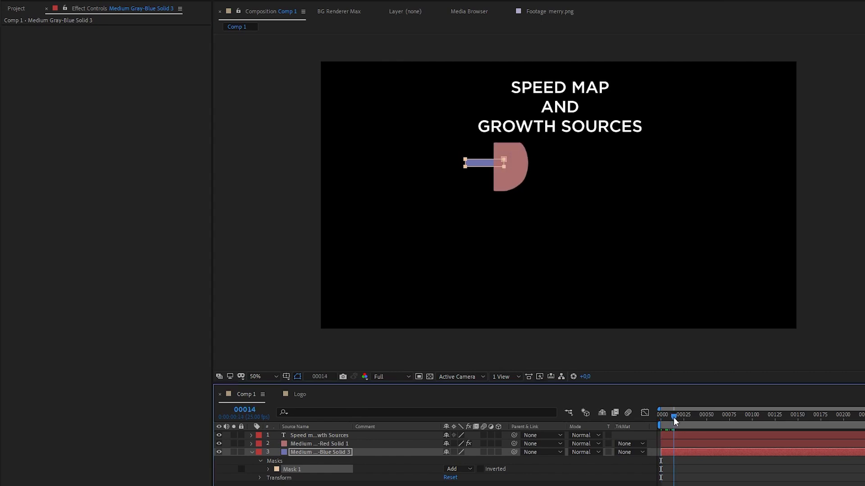
pyautogui.moveTo(631, 156); pyautogui.dragTo(619, 169)
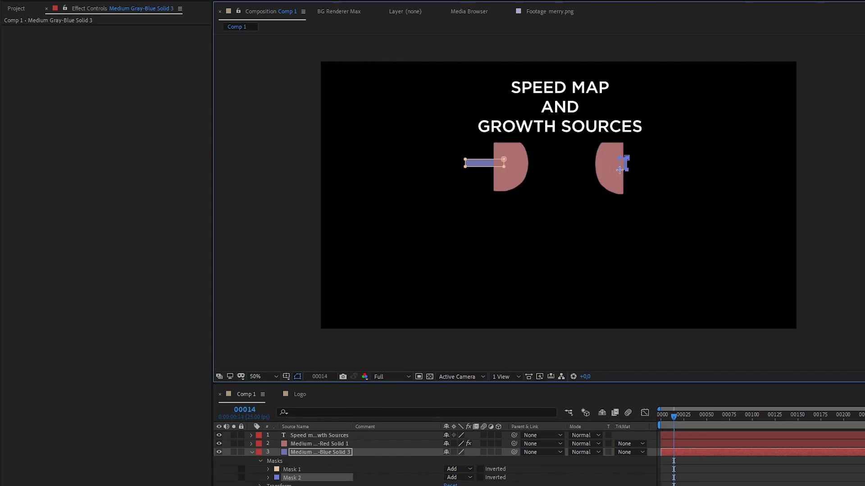
pyautogui.moveTo(532, 298); pyautogui.dragTo(551, 289)
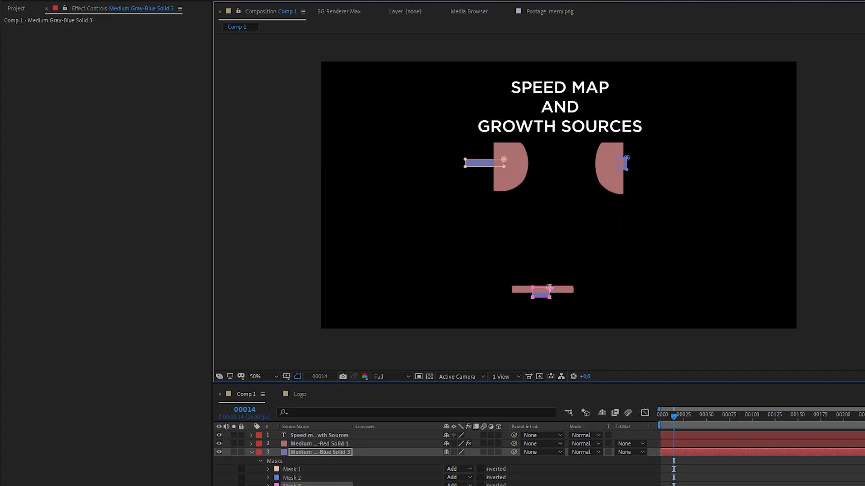
# Delete all three masks from the Medium Gray-Blue Solid 3 layer.
pyautogui.click(297, 472)
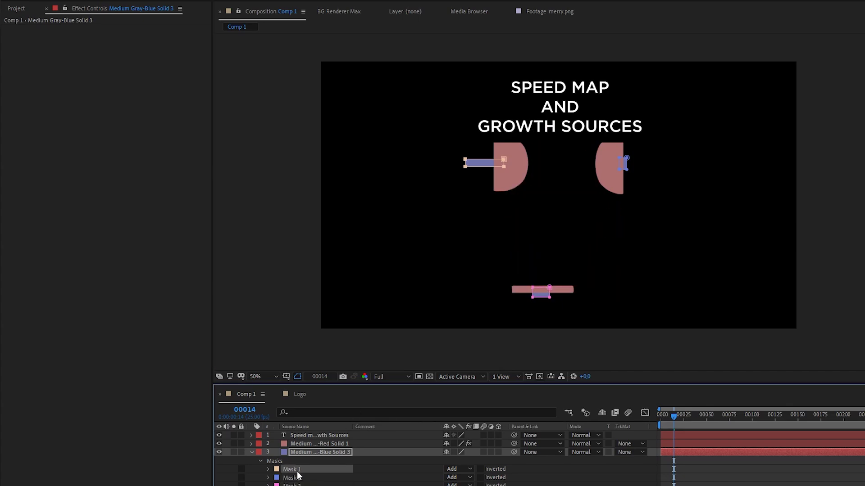
pyautogui.click(296, 485)
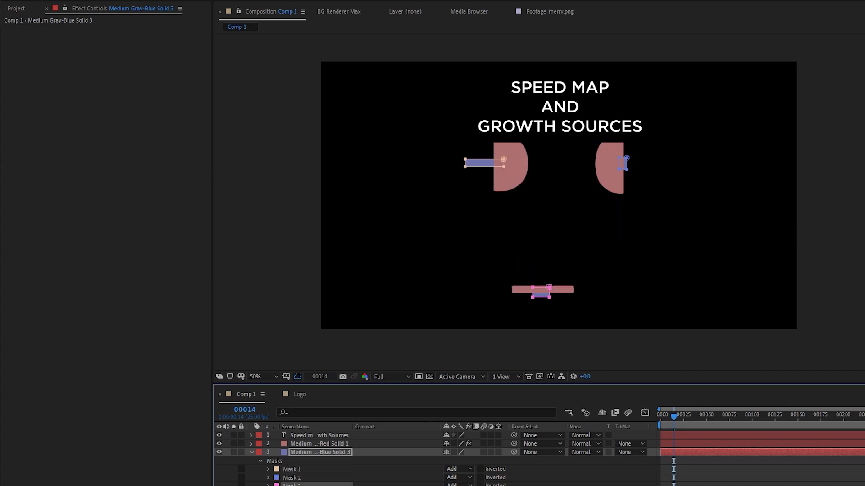
pyautogui.click(328, 453)
pyautogui.click(303, 464)
pyautogui.click(300, 469)
pyautogui.press('Delete')
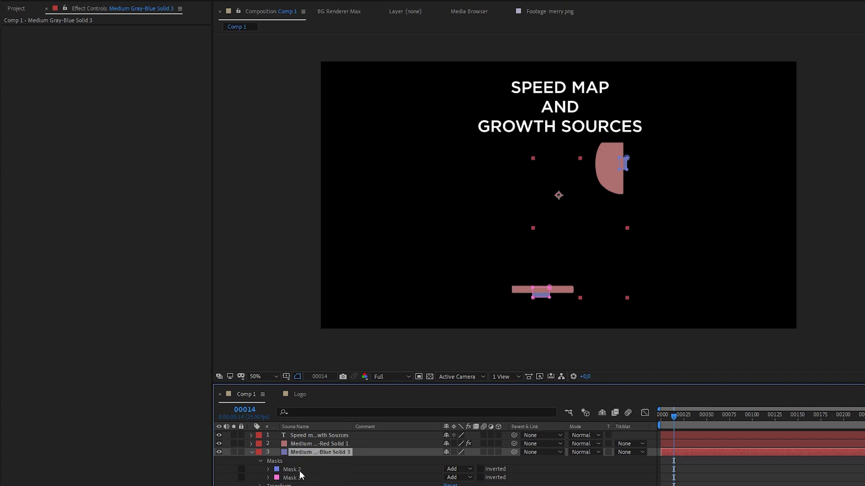
pyautogui.click(301, 469)
pyautogui.press('Delete')
pyautogui.click(301, 470)
pyautogui.press('Delete')
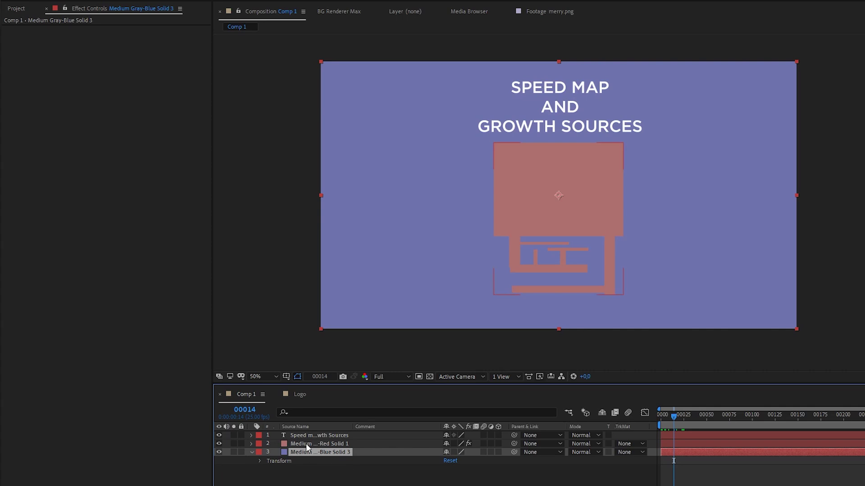
# Collapse the blue solid's layer properties and apply a new Turbulent Noise effect to it.
pyautogui.click(306, 444)
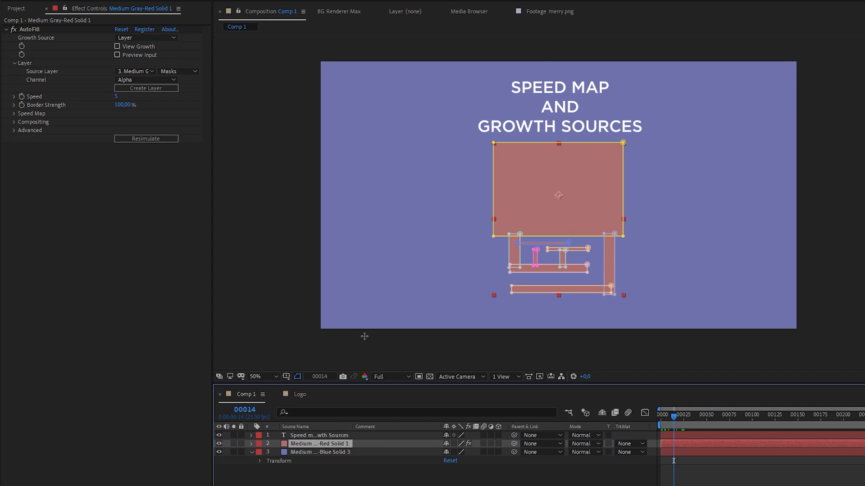
pyautogui.click(252, 452)
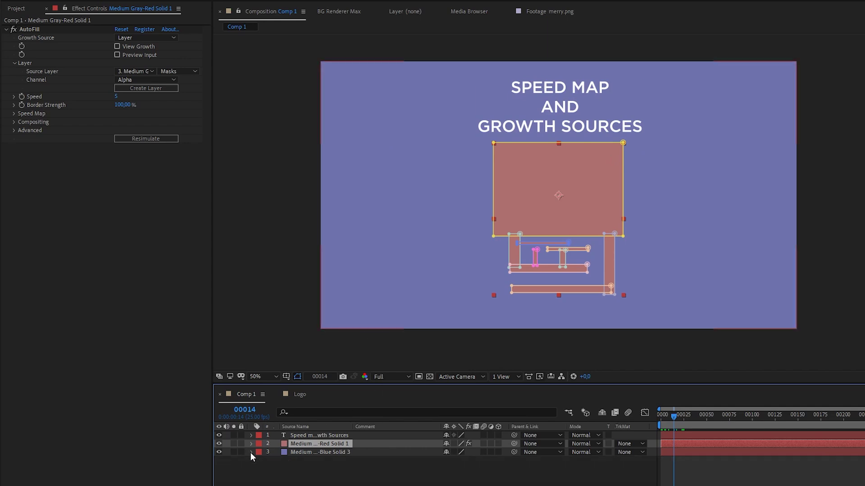
pyautogui.click(300, 450)
pyautogui.hotkey('ctrl', 'space')
pyautogui.write('tu')
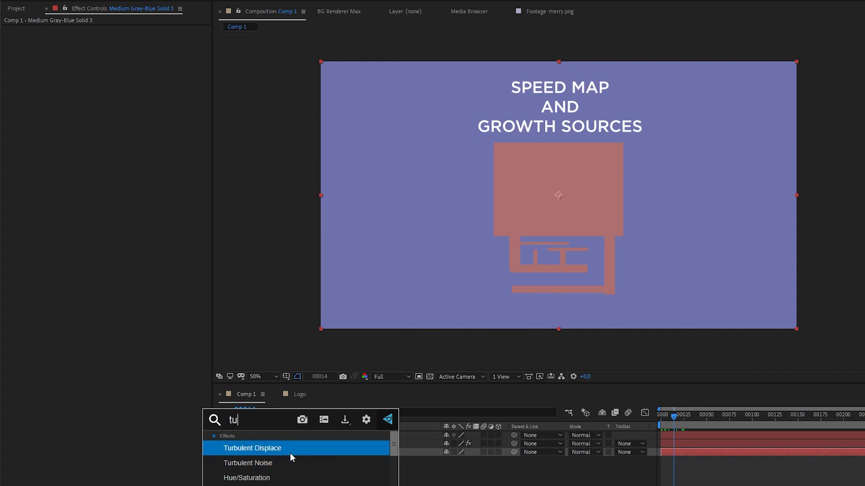
pyautogui.click(284, 463)
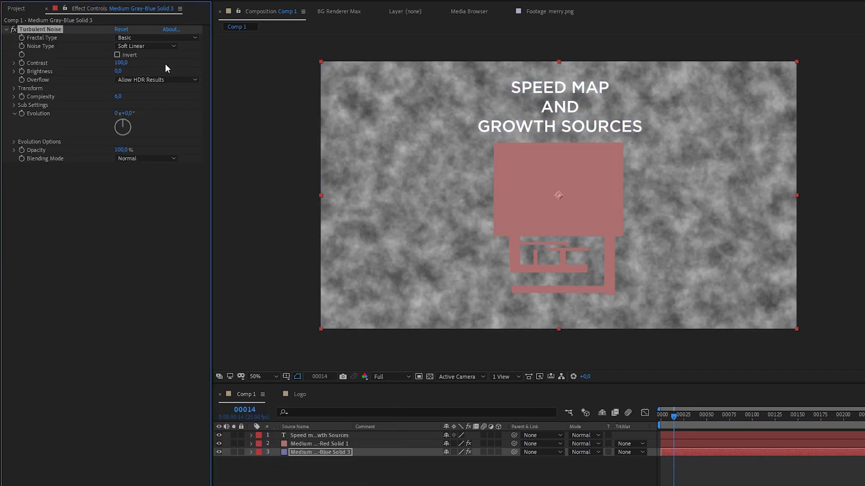
# Set the blue solid's Turbulent Noise to the Strings fractal type, complexity 1 and contrast 1616.
pyautogui.click(168, 40)
pyautogui.click(207, 222)
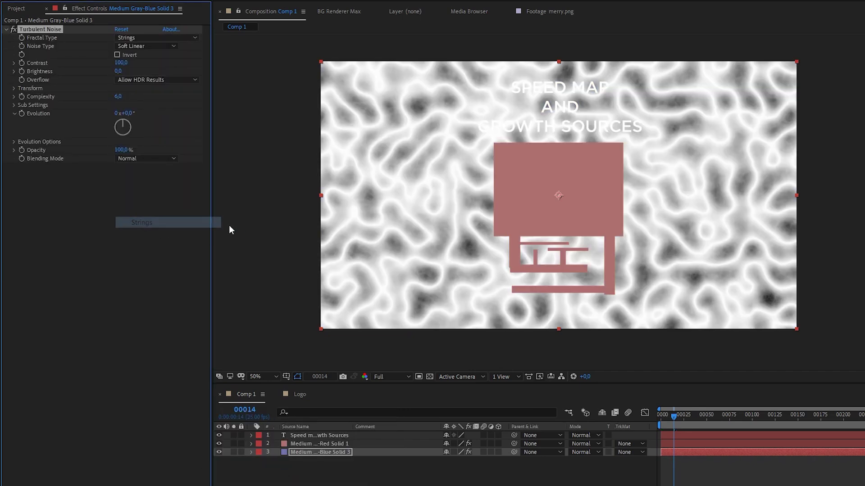
pyautogui.click(118, 96)
pyautogui.write('1')
pyautogui.press('Return')
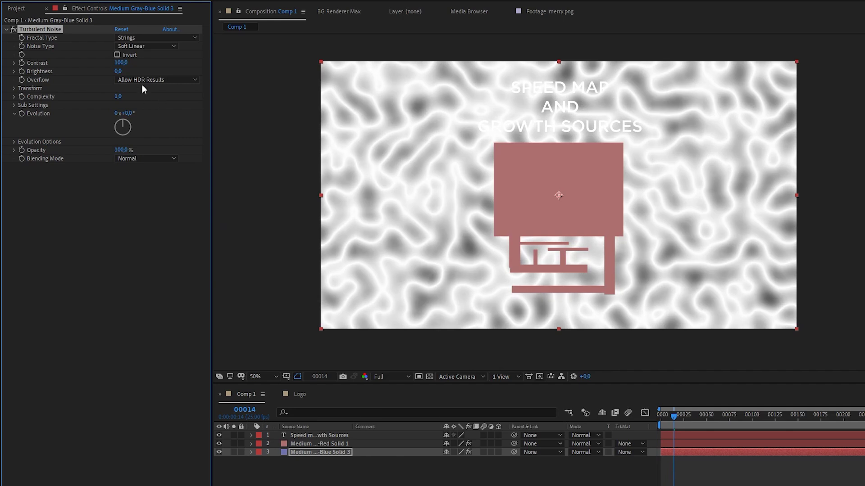
pyautogui.moveTo(120, 63); pyautogui.dragTo(640, 223)
pyautogui.scroll(2, 568, 207)
pyautogui.scroll(-2, 552, 212)
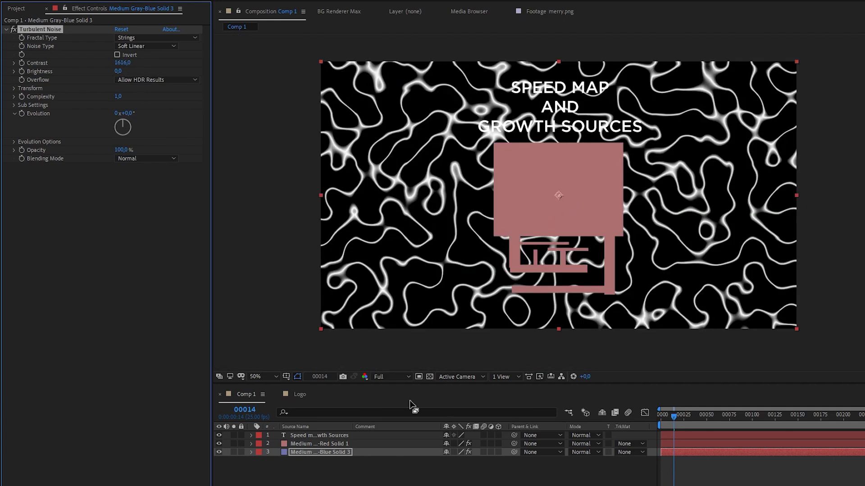
# Set the red solid's AutoFill growth source to Points with a point count of 1.
pyautogui.click(317, 444)
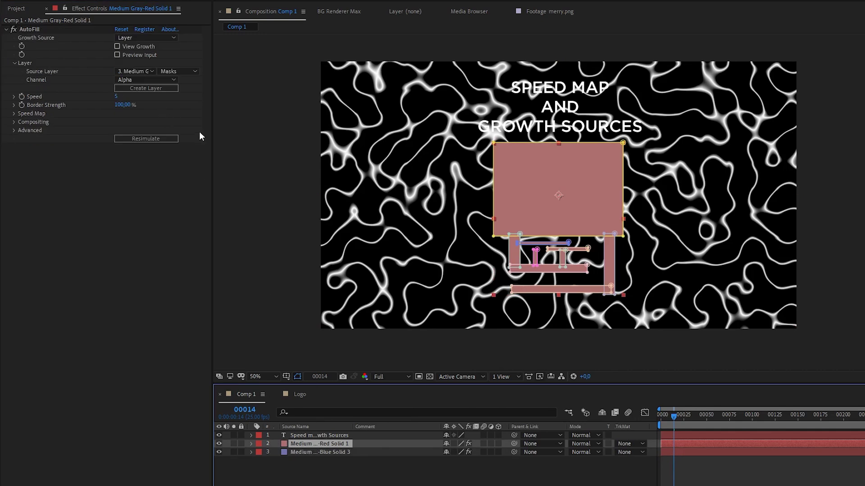
pyautogui.click(145, 37)
pyautogui.click(148, 47)
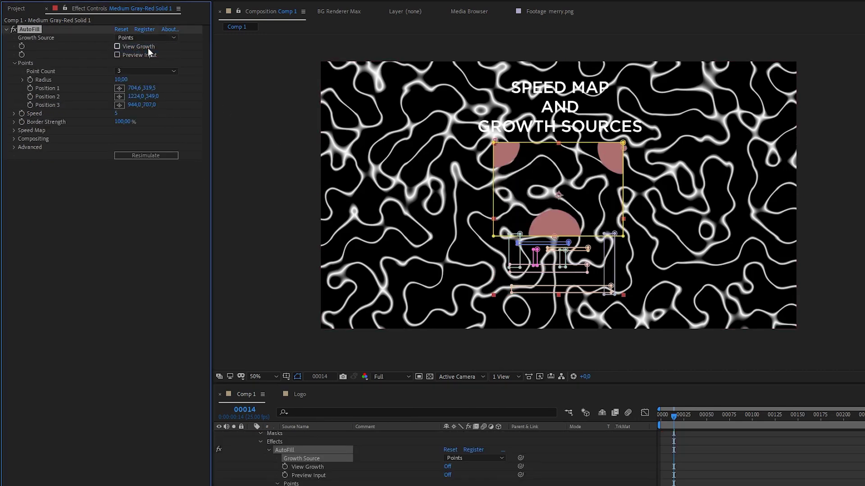
pyautogui.click(142, 71)
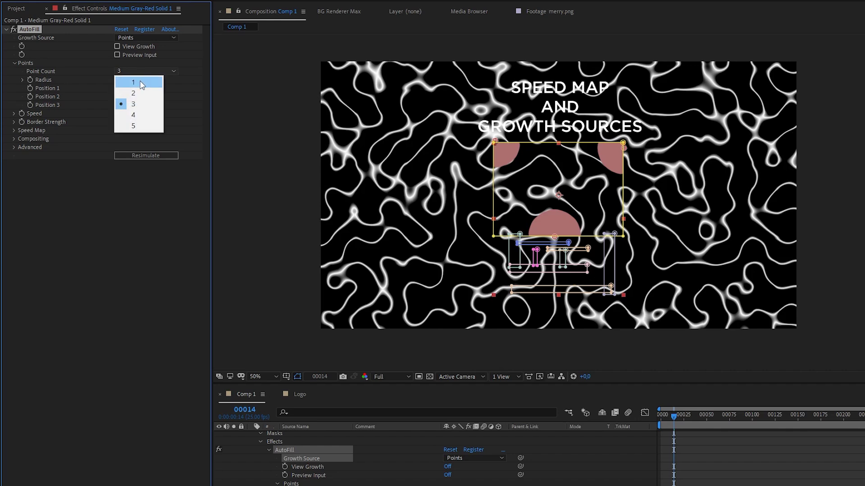
pyautogui.click(142, 73)
# Assign the Medium Gray-Blue Solid 3 layer as AutoFill's Speed Map, reading its Effects & Masks.
pyautogui.click(20, 113)
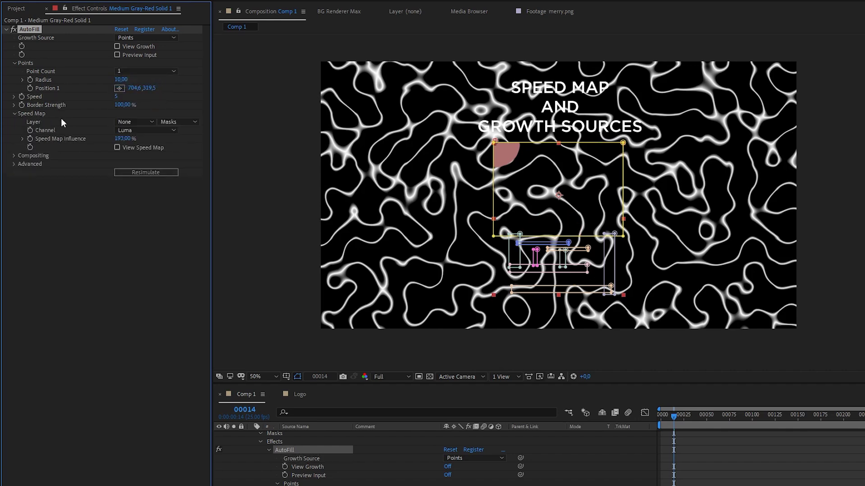
pyautogui.click(149, 121)
pyautogui.click(164, 169)
pyautogui.click(190, 123)
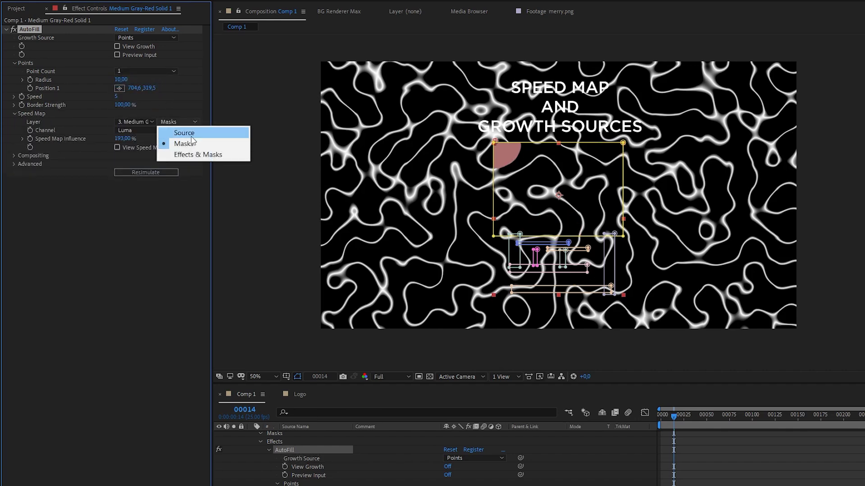
pyautogui.click(197, 153)
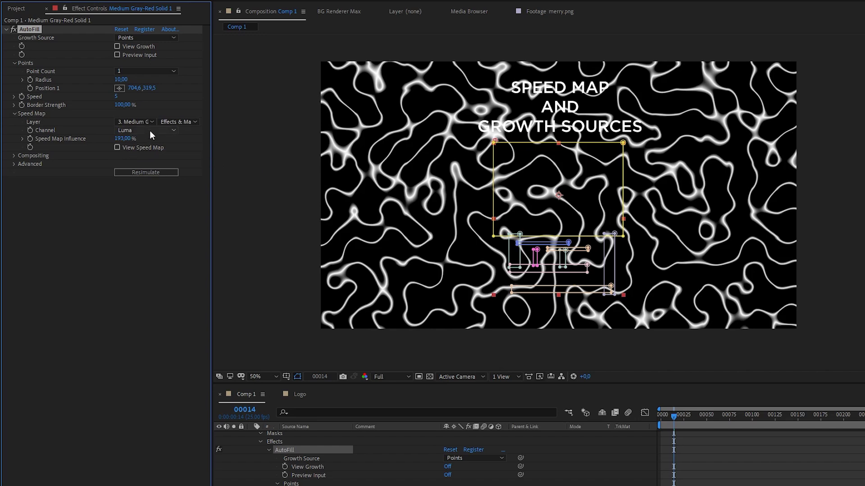
# Collapse the red solid's layer properties and preview the growth from the first frame.
pyautogui.scroll(2, 293, 443)
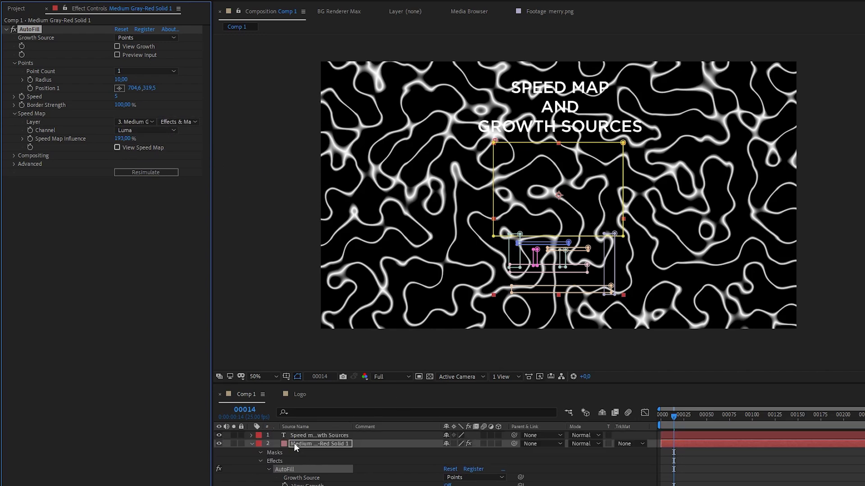
pyautogui.click(251, 444)
pyautogui.moveTo(674, 417); pyautogui.dragTo(639, 415)
pyautogui.press('space')
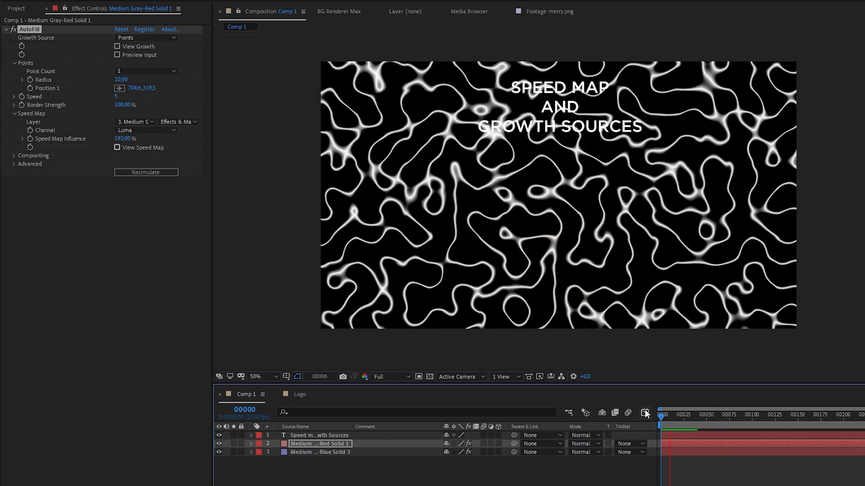
pyautogui.press('space')
# Set the Speed Map Influence to 93% and move the growth point down the red shape's left edge to about 700.6, 481.5.
pyautogui.scroll(2, 597, 149)
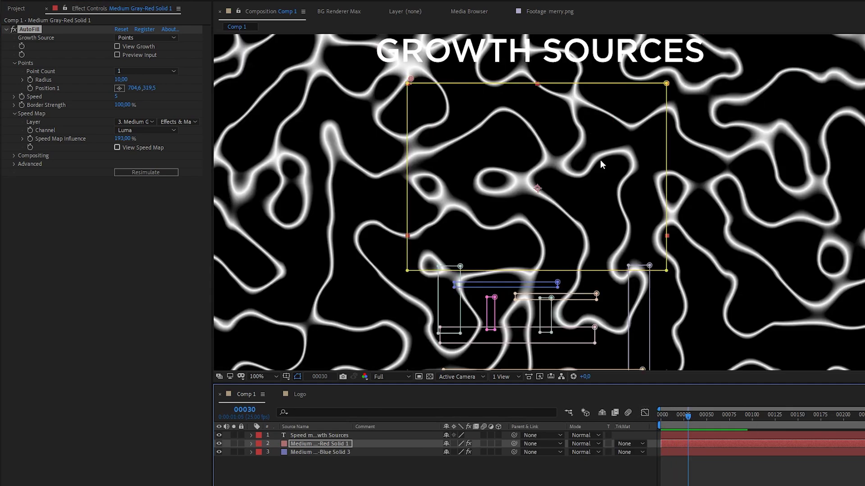
pyautogui.moveTo(95, 140); pyautogui.dragTo(74, 144)
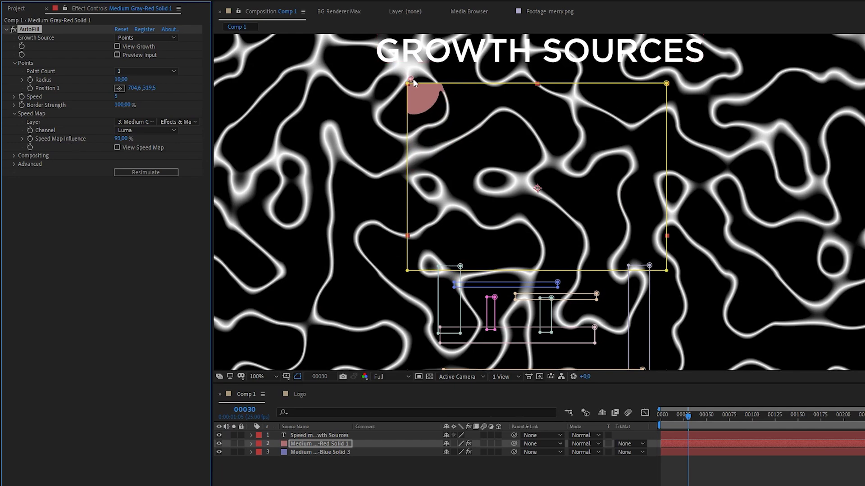
pyautogui.moveTo(411, 80); pyautogui.dragTo(412, 158)
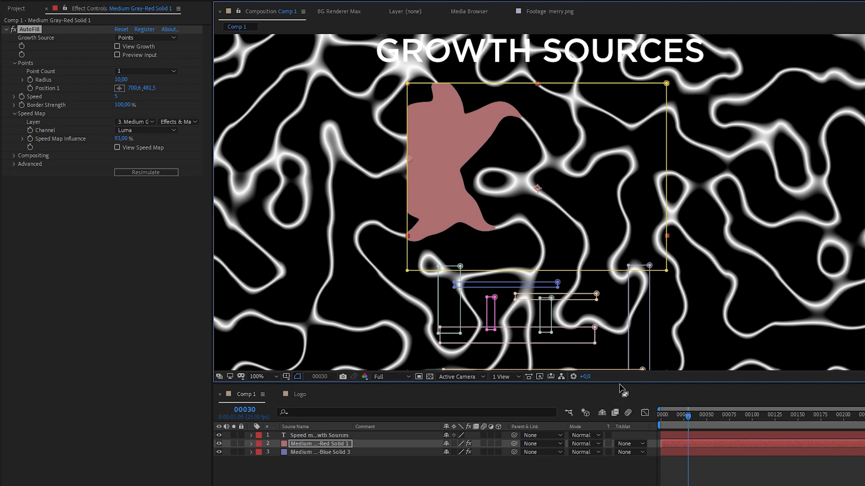
# Examine the growth at frame 17 against the noise pattern, toggling the blue solid's visibility and checking both solids' effect settings.
pyautogui.moveTo(683, 407)
pyautogui.mouseDown()
pyautogui.moveTo(656, 419)
pyautogui.moveTo(676, 419)
pyautogui.mouseUp()
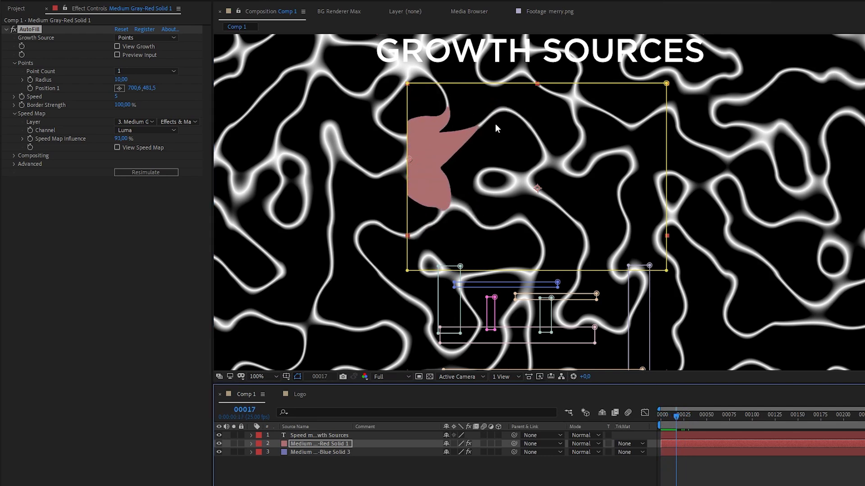
pyautogui.click(219, 451)
pyautogui.click(220, 452)
pyautogui.click(299, 453)
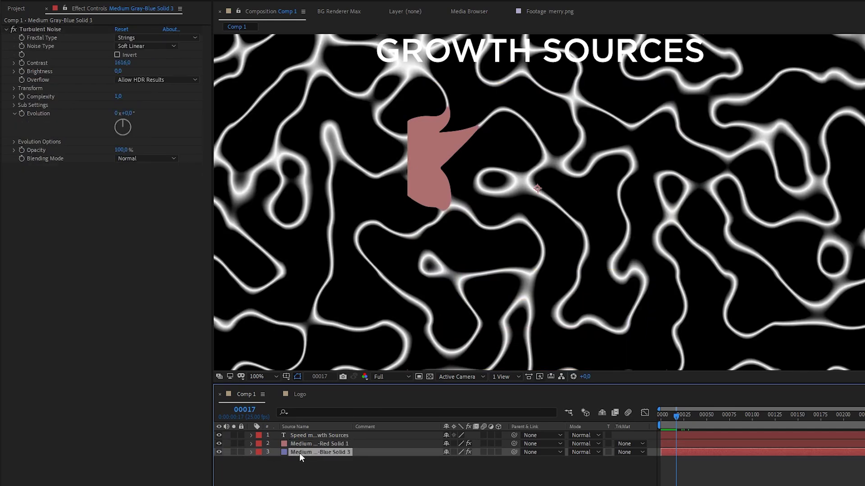
pyautogui.click(320, 445)
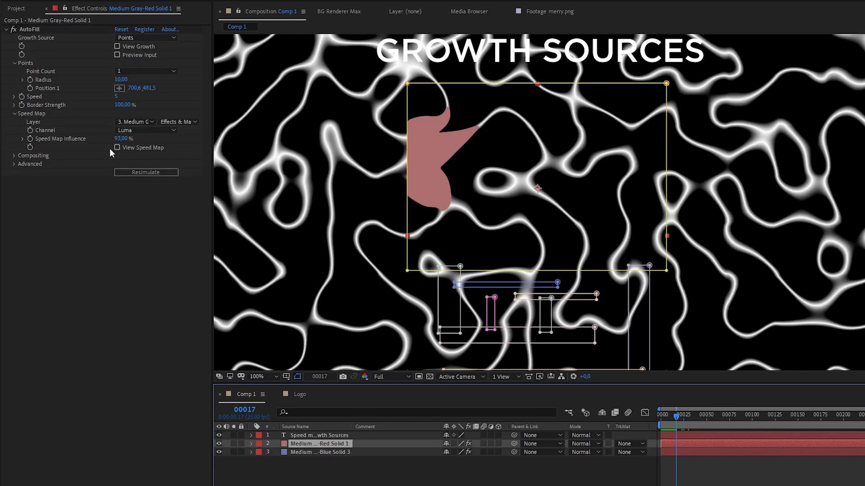
pyautogui.click(189, 121)
pyautogui.click(318, 452)
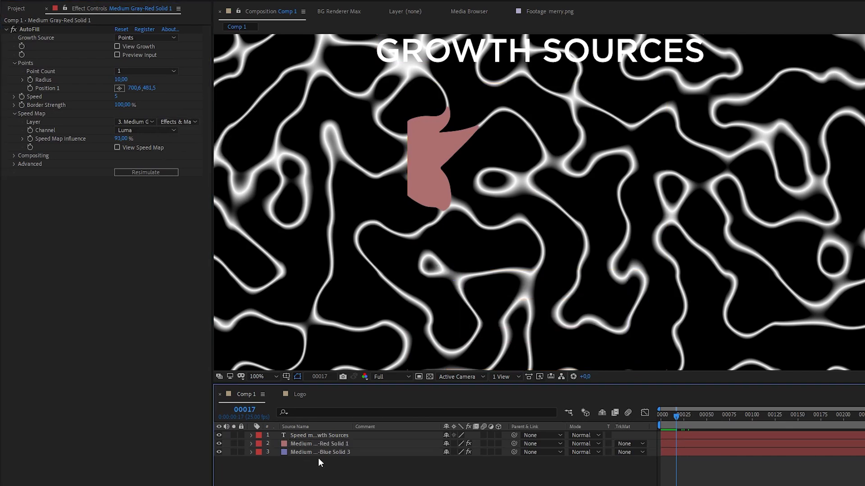
pyautogui.click(329, 446)
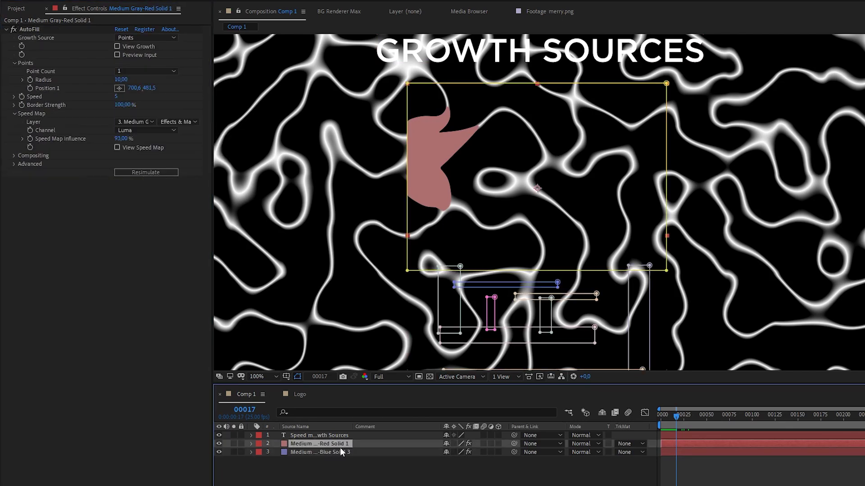
# Try a Speed Map Influence of 248% on the red solid's growth at frame 23.
pyautogui.moveTo(674, 419)
pyautogui.mouseDown()
pyautogui.moveTo(634, 422)
pyautogui.moveTo(682, 421)
pyautogui.mouseUp()
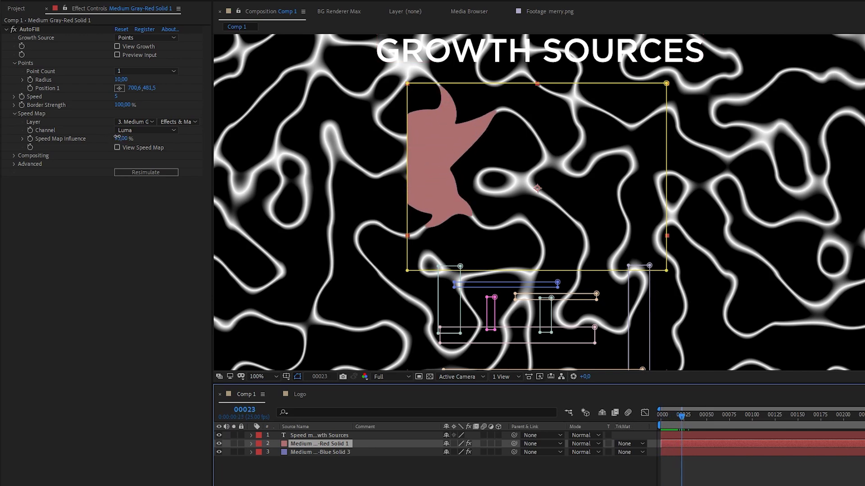
pyautogui.moveTo(117, 137); pyautogui.dragTo(201, 145)
pyautogui.click(469, 464)
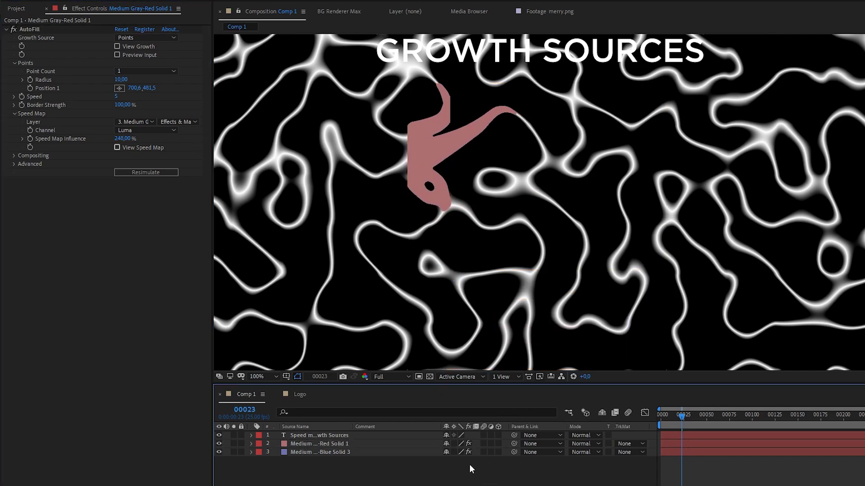
# Hide the blue solid, preview the growth from the first frame, and inspect it at frame 73.
pyautogui.click(221, 453)
pyautogui.moveTo(682, 417); pyautogui.dragTo(633, 417)
pyautogui.press('space')
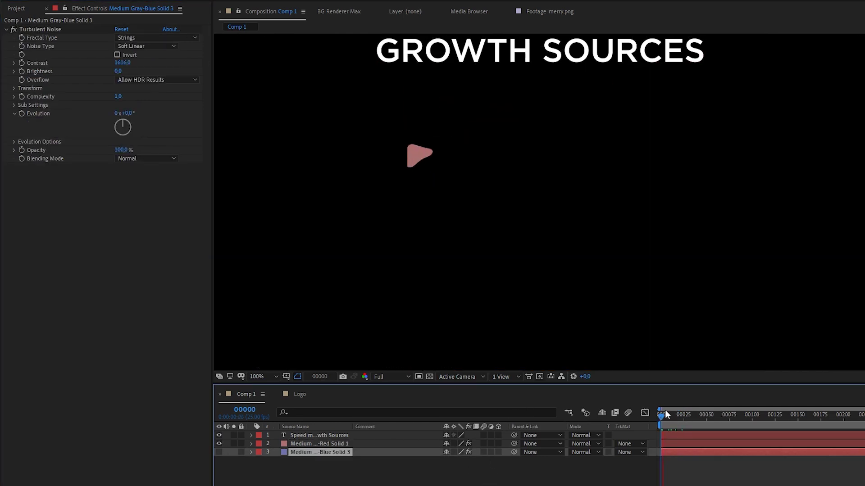
pyautogui.press('space')
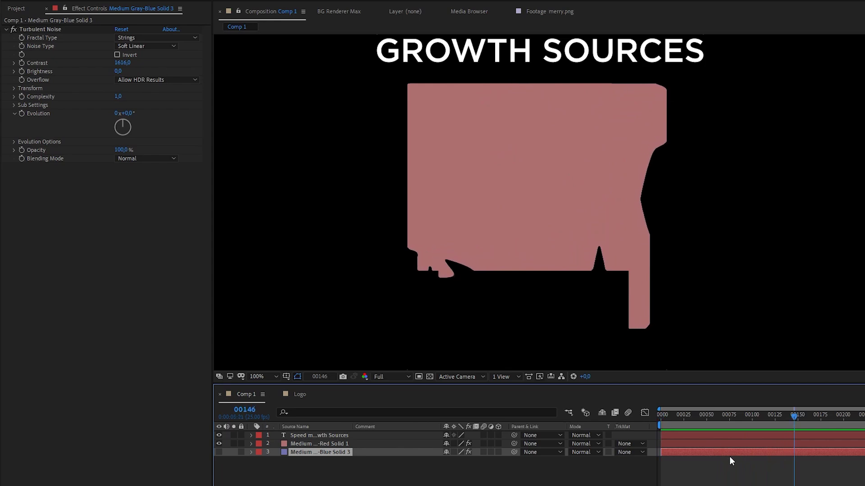
pyautogui.moveTo(782, 417); pyautogui.dragTo(727, 422)
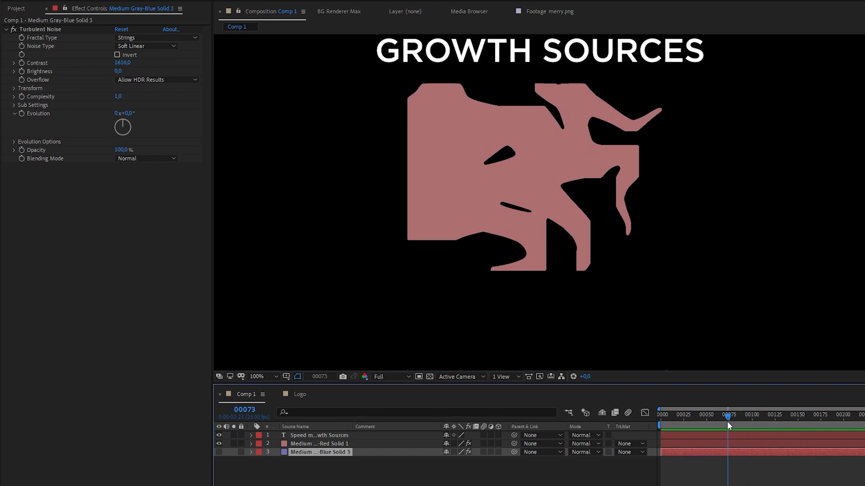
# Set the red solid's Speed Map Influence to 178% and preview the growth from the first frame, including the lower bars.
pyautogui.click(322, 443)
pyautogui.moveTo(118, 143); pyautogui.dragTo(87, 143)
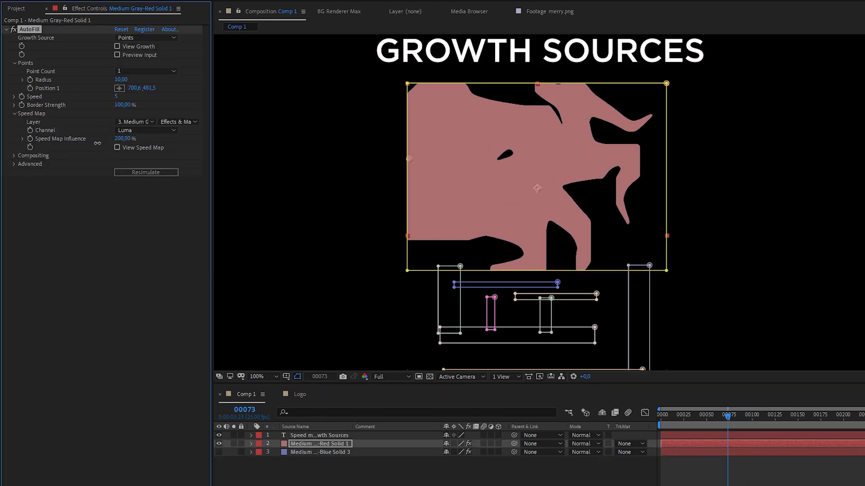
pyautogui.click(661, 414)
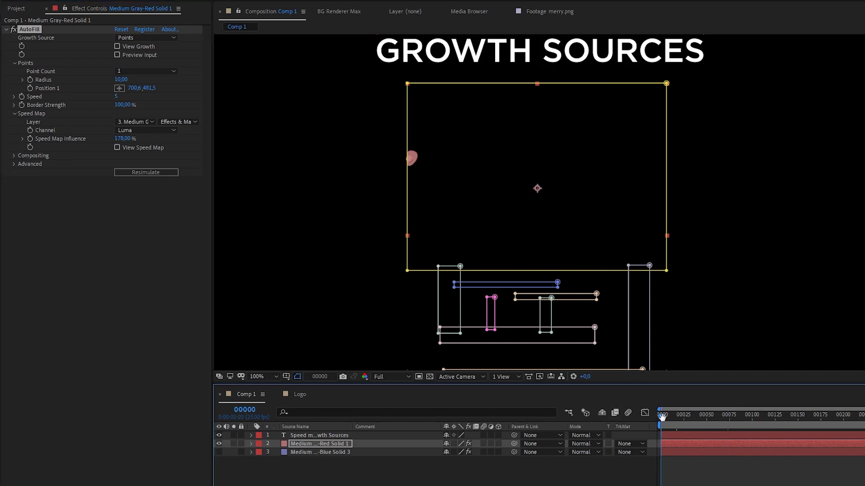
pyautogui.press('space')
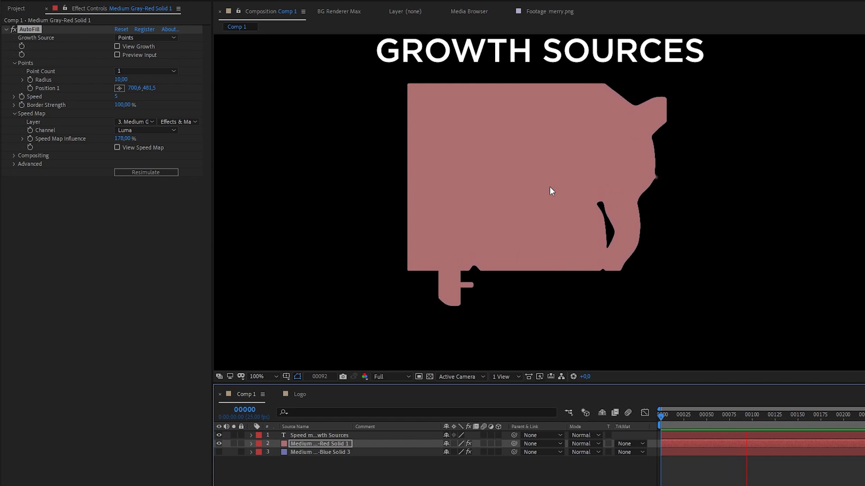
pyautogui.press('space')
pyautogui.moveTo(652, 325); pyautogui.dragTo(639, 248)
pyautogui.press('space')
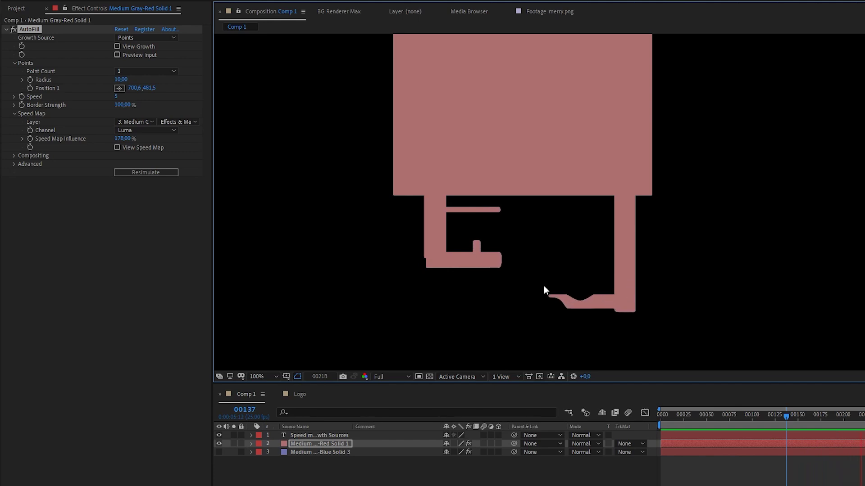
pyautogui.press('space')
# Go to frame 14 and invert the blue solid's Turbulent Noise.
pyautogui.moveTo(685, 419); pyautogui.dragTo(673, 420)
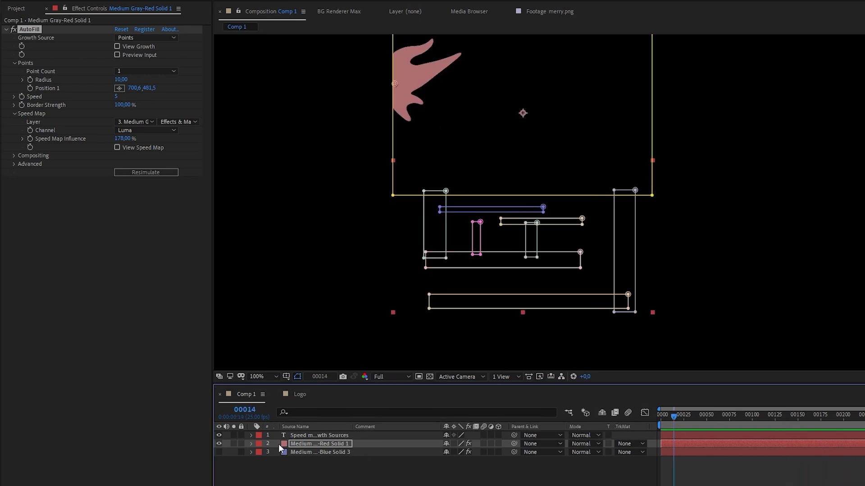
pyautogui.click(291, 452)
pyautogui.click(117, 55)
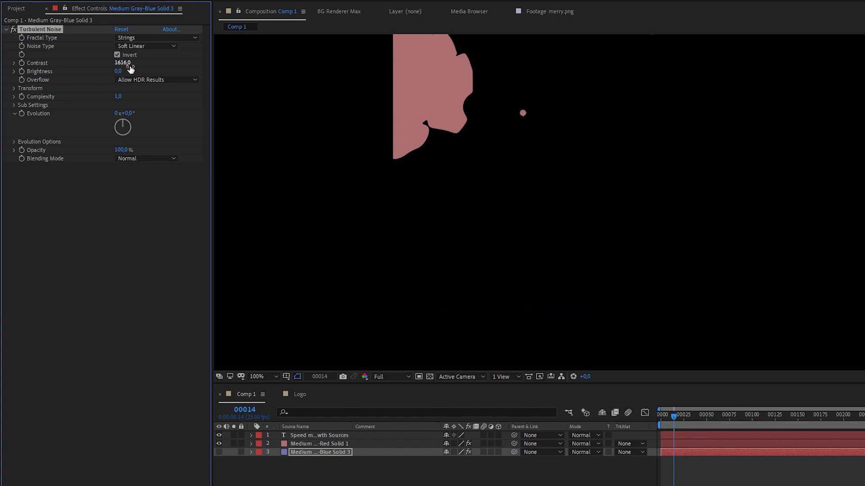
# Show the blue solid and set its Turbulent Noise scale to 30 and brightness to -110.
pyautogui.click(219, 453)
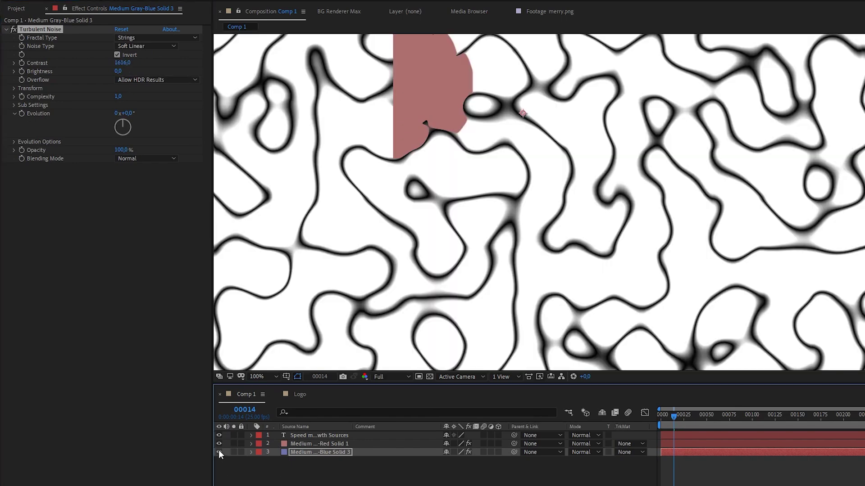
pyautogui.moveTo(120, 70); pyautogui.dragTo(79, 77)
pyautogui.click(14, 88)
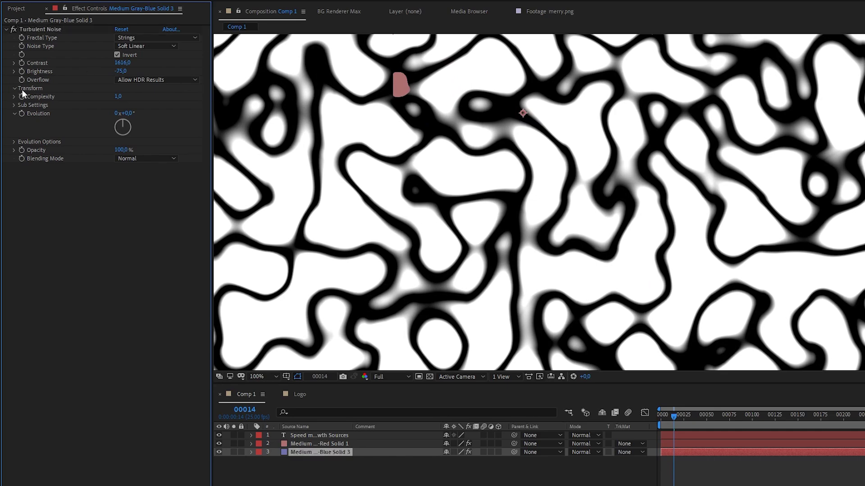
pyautogui.moveTo(118, 113); pyautogui.dragTo(75, 121)
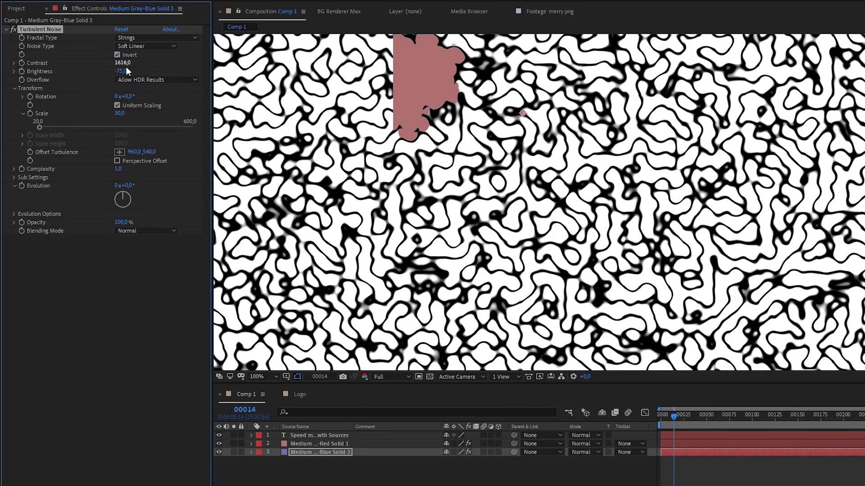
pyautogui.moveTo(122, 71)
pyautogui.mouseDown()
pyautogui.moveTo(94, 69)
pyautogui.moveTo(105, 73)
pyautogui.mouseUp()
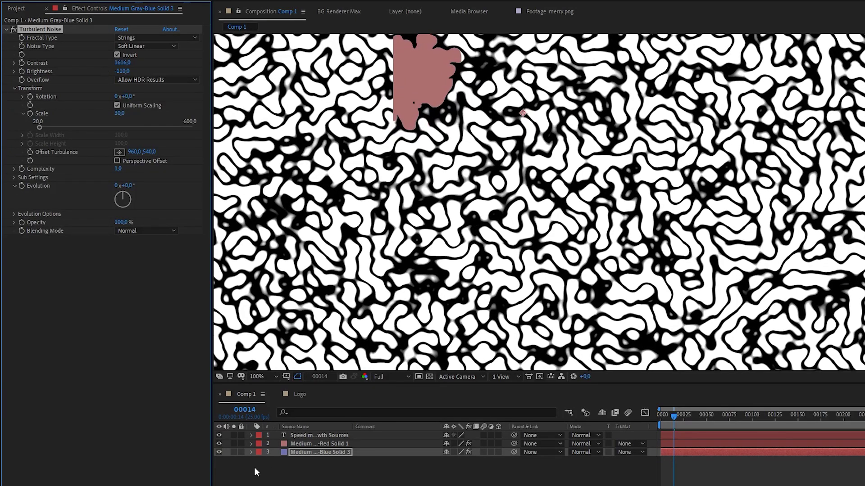
# Hide the blue solid, preview the growth from the first frame to frame 135, and deselect all layers.
pyautogui.click(218, 453)
pyautogui.moveTo(667, 415); pyautogui.dragTo(634, 403)
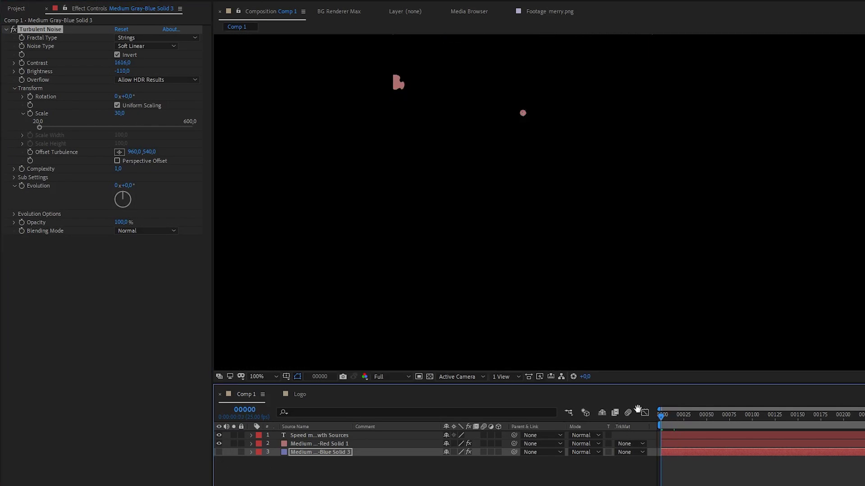
pyautogui.press('space')
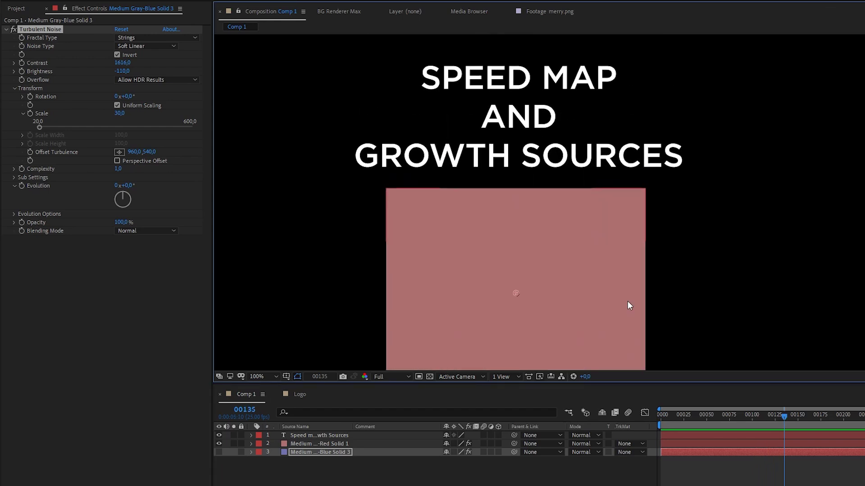
pyautogui.scroll(-2, 628, 301)
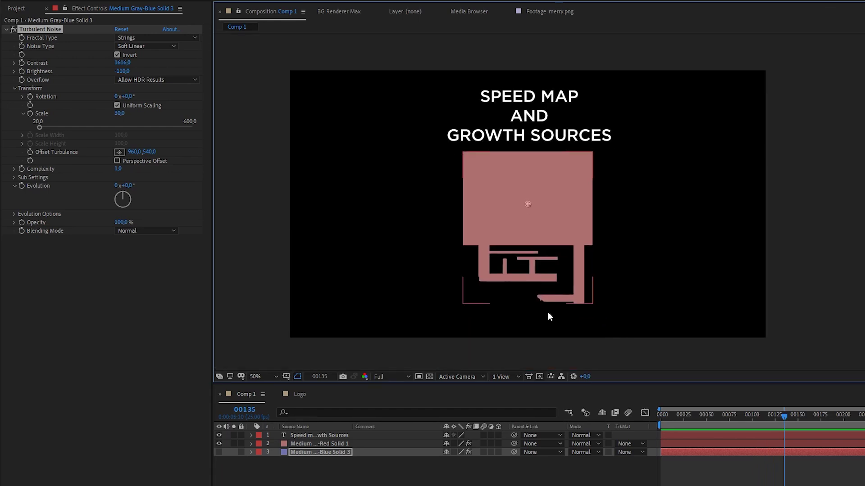
pyautogui.click(329, 473)
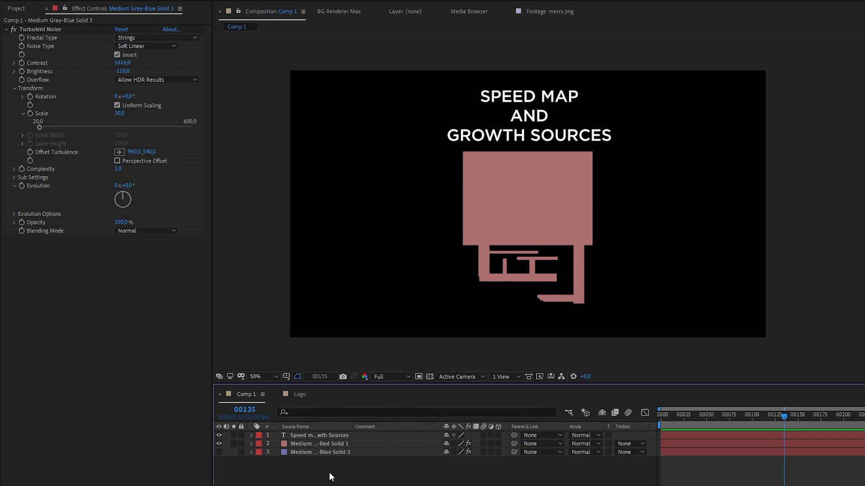